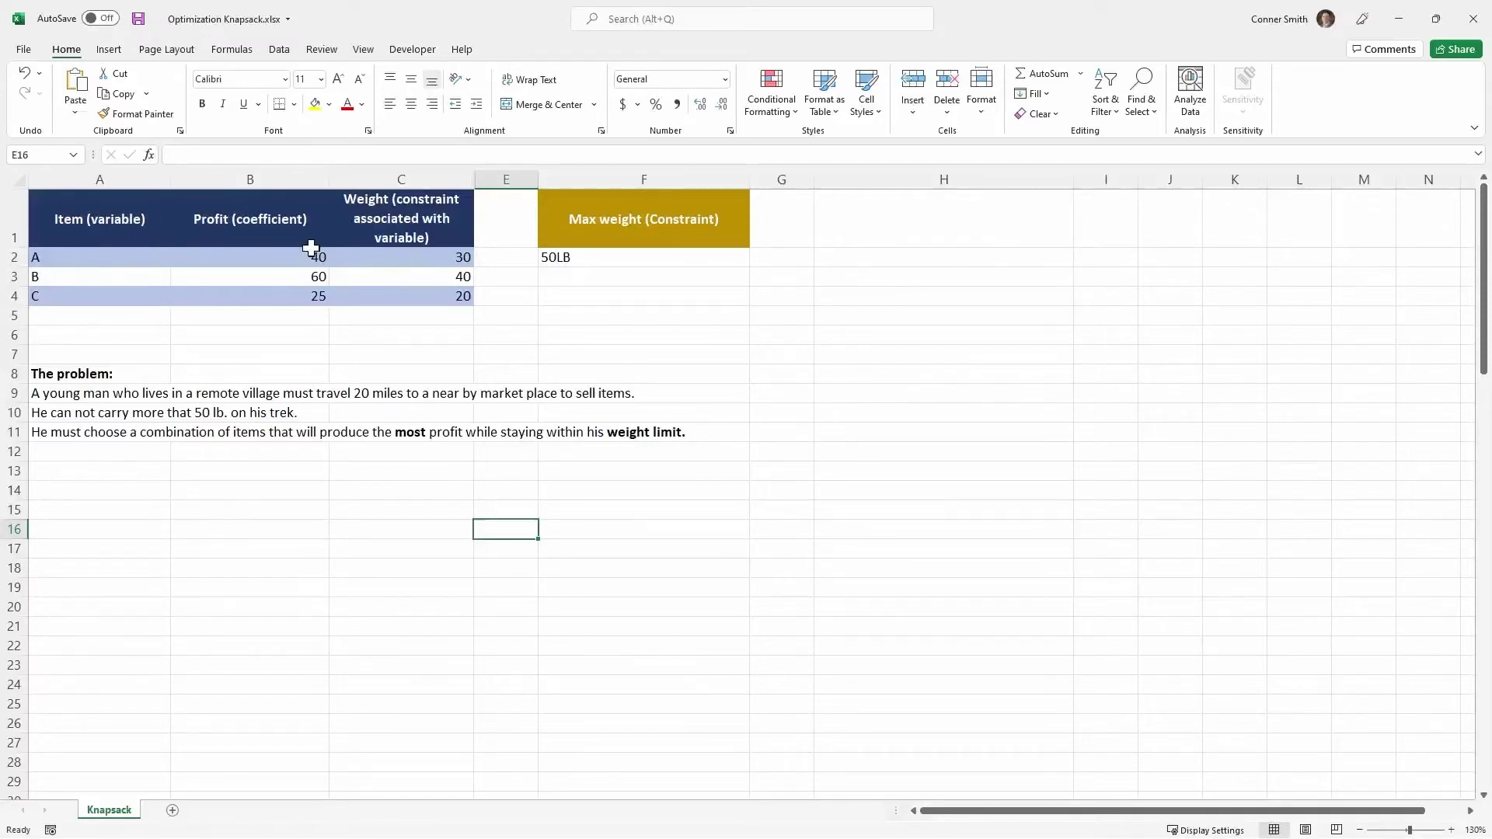
- Review the profit and weight values for items A–C and the 50 LB weight limit
drag(311, 255, 315, 300)
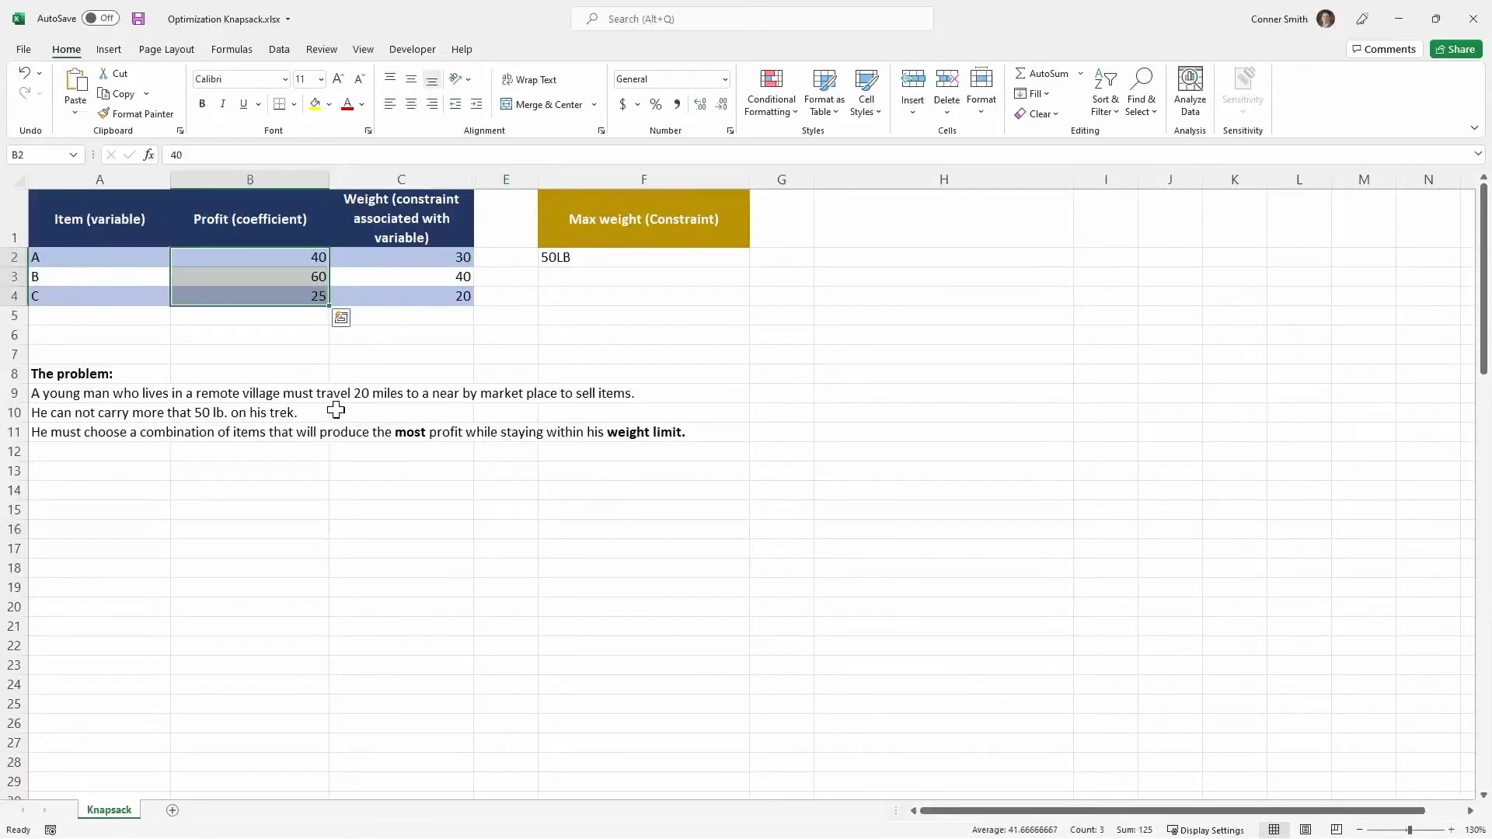
drag(444, 265, 453, 295)
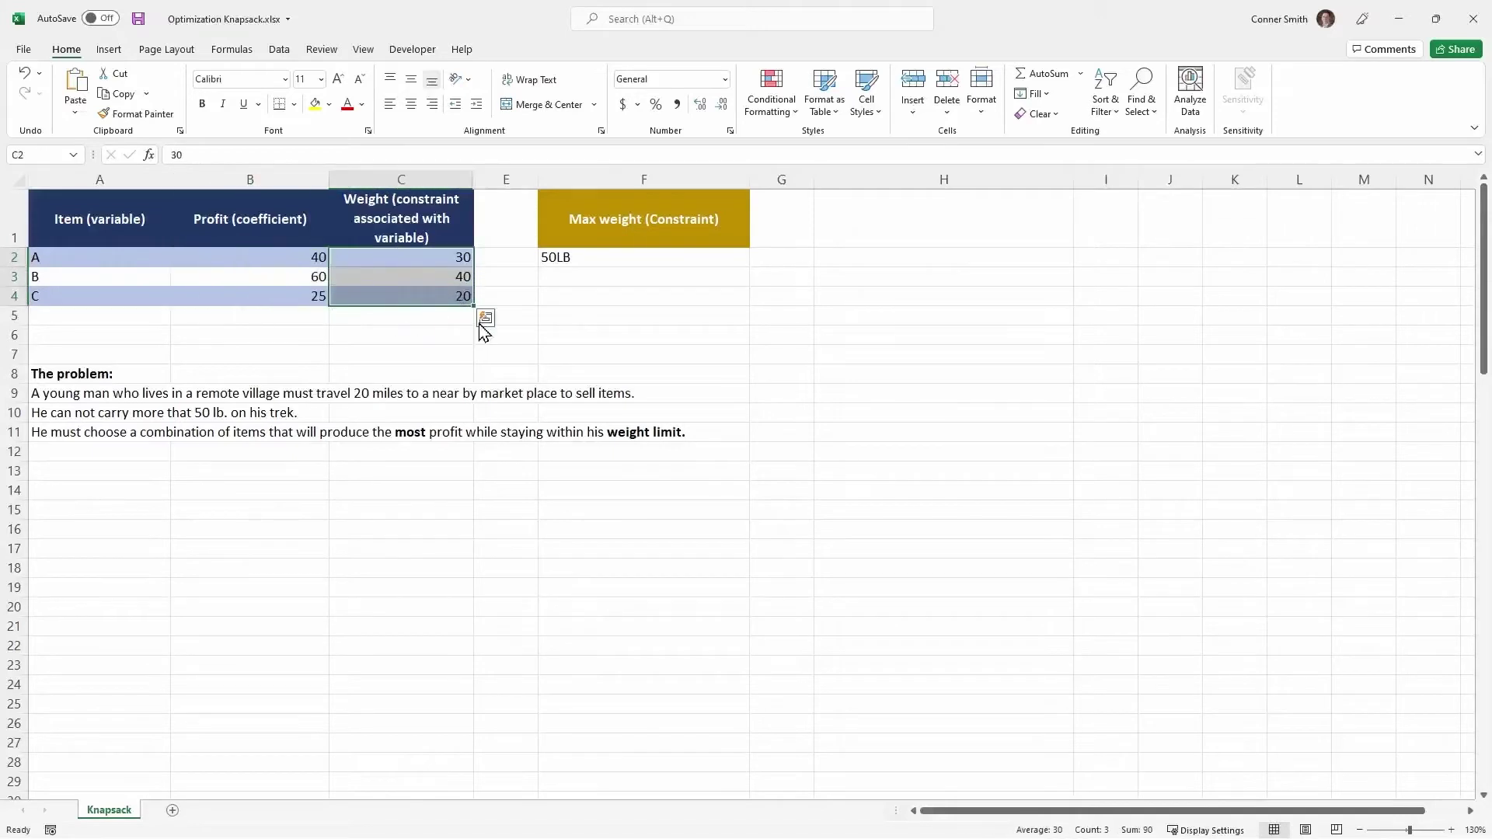
click(623, 258)
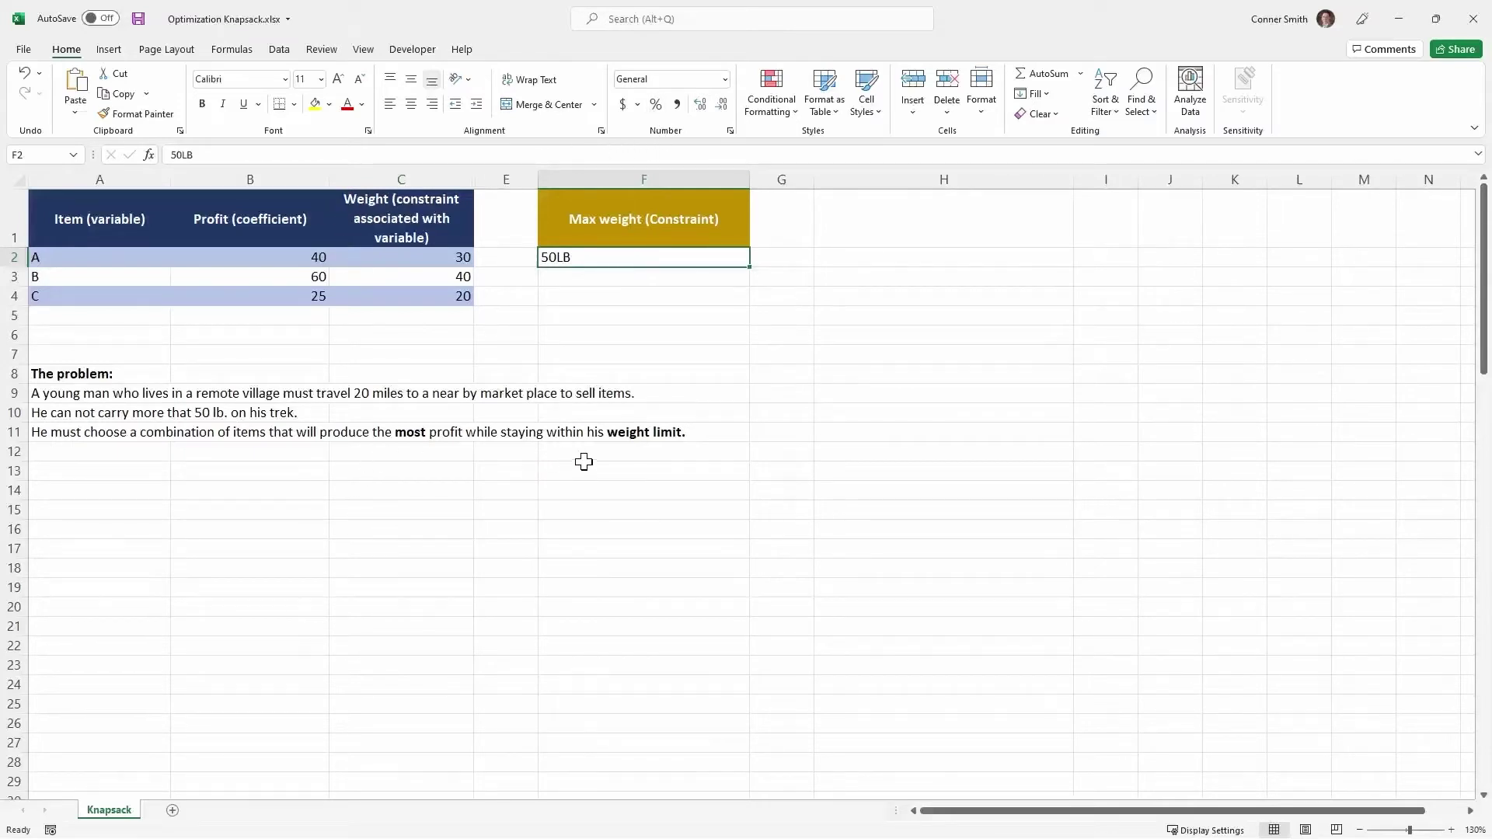
- Unhide the Profit/Weight column and inspect the =B2/C2 formulas for items A and B
drag(506, 179, 459, 180)
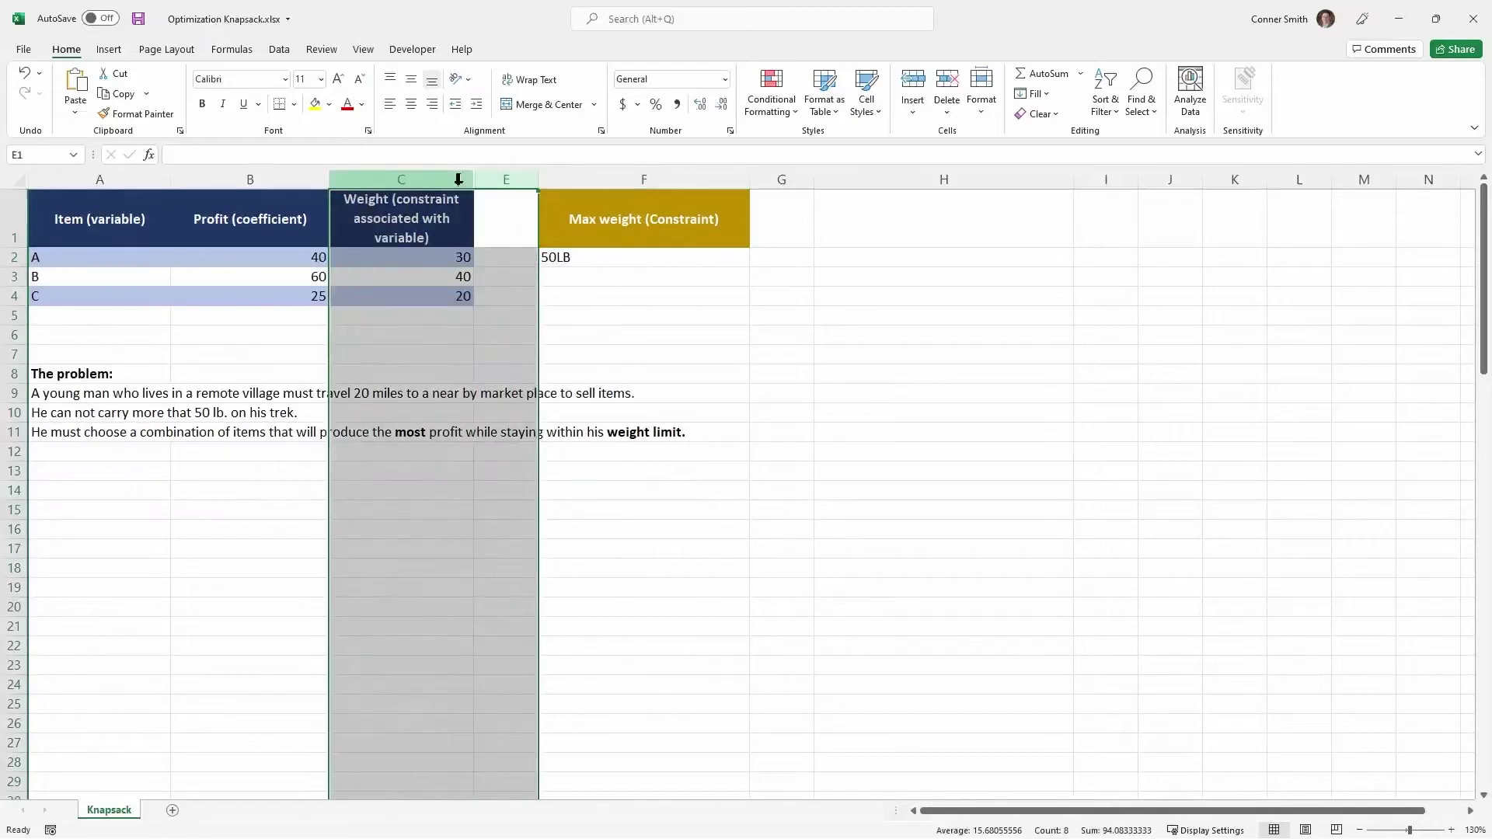
right_click(460, 181)
click(523, 443)
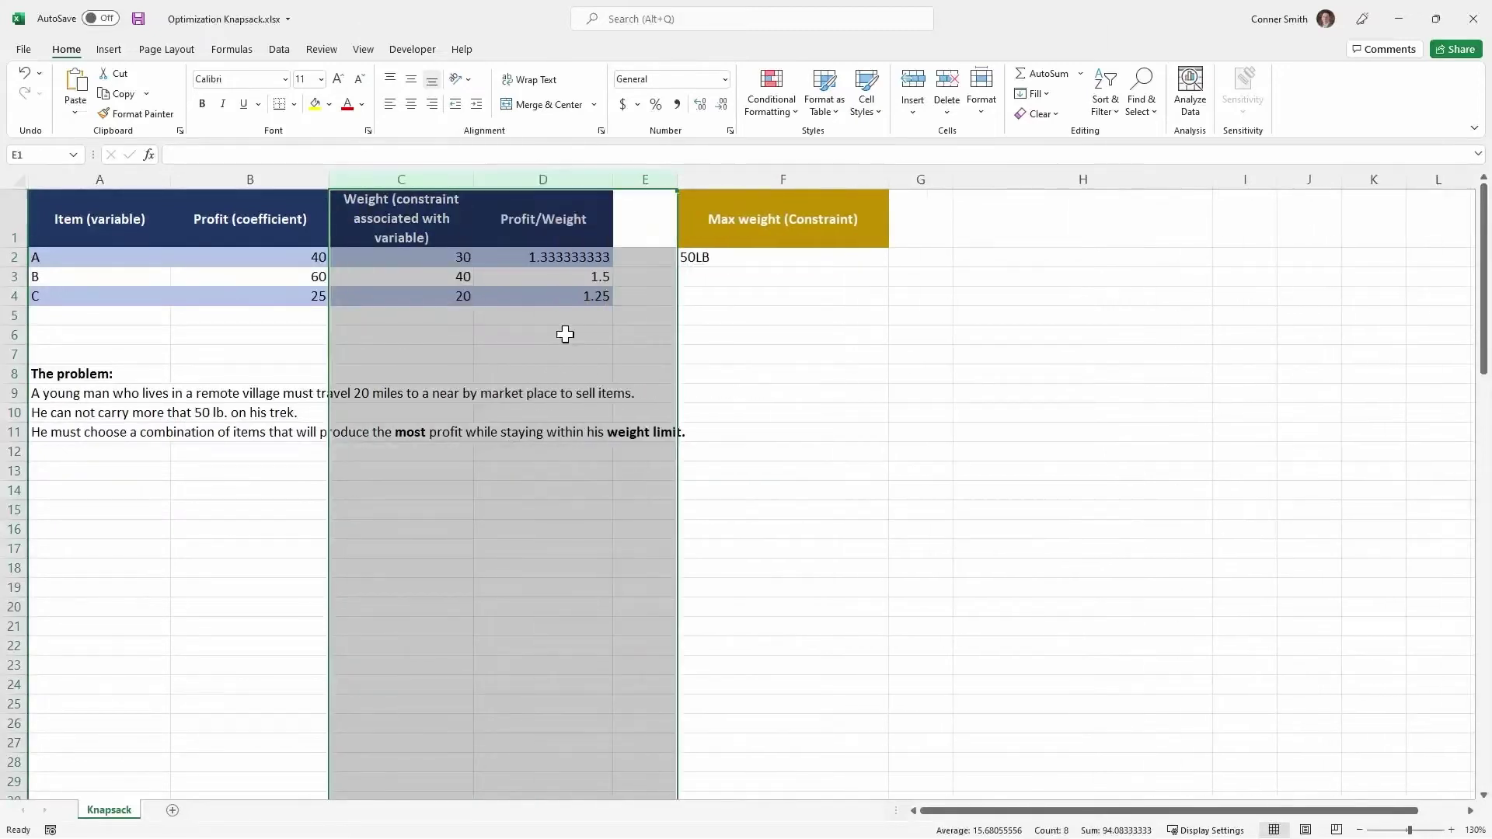
click(575, 256)
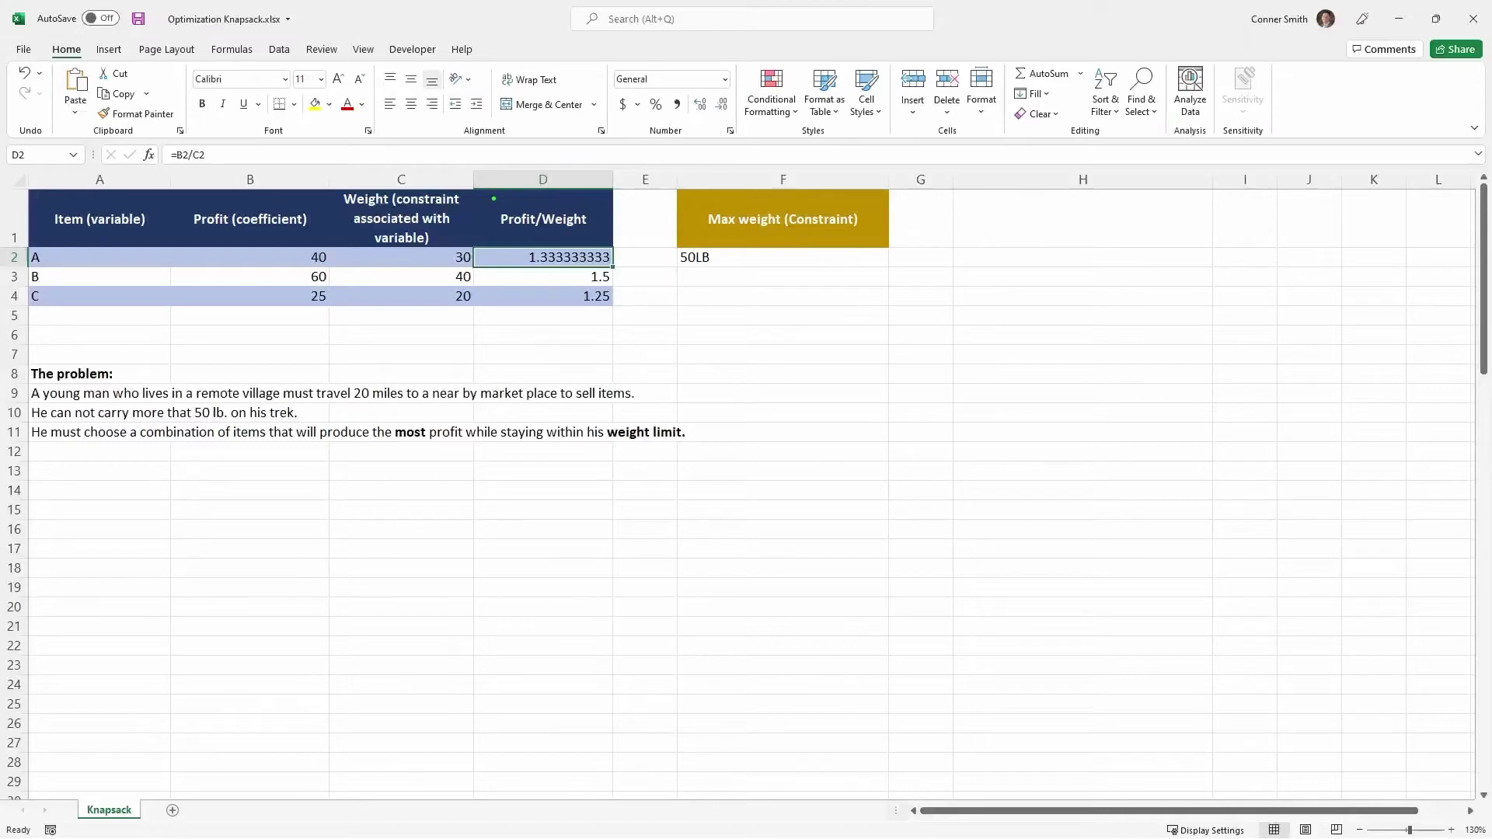
drag(493, 198, 608, 232)
click(602, 274)
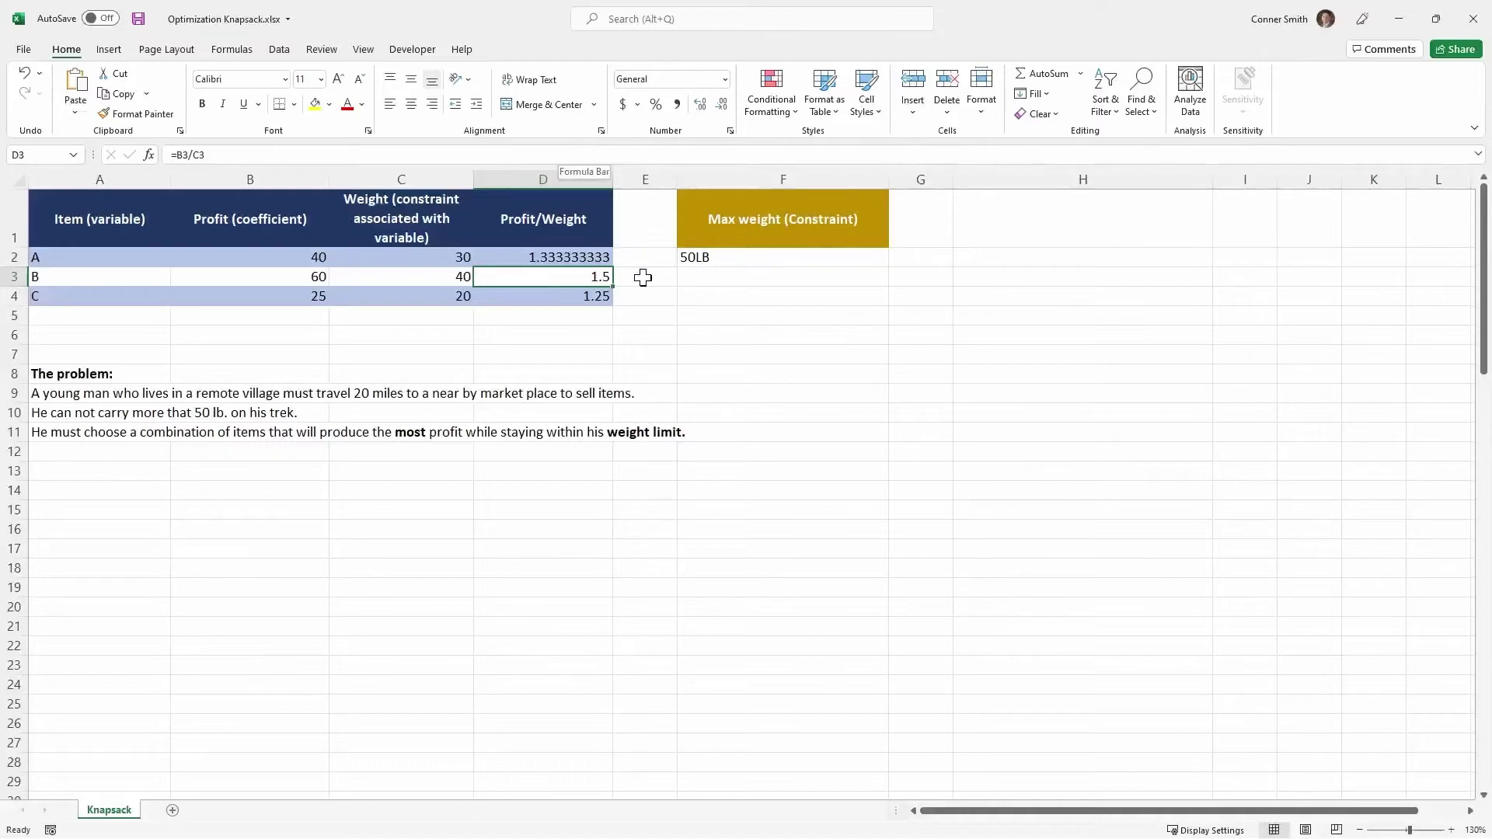
drag(620, 275, 663, 248)
drag(300, 276, 268, 274)
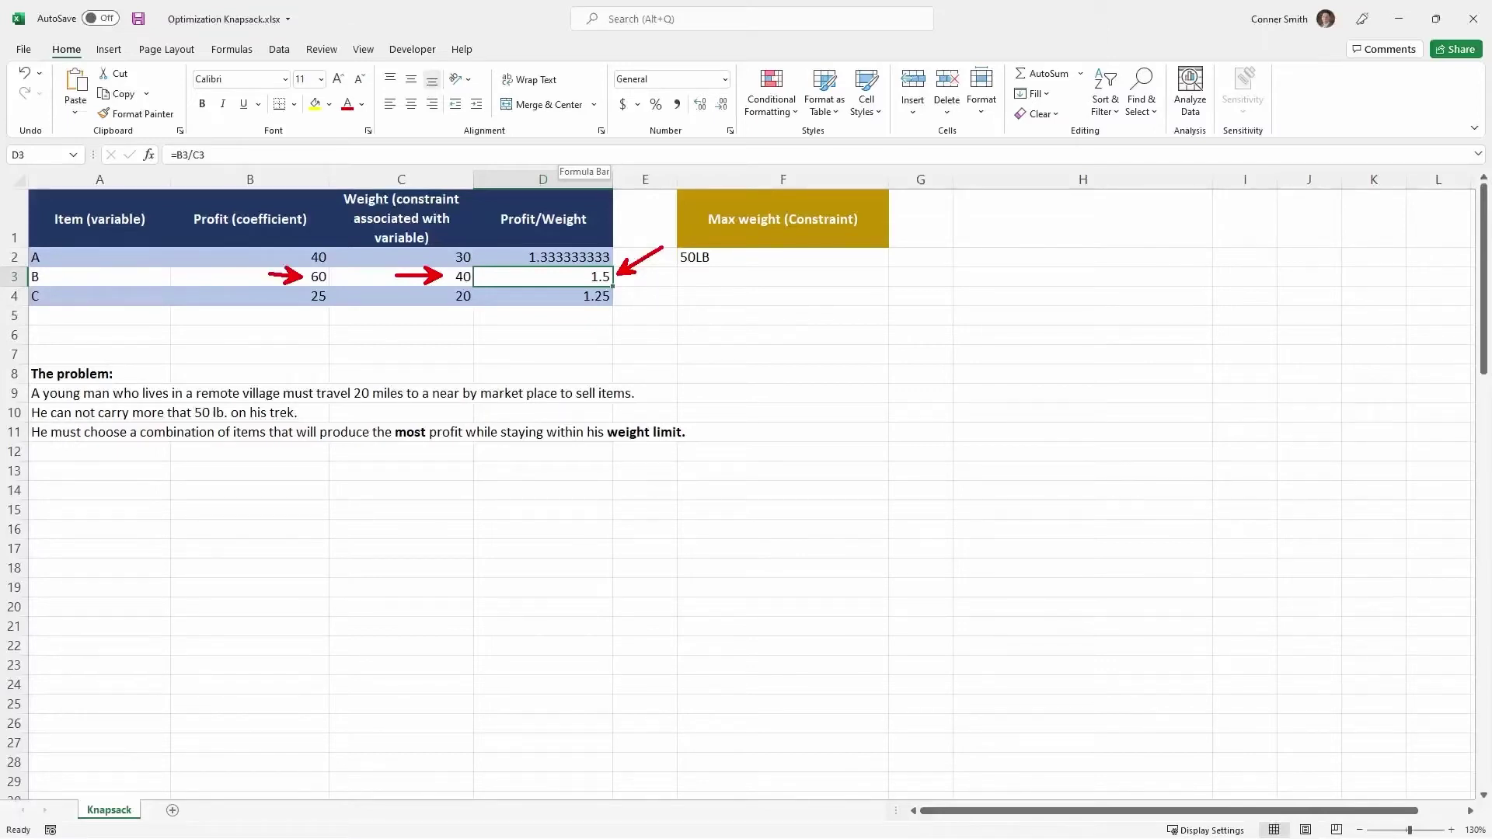
key(Escape)
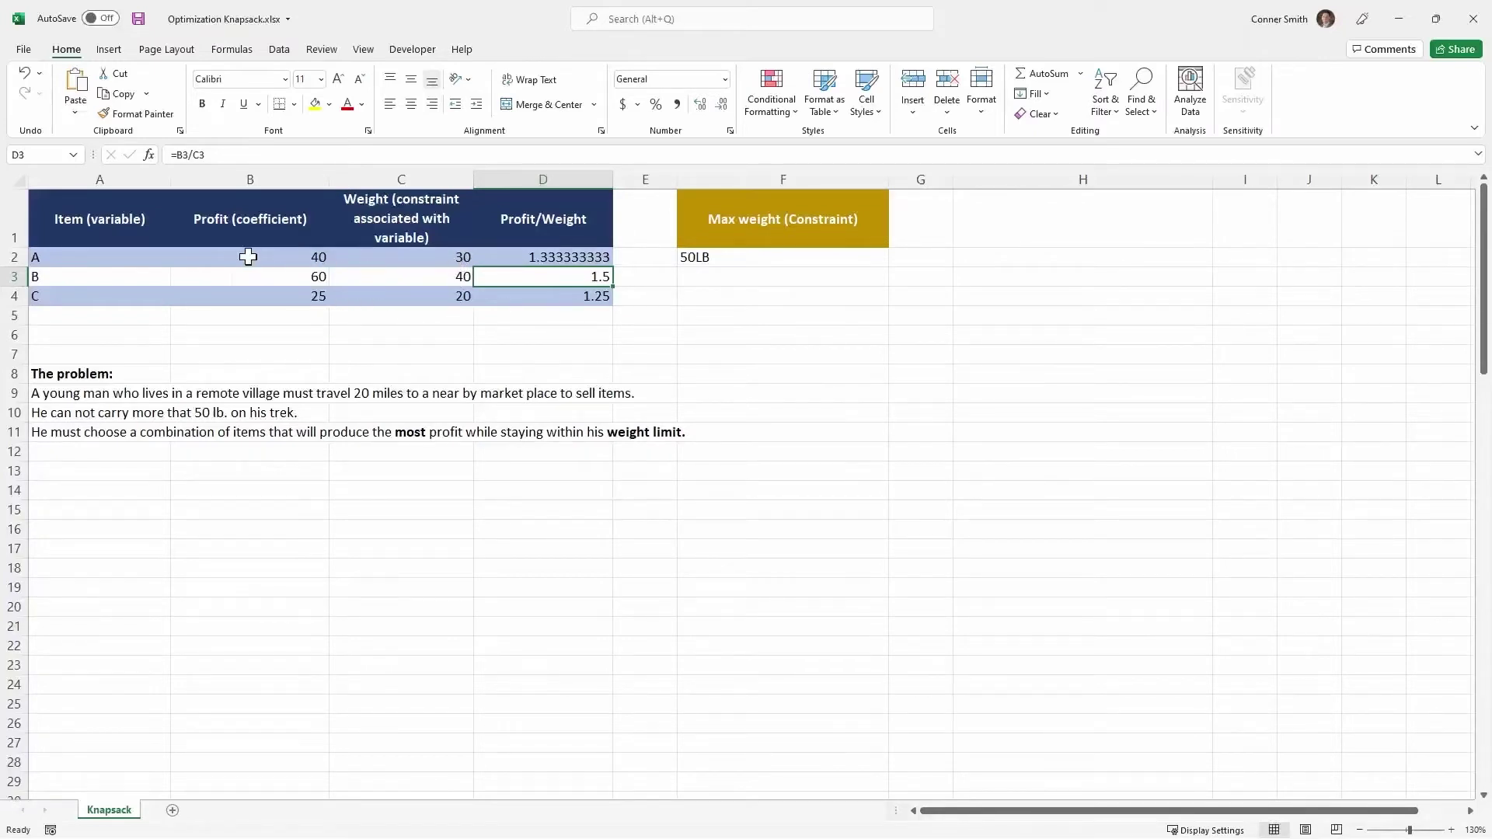
click(470, 256)
ctrl+click(463, 295)
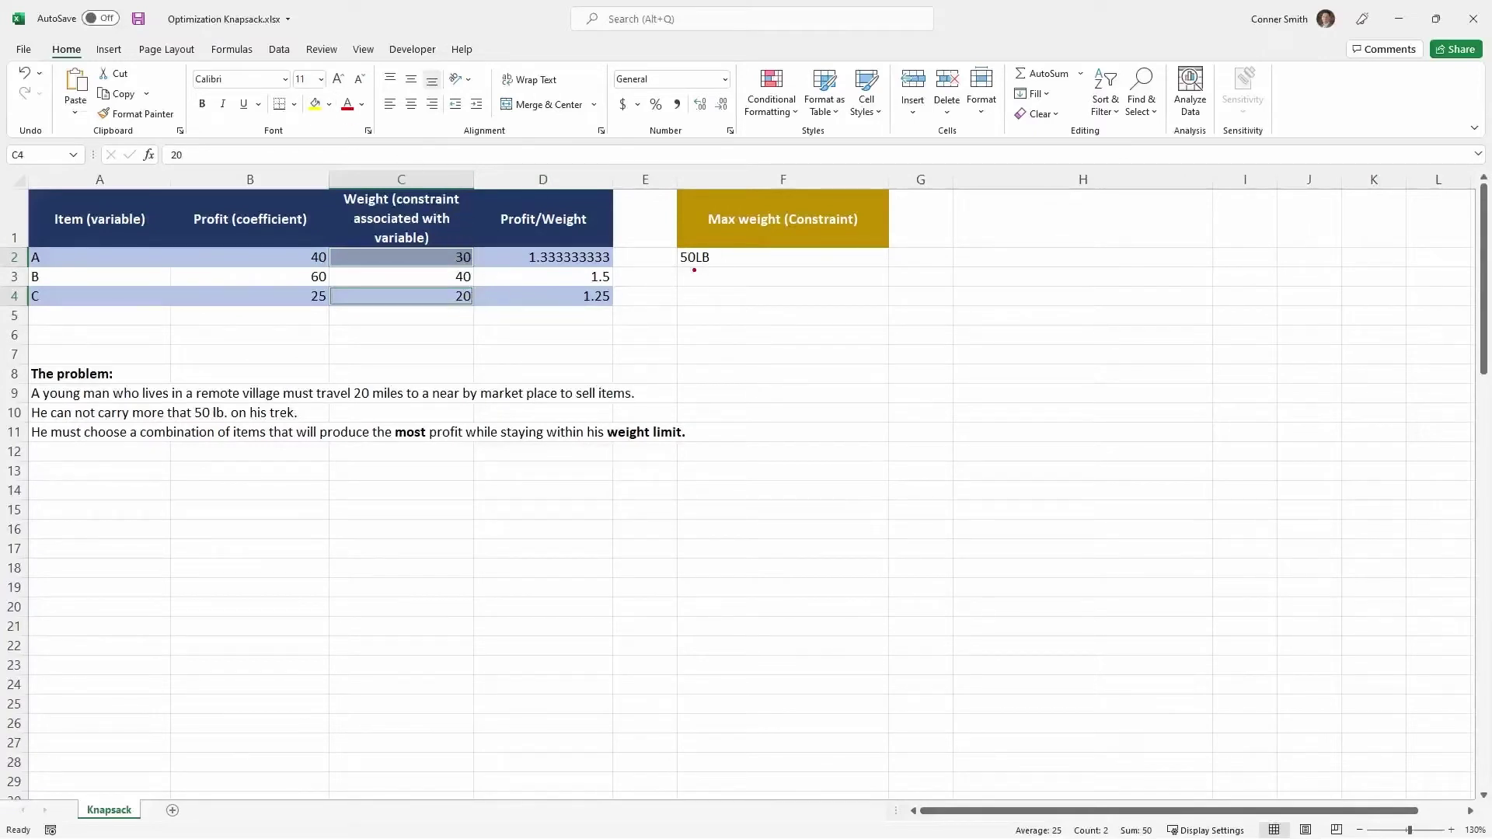
drag(682, 268, 723, 270)
click(312, 256)
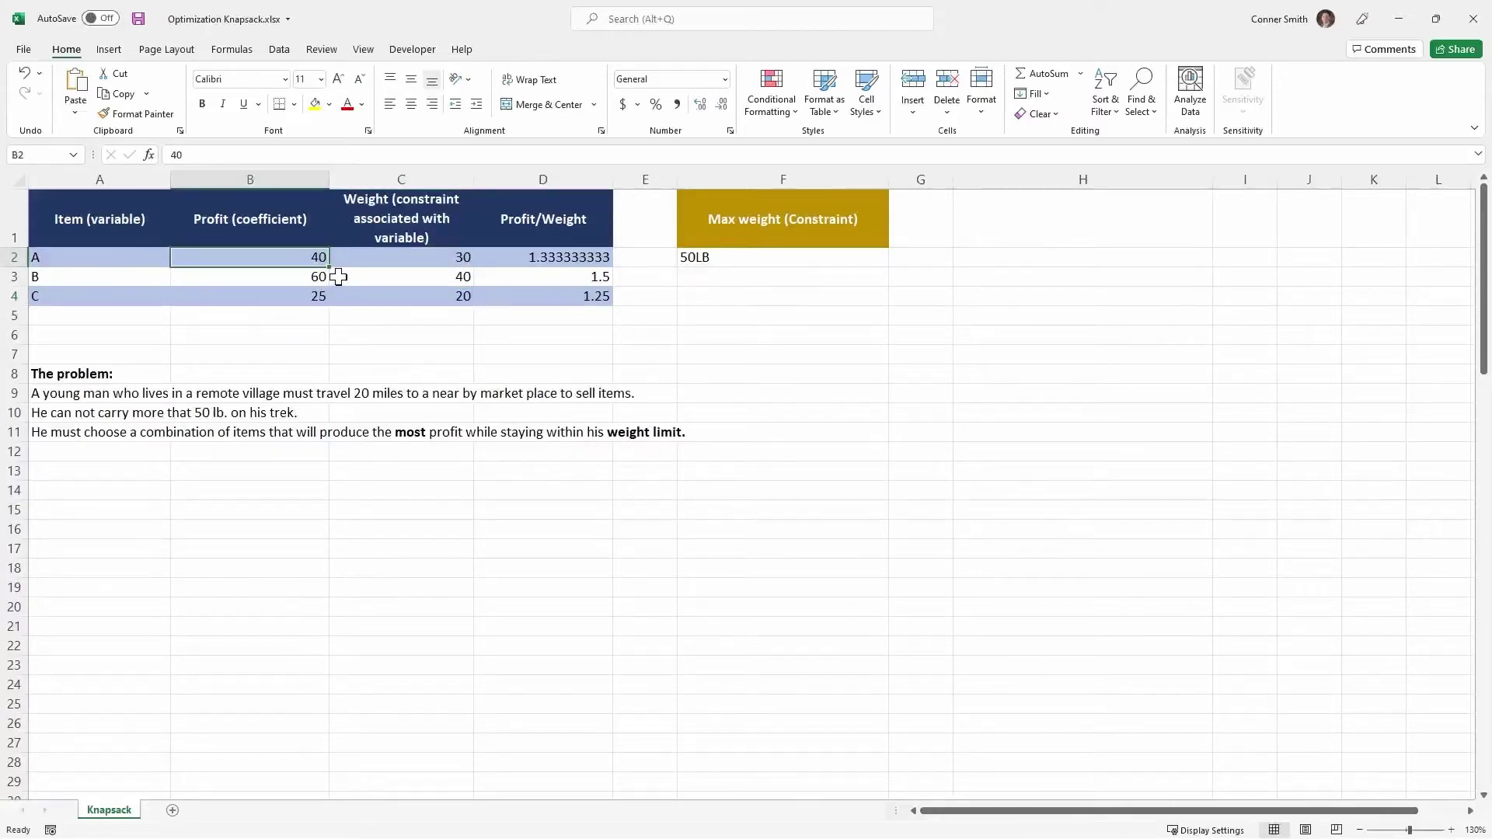
click(319, 303)
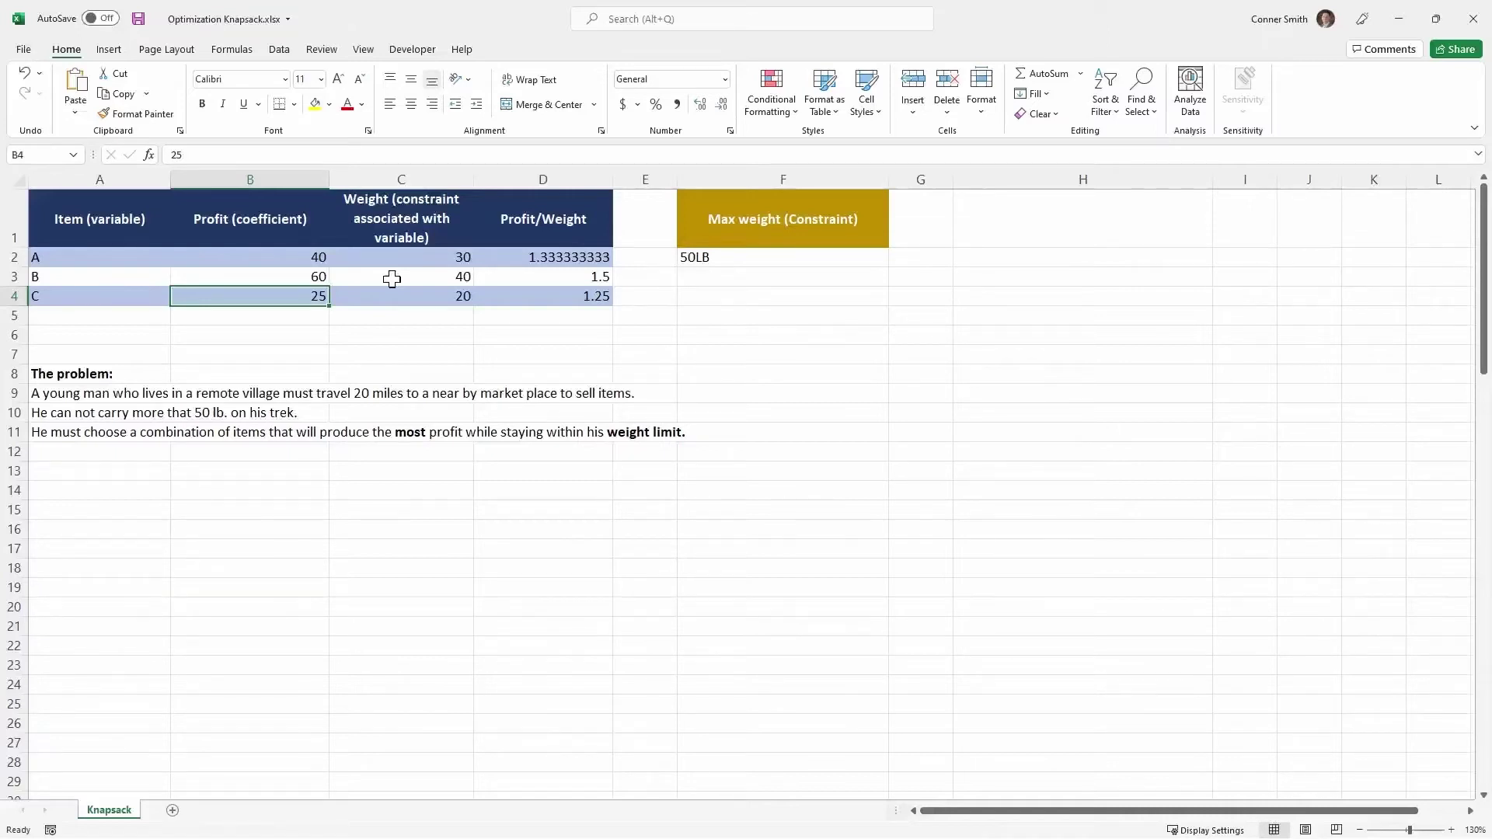
click(443, 196)
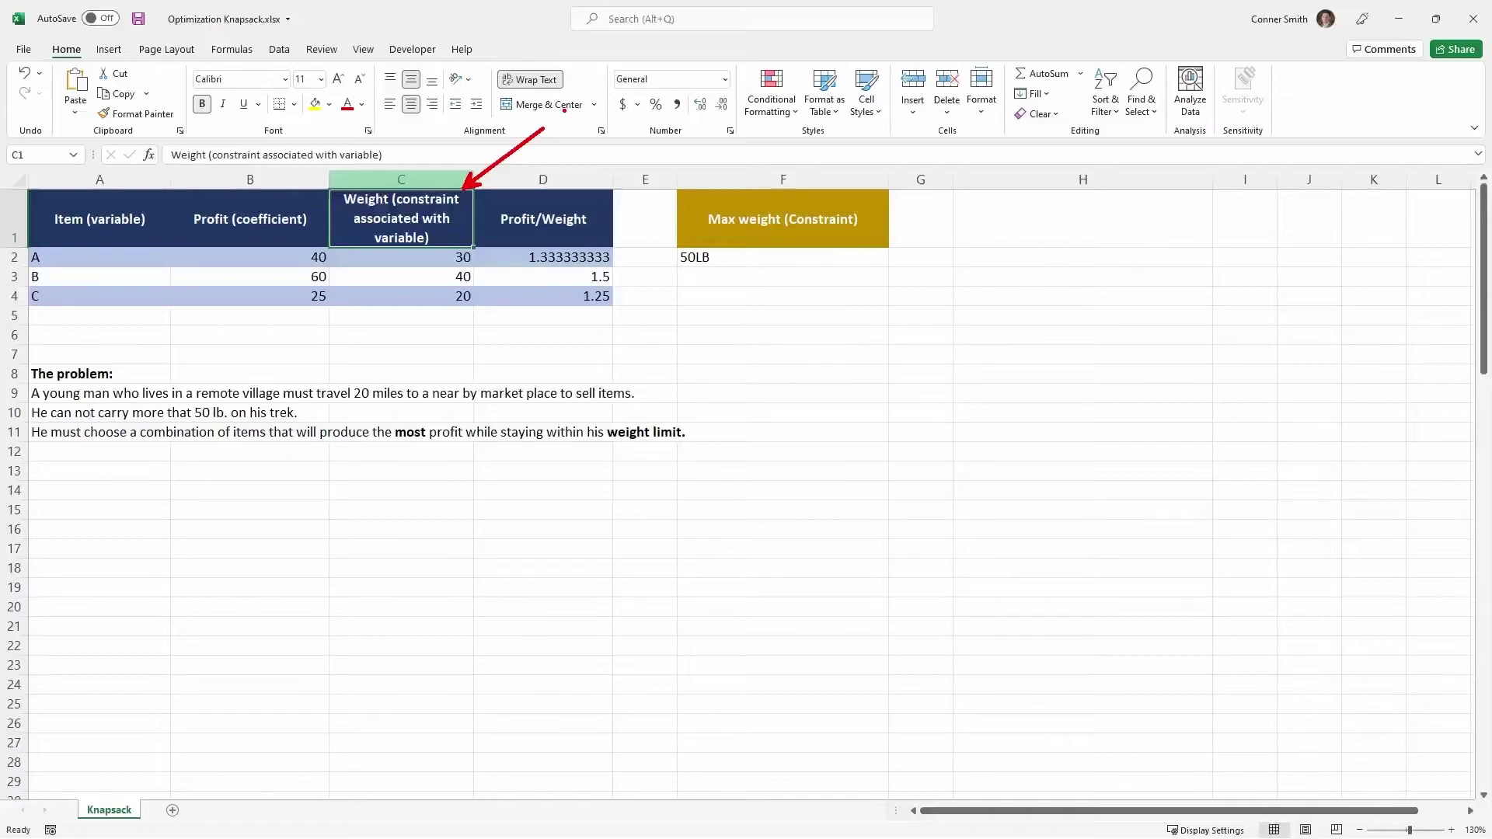
- Return to Alteryx, select the Optimization tool and show the Prescriptive tool palette
click(1398, 18)
click(1131, 261)
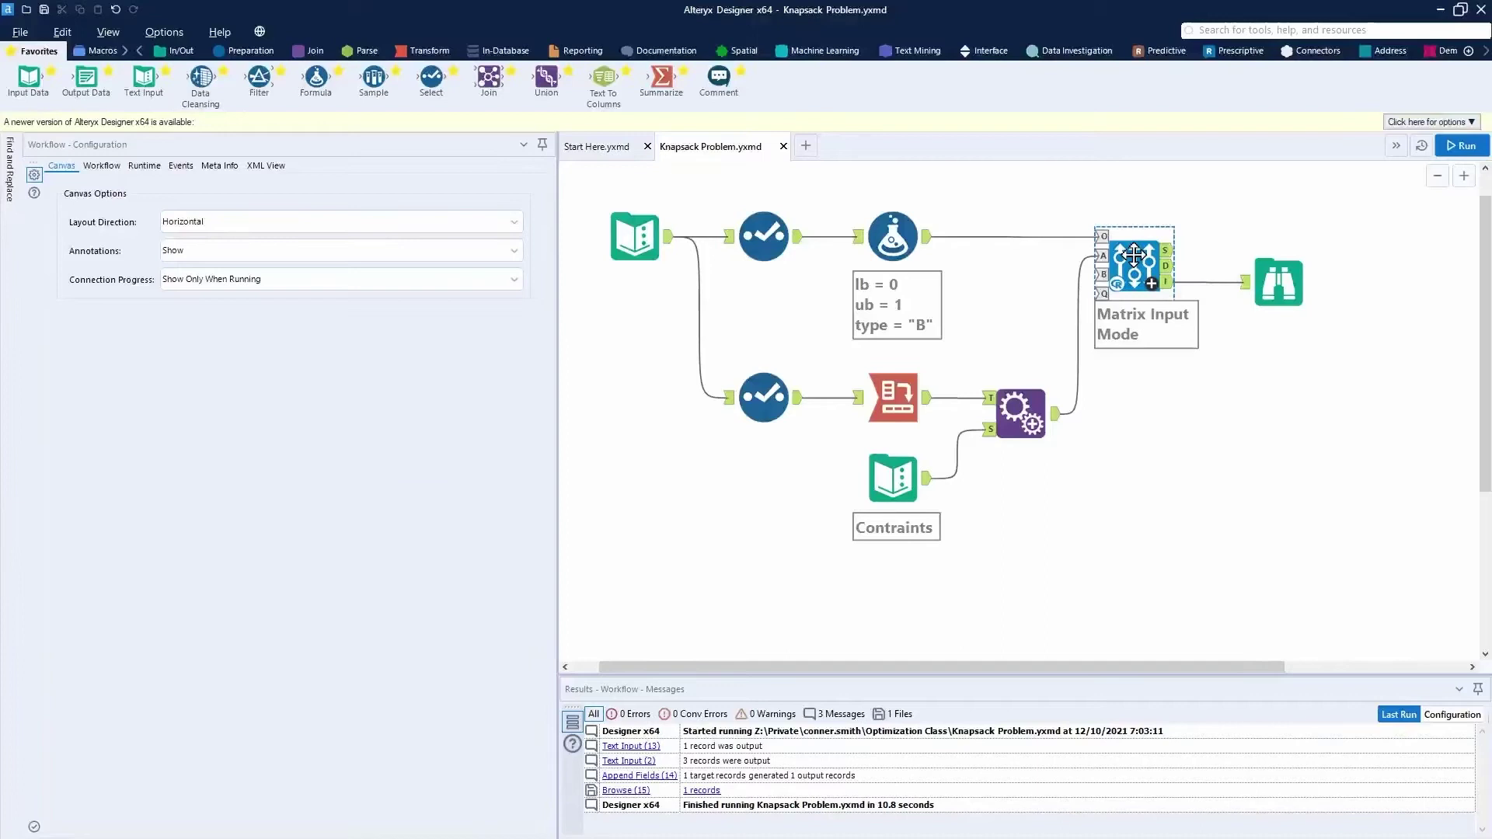
click(1243, 51)
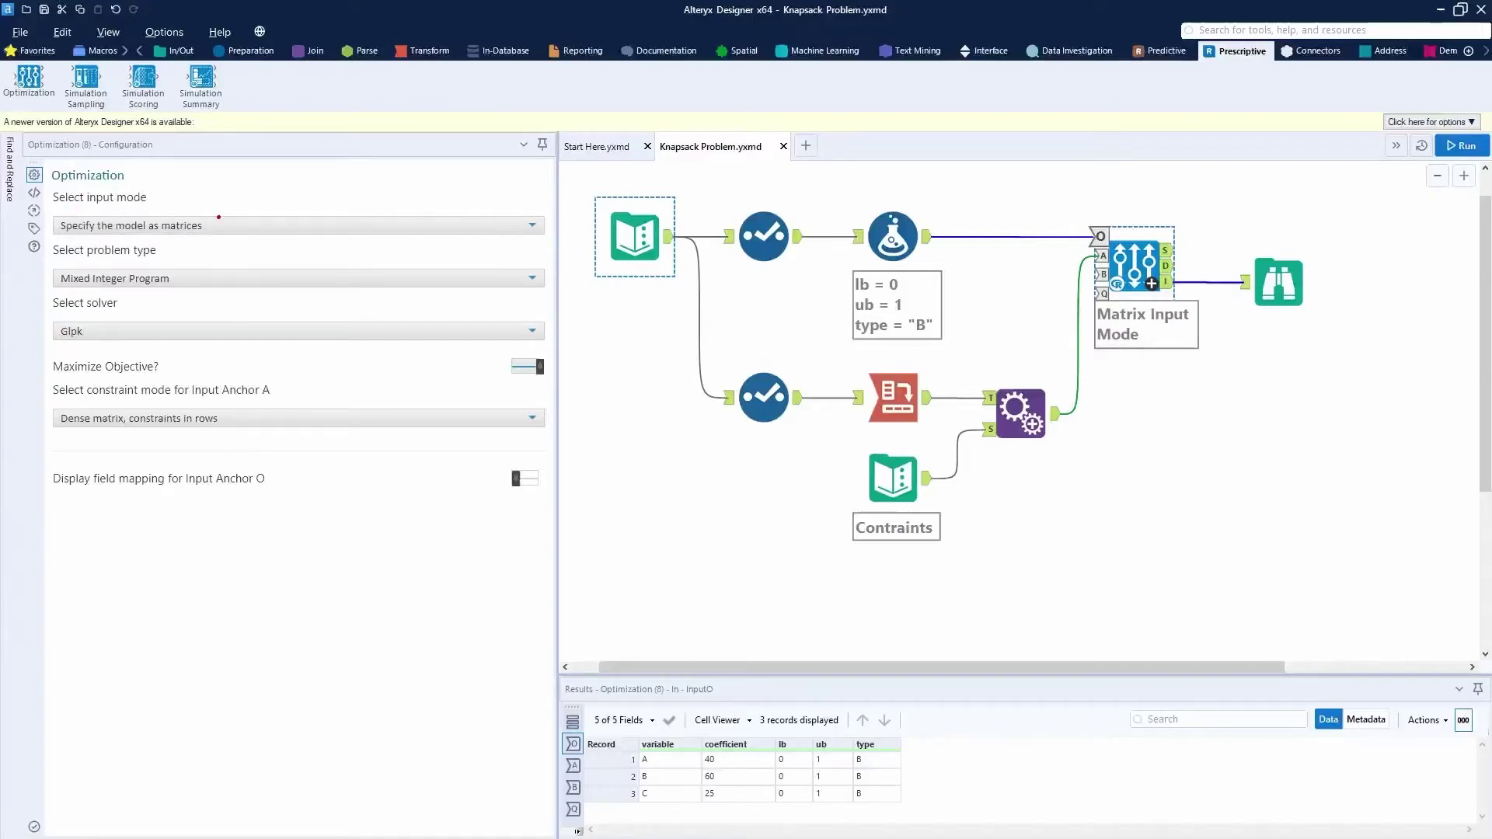
drag(218, 217, 325, 156)
- Keep Mixed Integer Program as the problem type and Glpk as the solver
click(179, 279)
drag(167, 317, 244, 295)
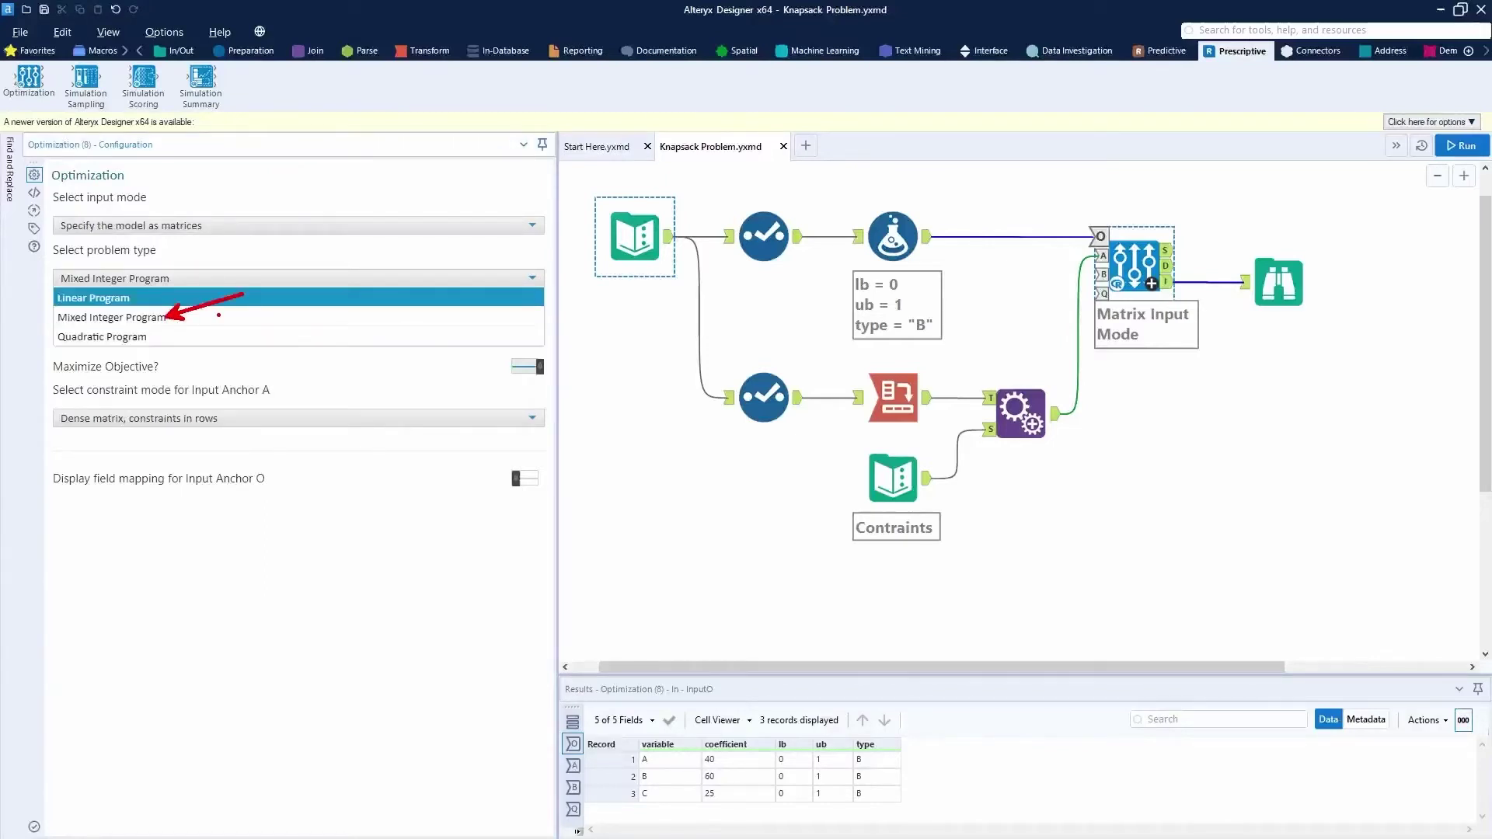
key(Escape)
click(226, 279)
click(198, 318)
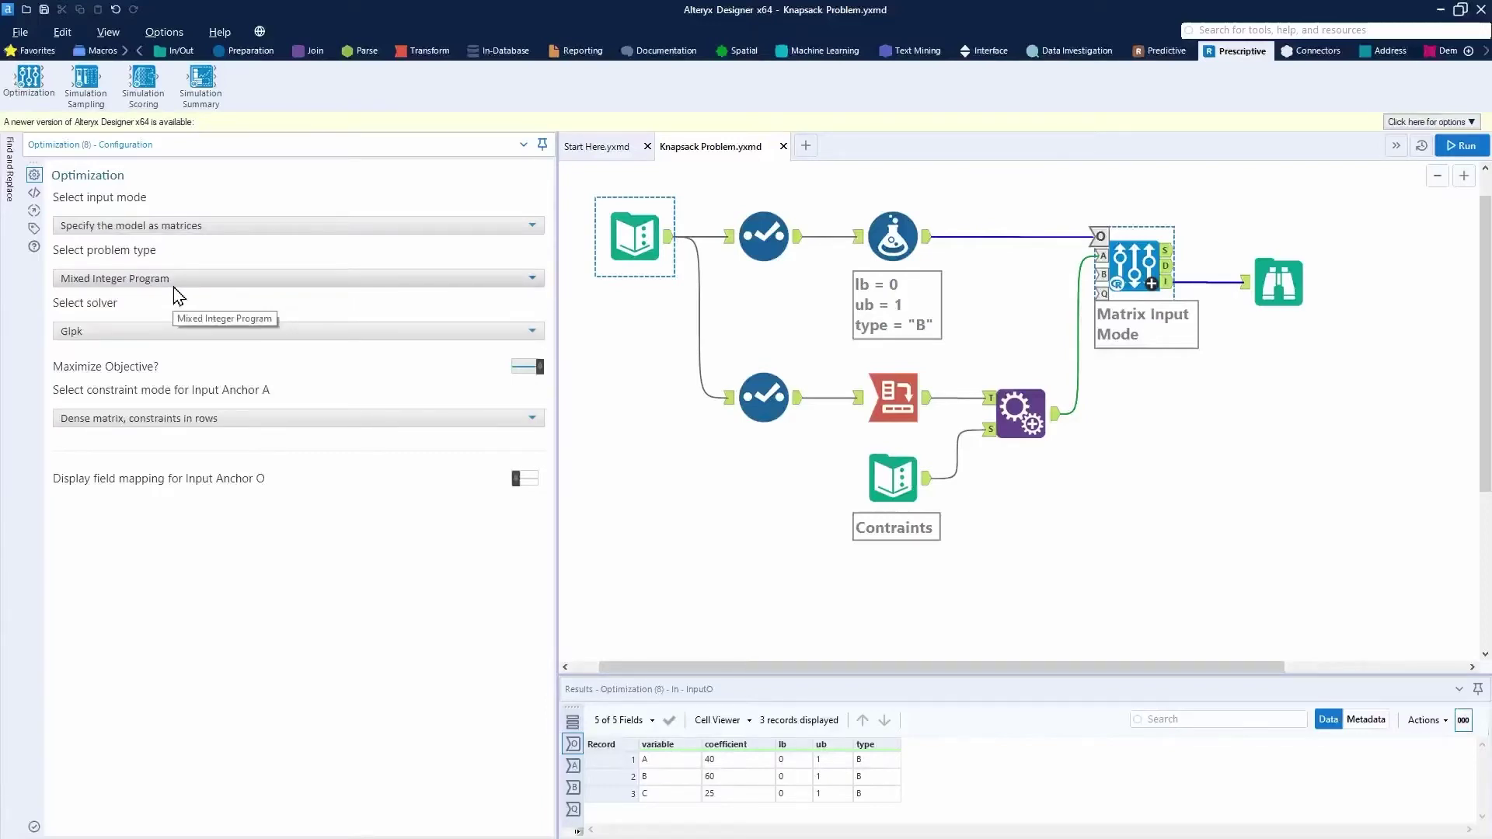
click(199, 338)
click(182, 346)
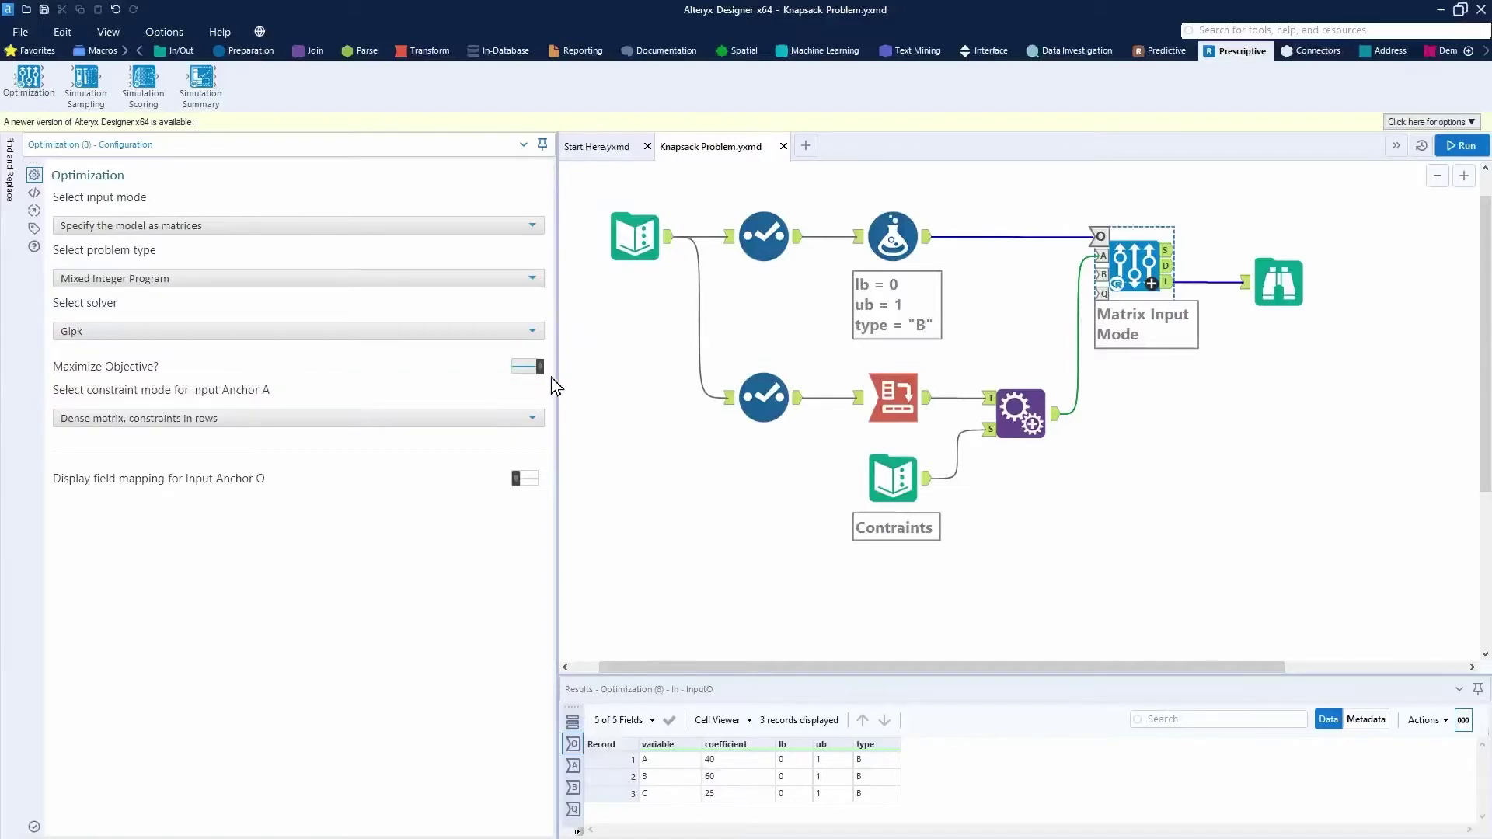
- Turn Maximize Objective off and keep dense matrix input with constraints in rows
click(528, 367)
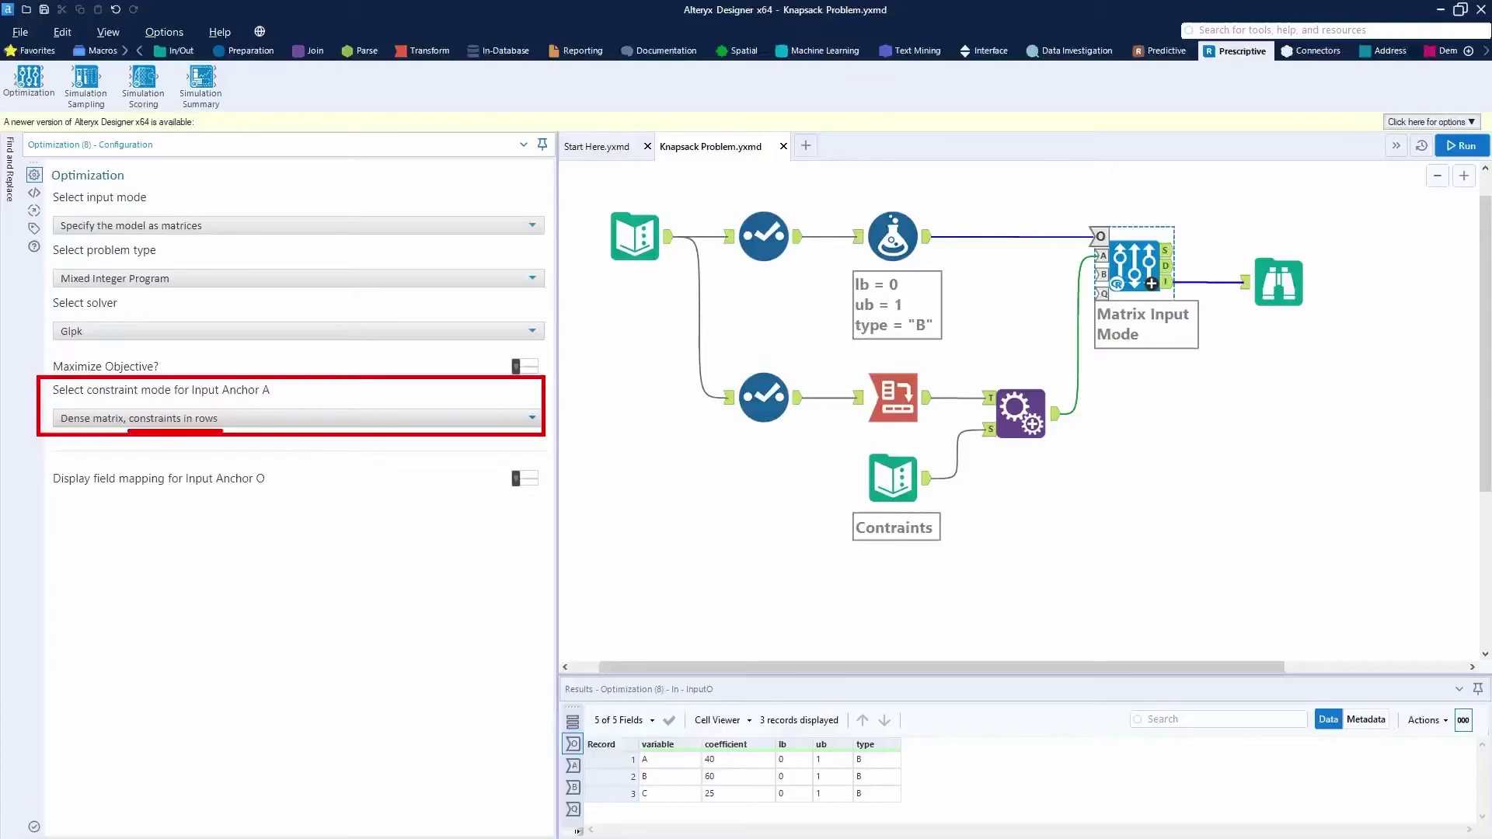
click(351, 419)
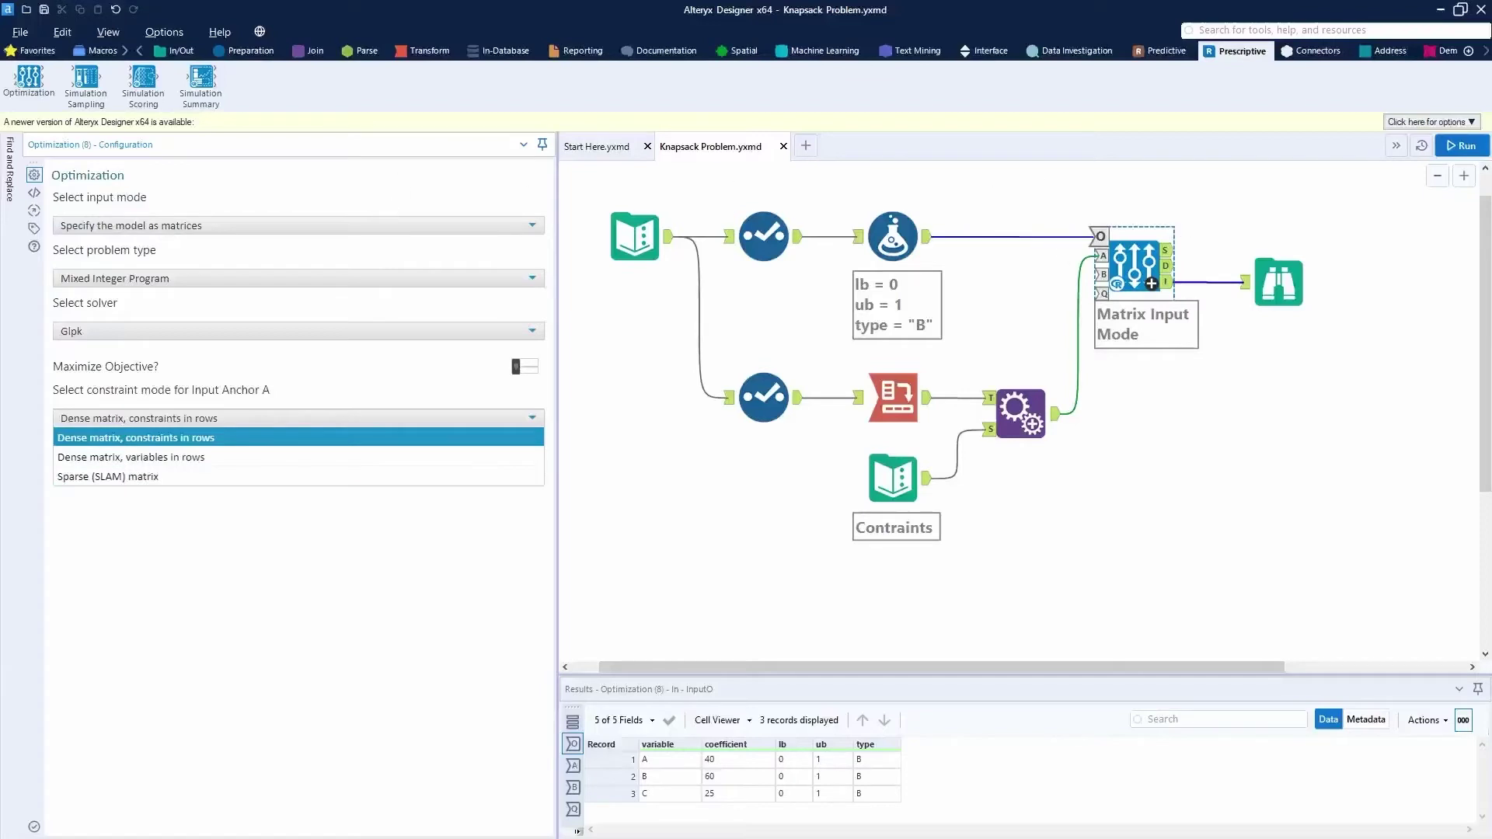
click(44, 248)
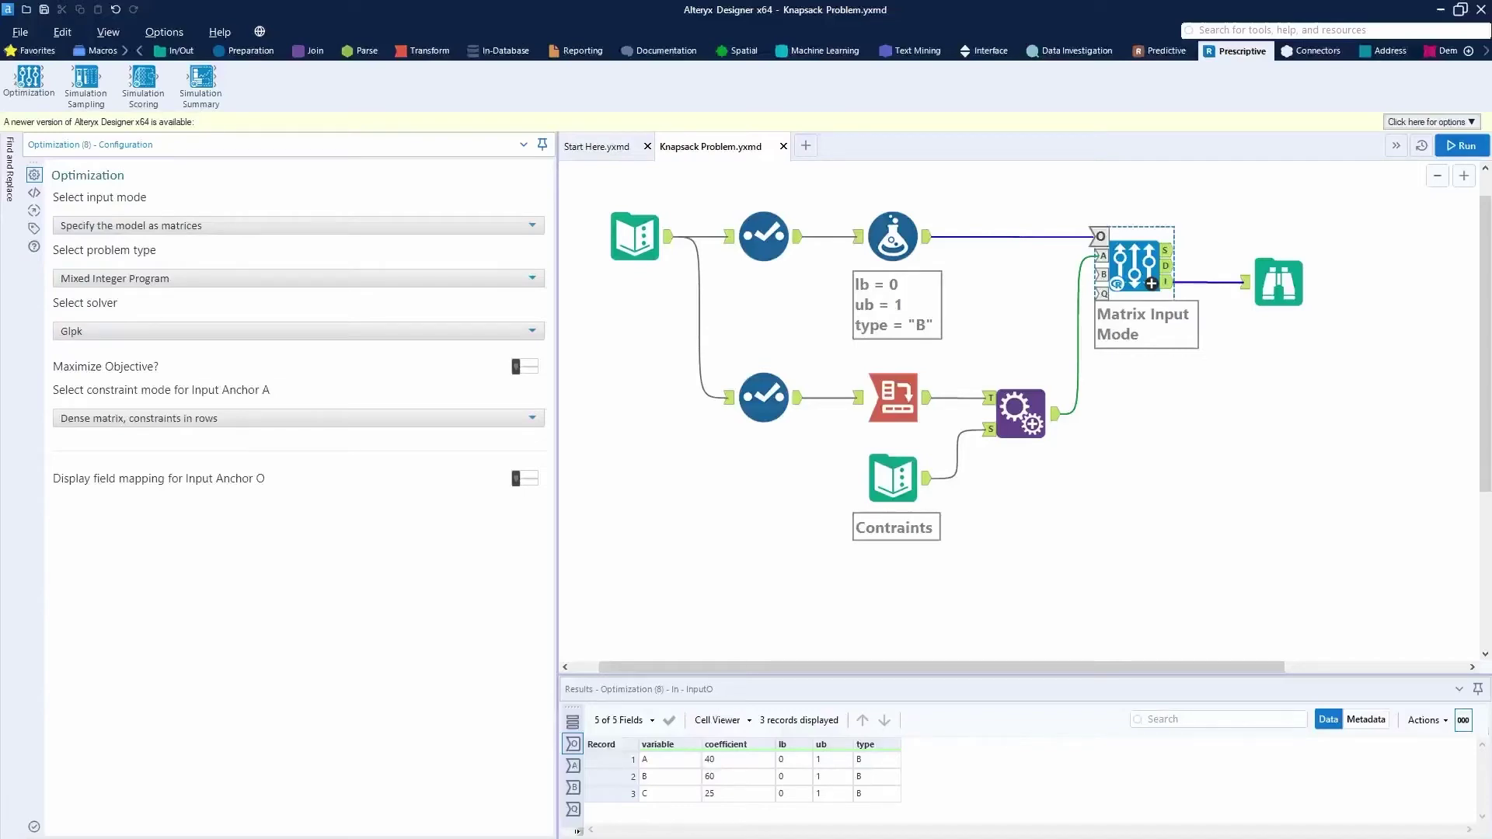
- Read the Optimization tool help on input A's matrix formats, then return to the workflow
key(F1)
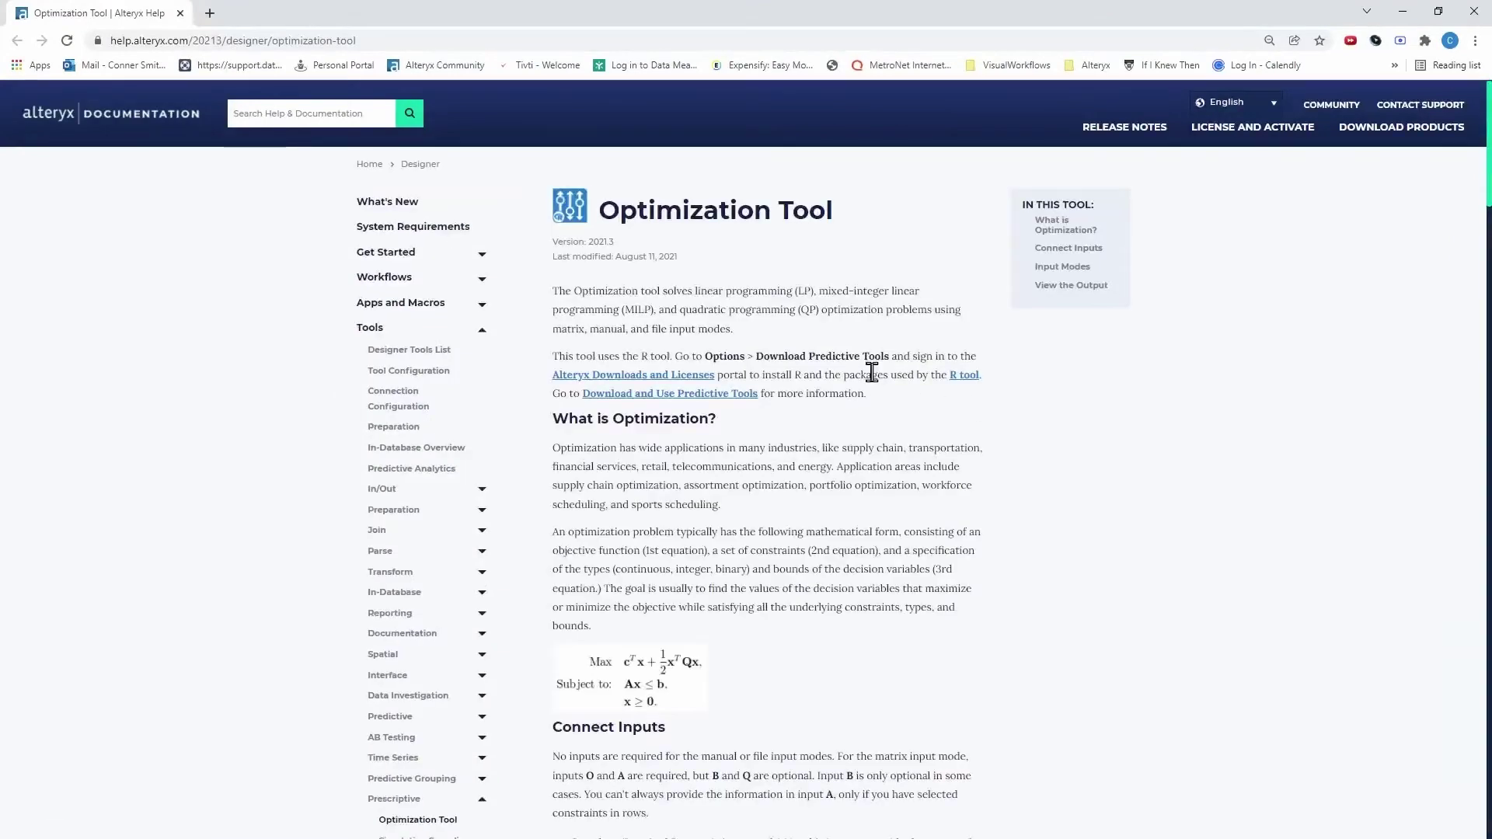
scroll(872, 373, down, 15)
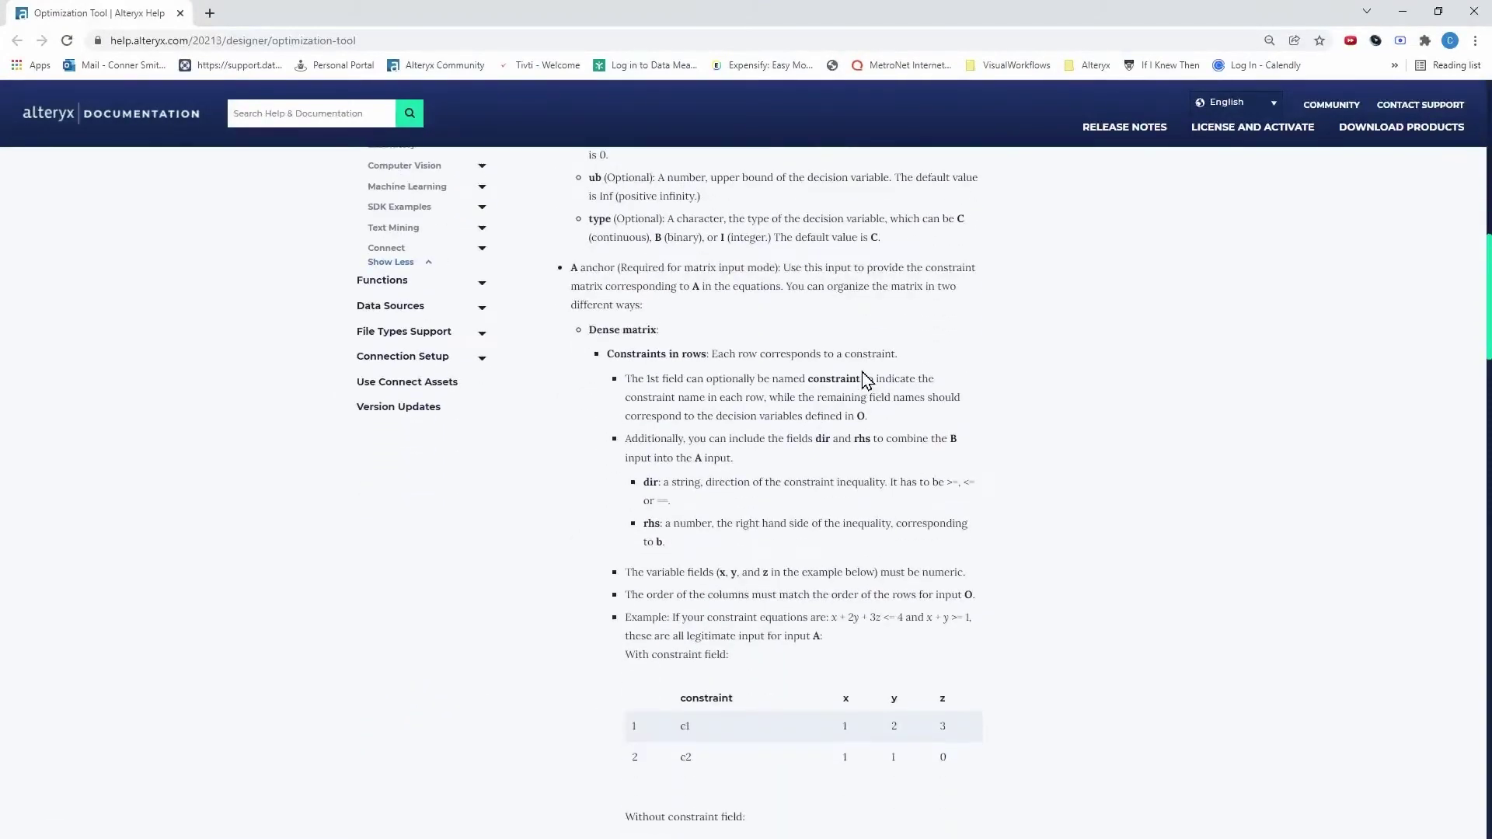
scroll(868, 379, down, 7)
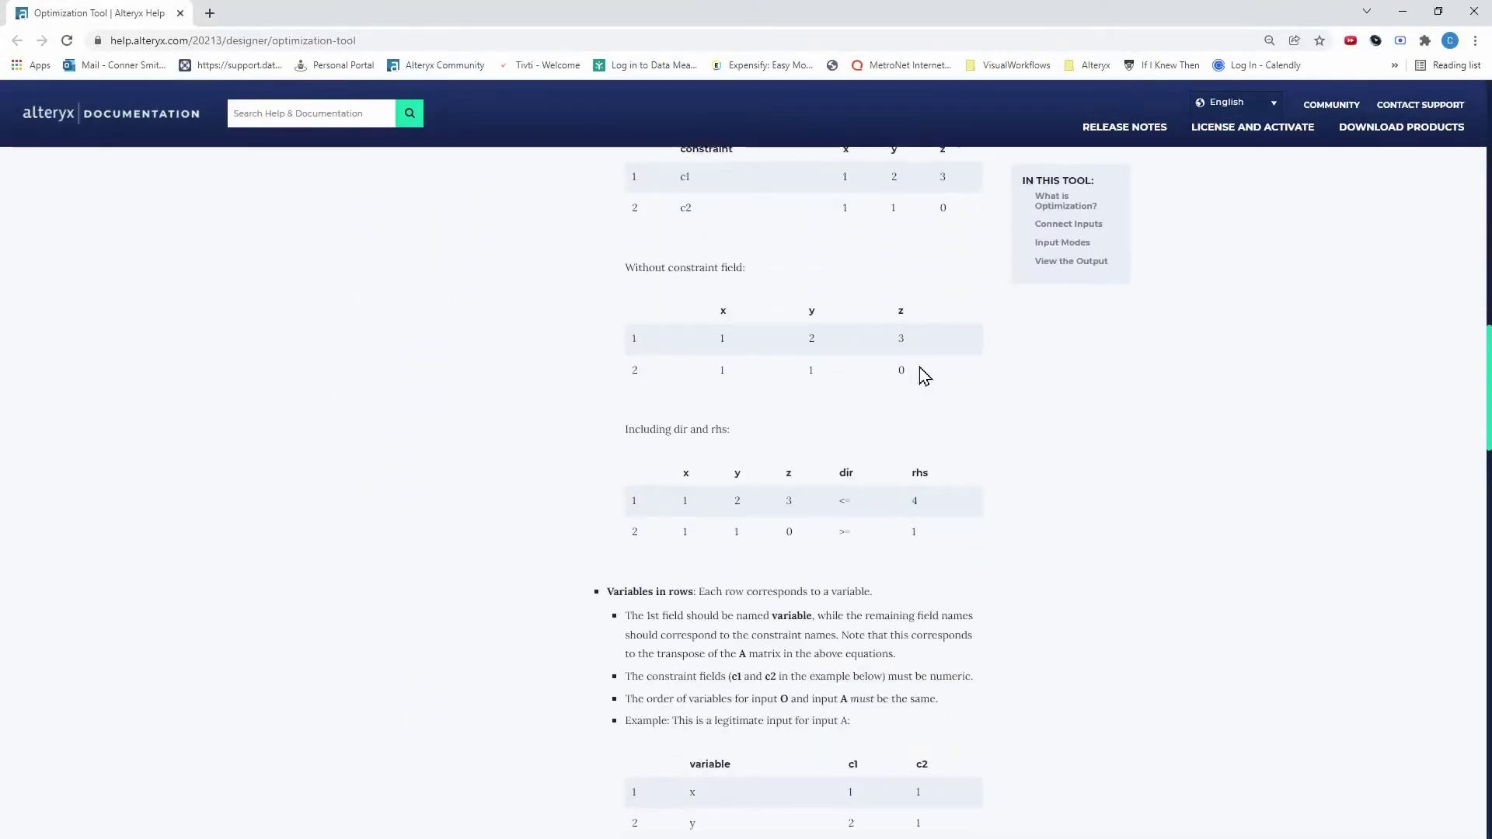
scroll(923, 376, down, 7)
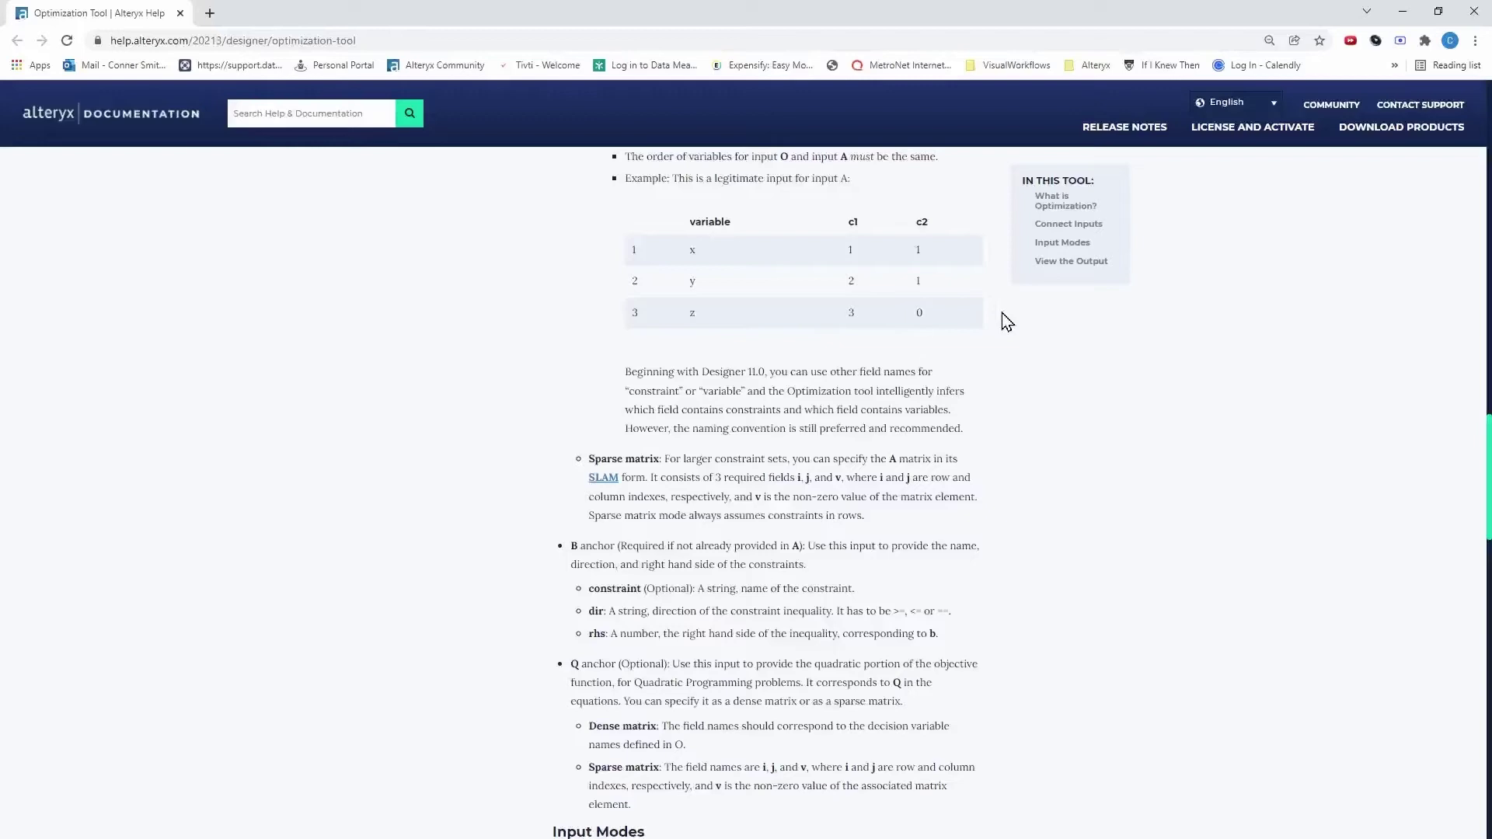
click(1402, 11)
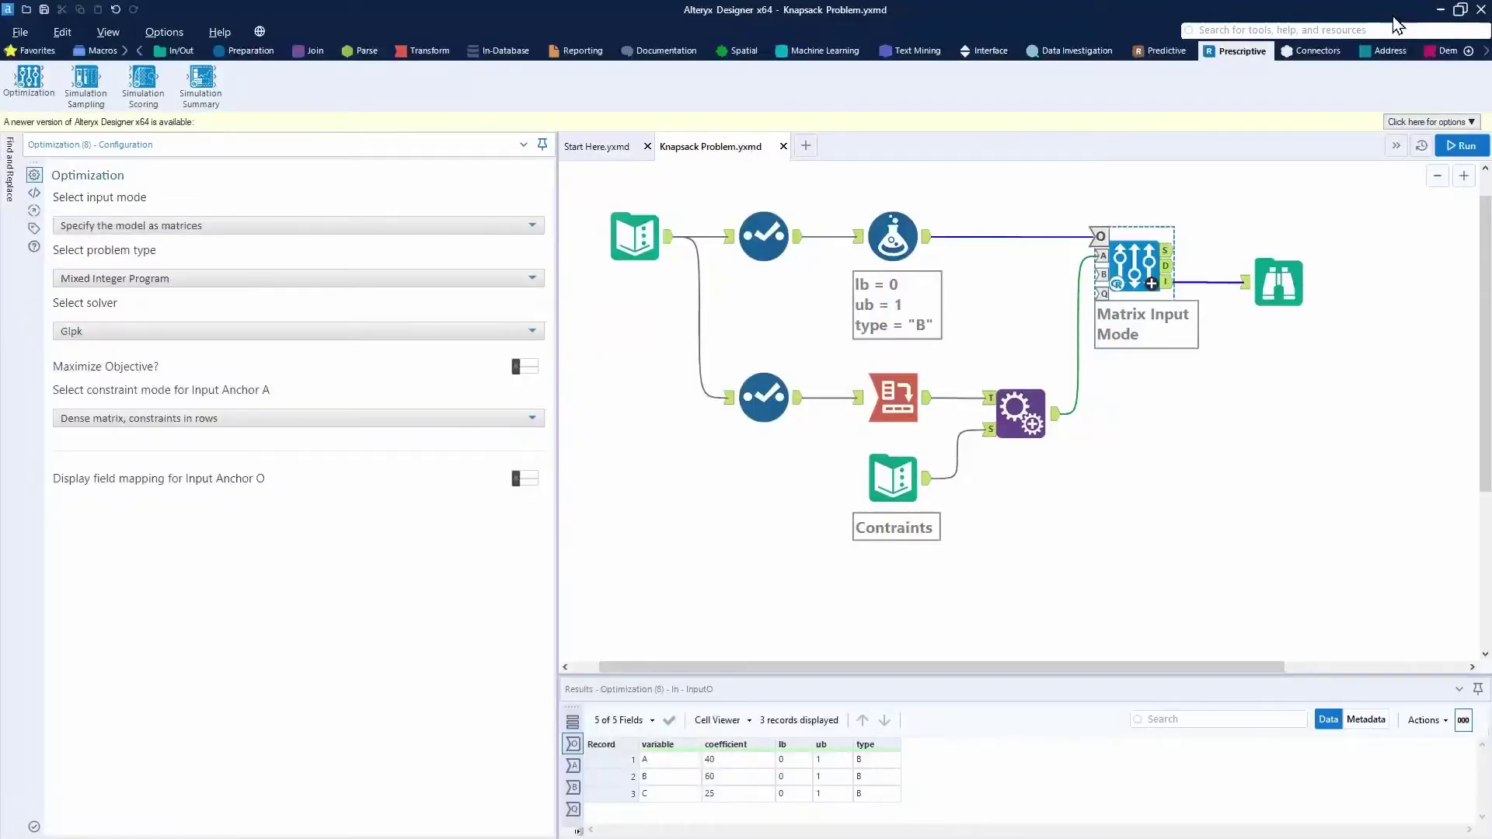
- Show the Text Input data: items A–C with profits 40/60/25 and weights 30/40/20
click(638, 218)
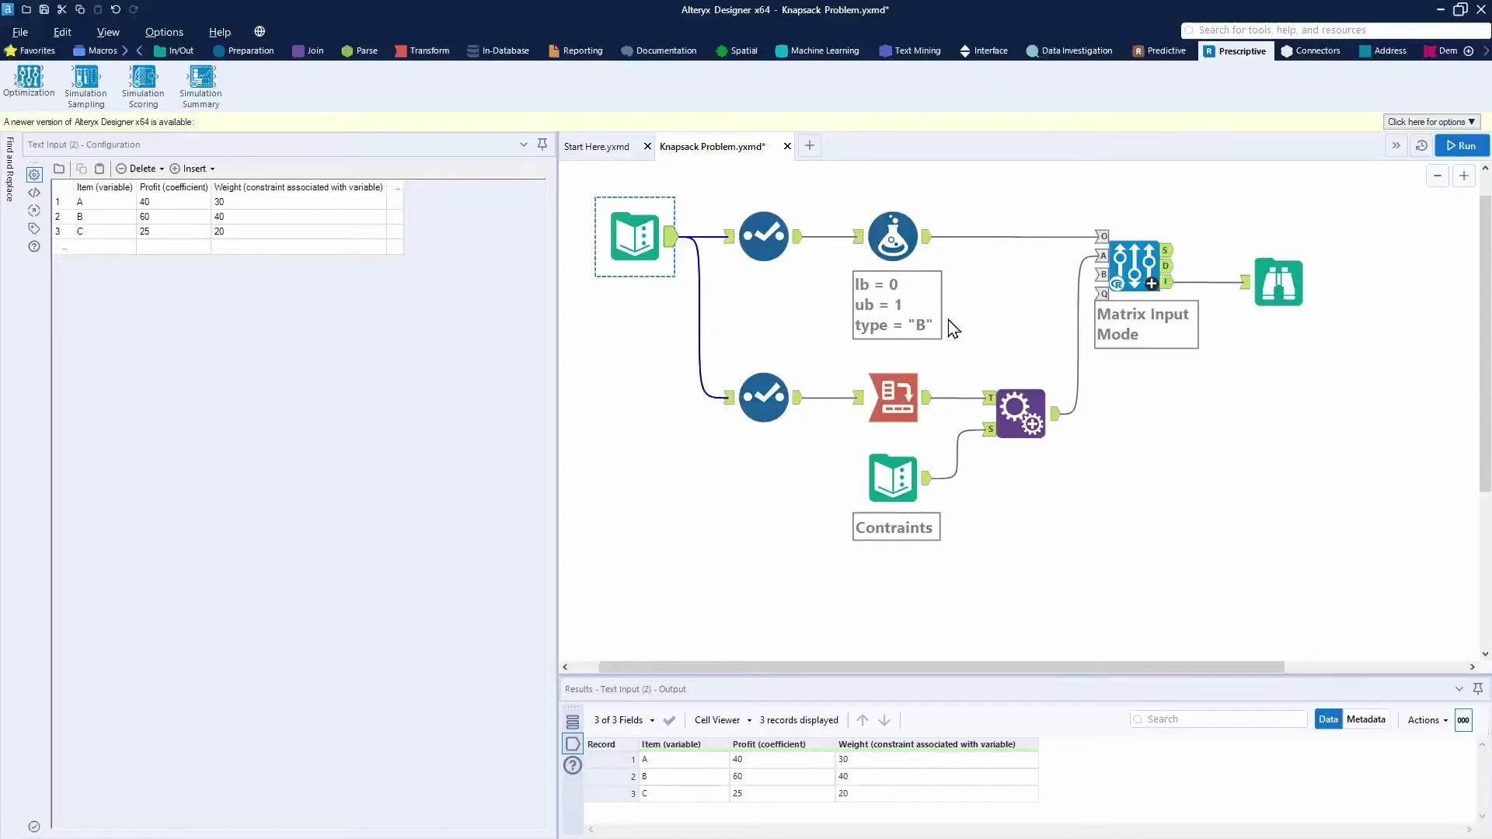
click(691, 247)
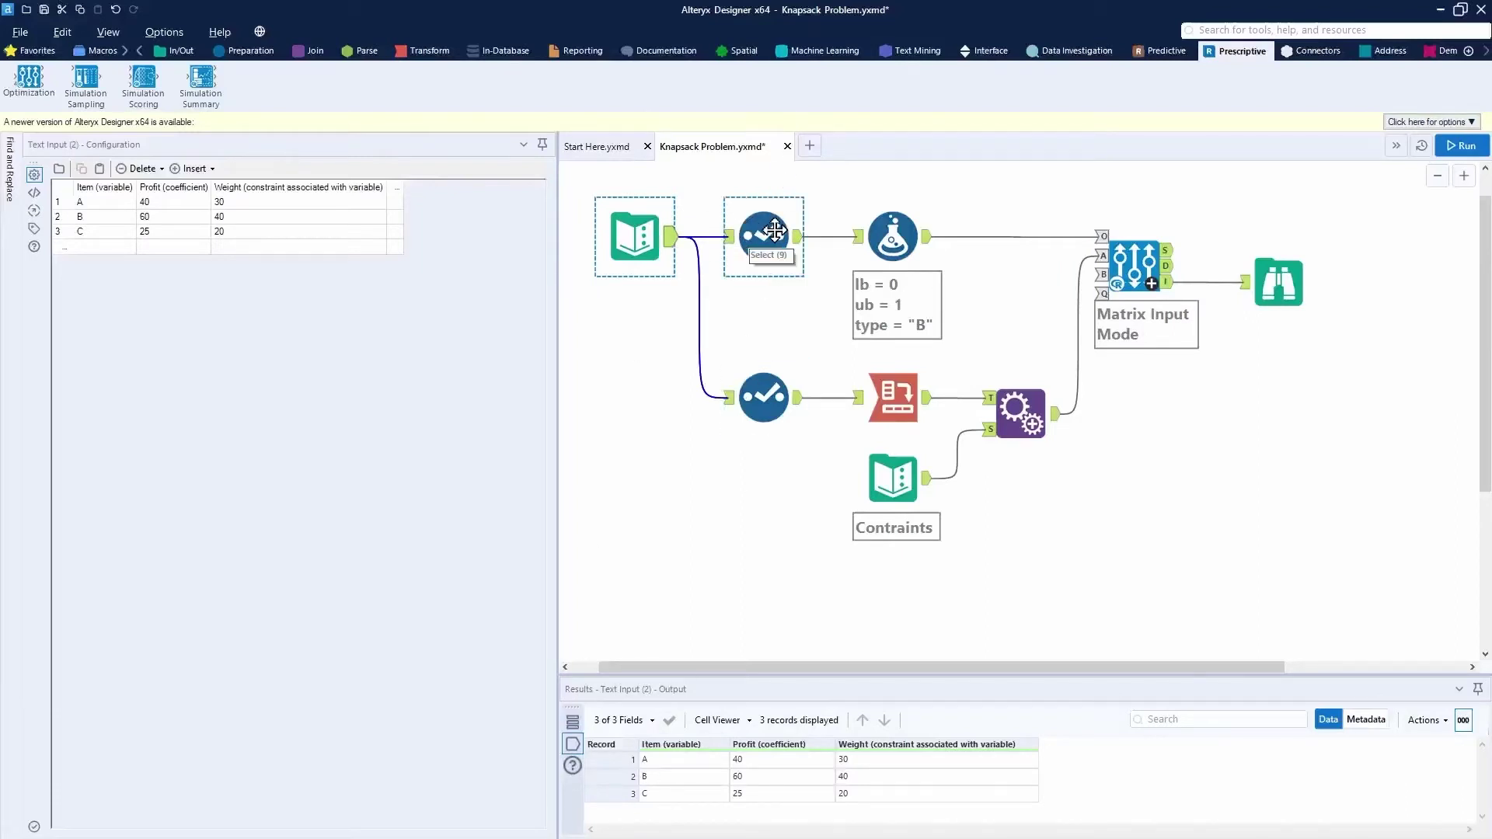
- Mark the upper Select step's renames: Item to variable and Profit to coefficient
click(748, 232)
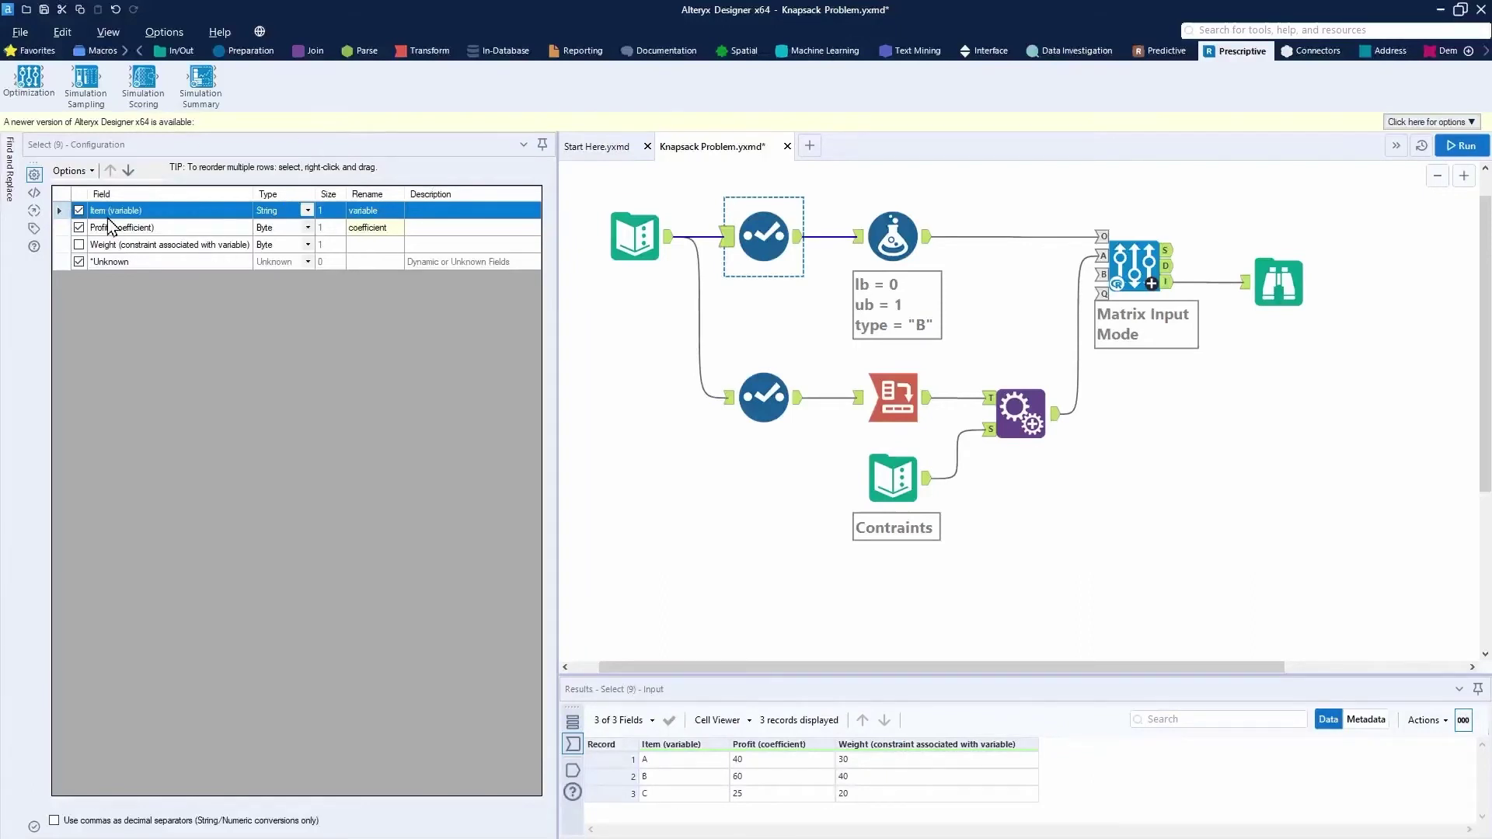
click(144, 218)
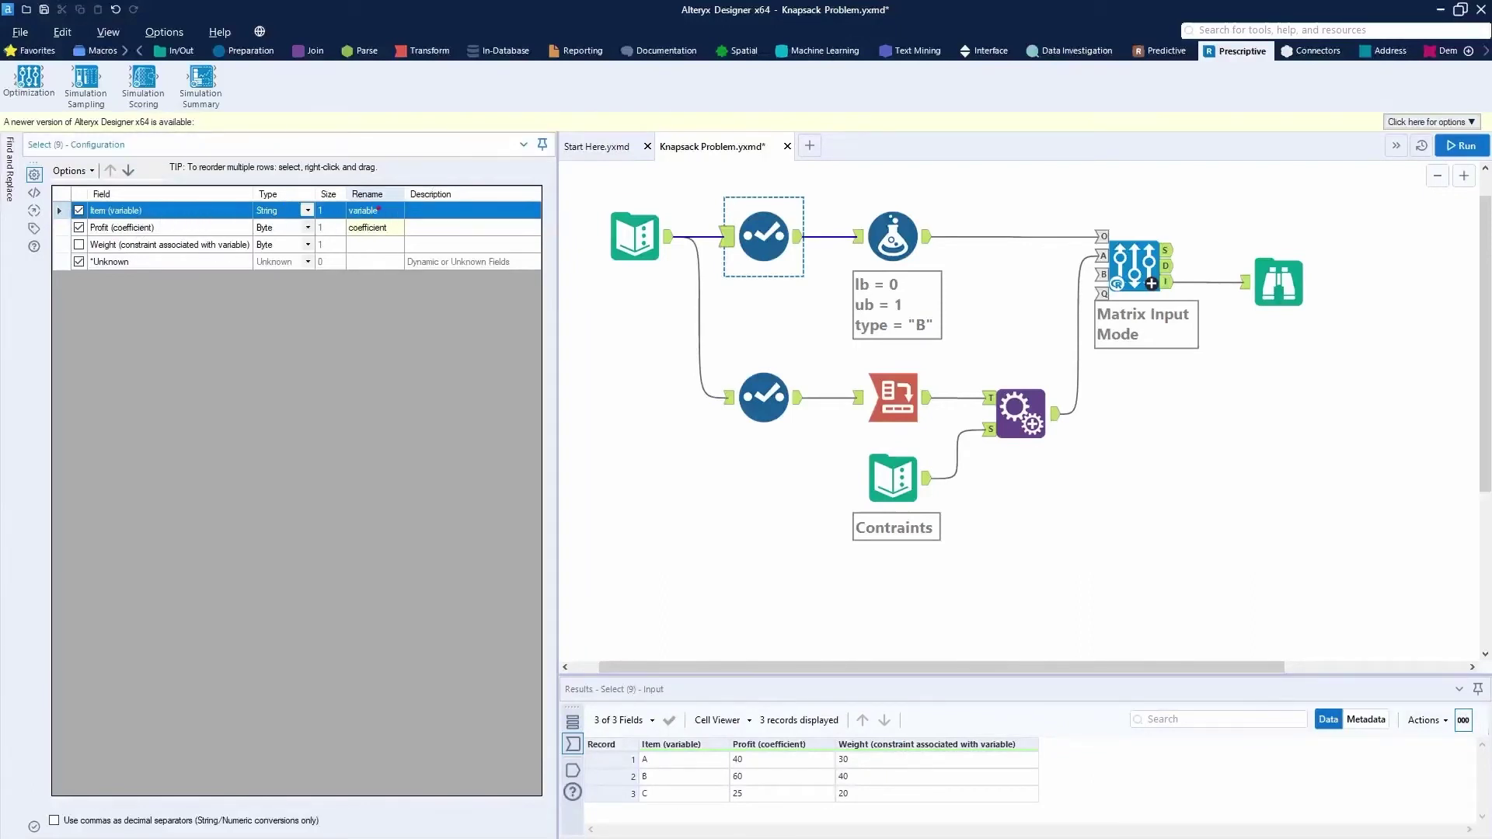
drag(379, 210, 454, 172)
drag(1085, 220, 1116, 250)
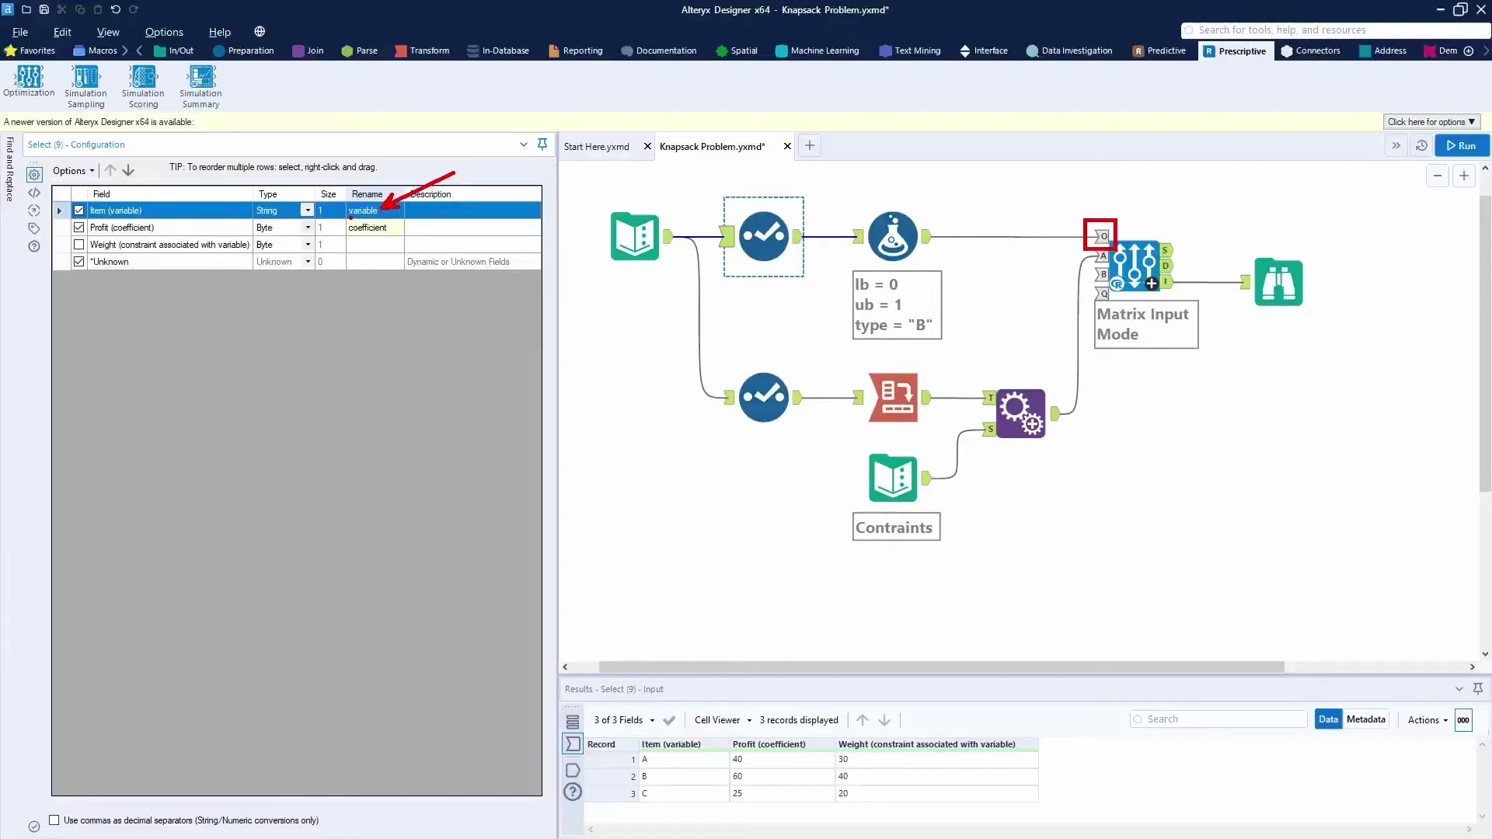
drag(344, 219, 387, 217)
drag(91, 234, 159, 231)
drag(351, 235, 392, 235)
- Note coefficient as the Max/Min value and trace the Select output to the O input
text(Max/Min)
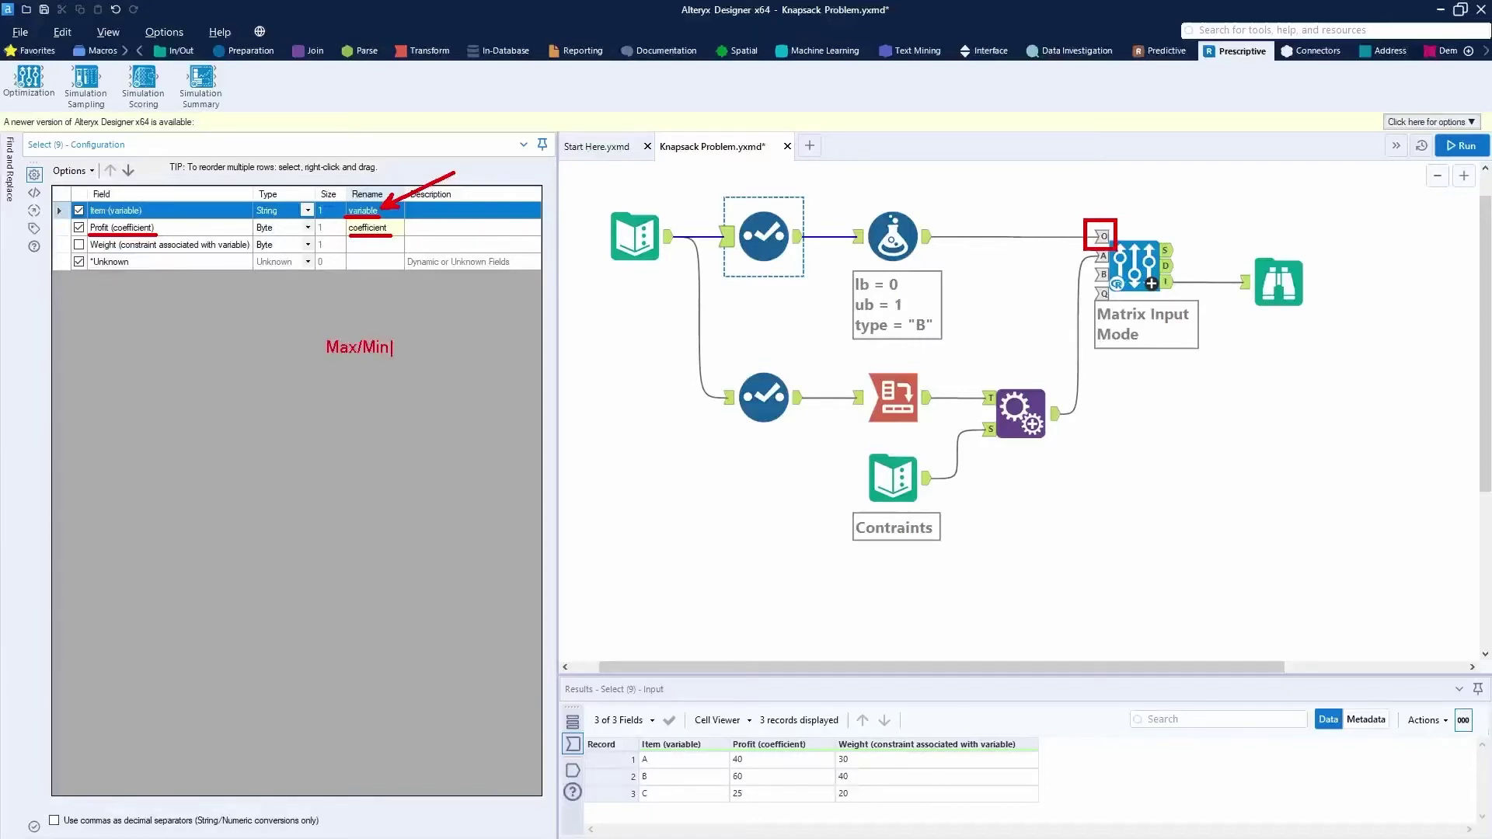
mouse_move(402, 353)
mouse_down()
mouse_move(443, 264)
mouse_move(413, 235)
mouse_move(408, 260)
mouse_up()
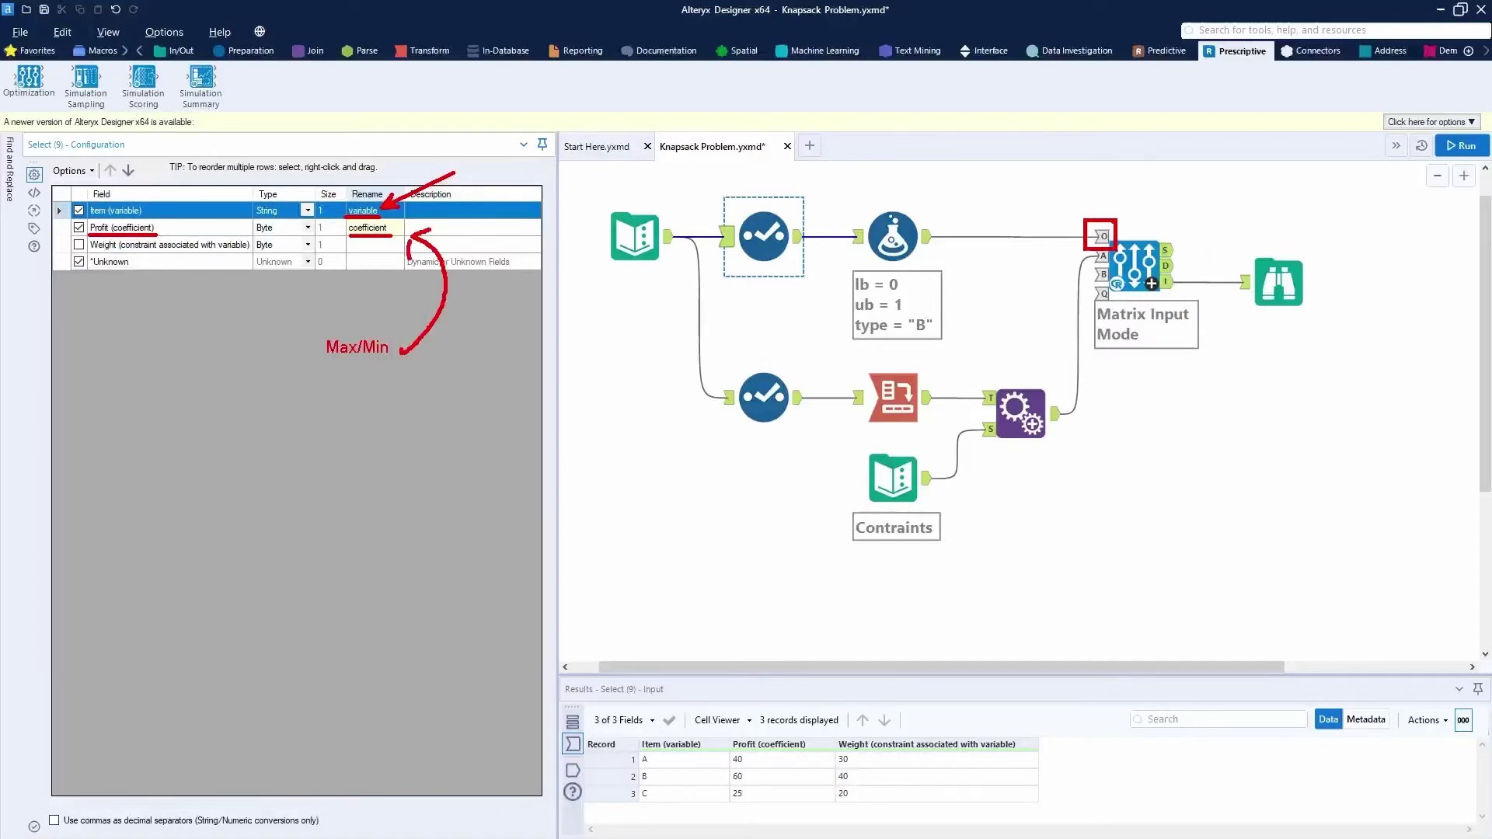
drag(1159, 171, 1115, 222)
key(Escape)
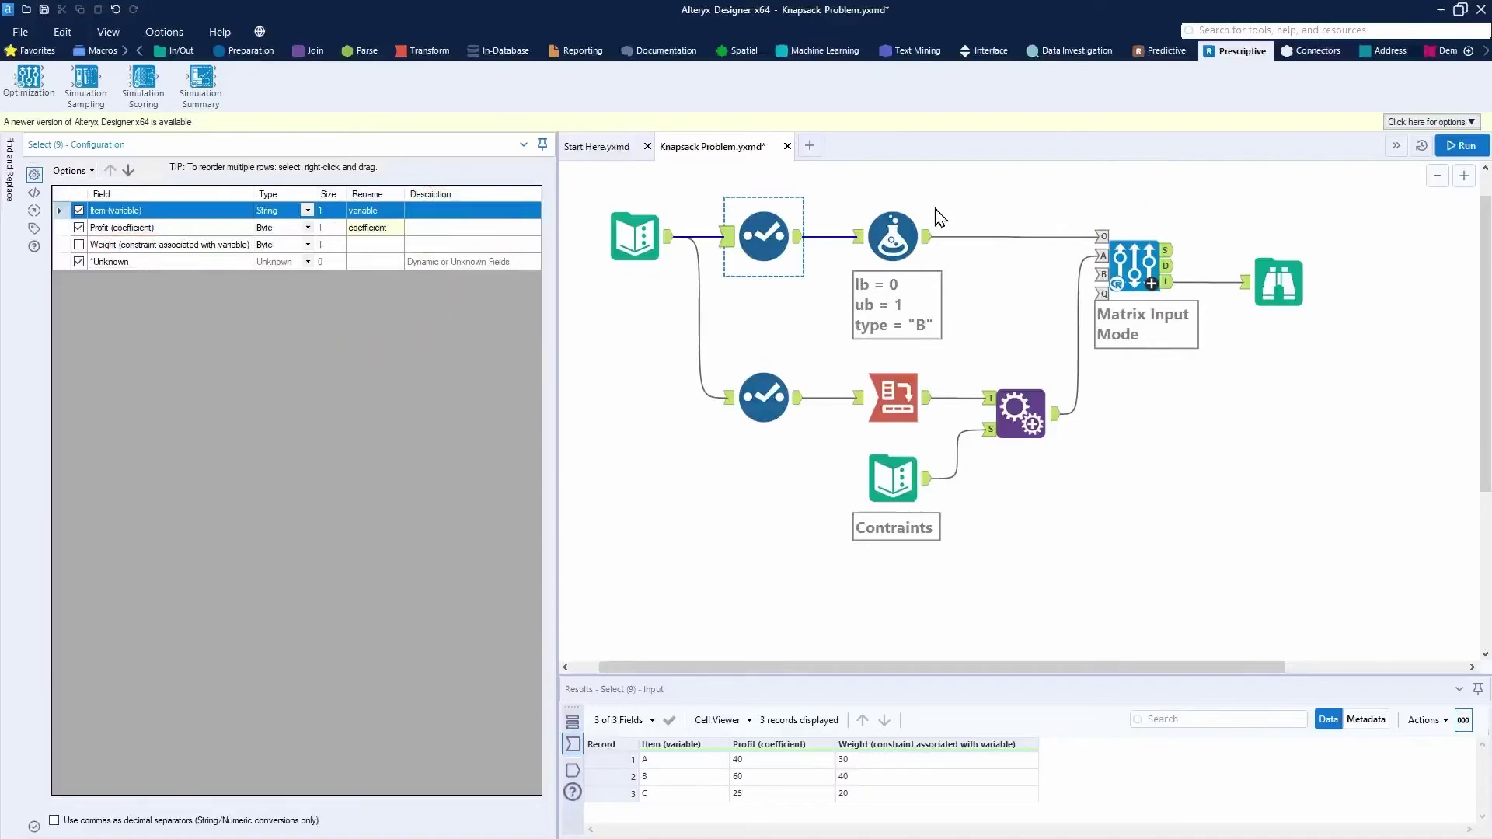
click(798, 243)
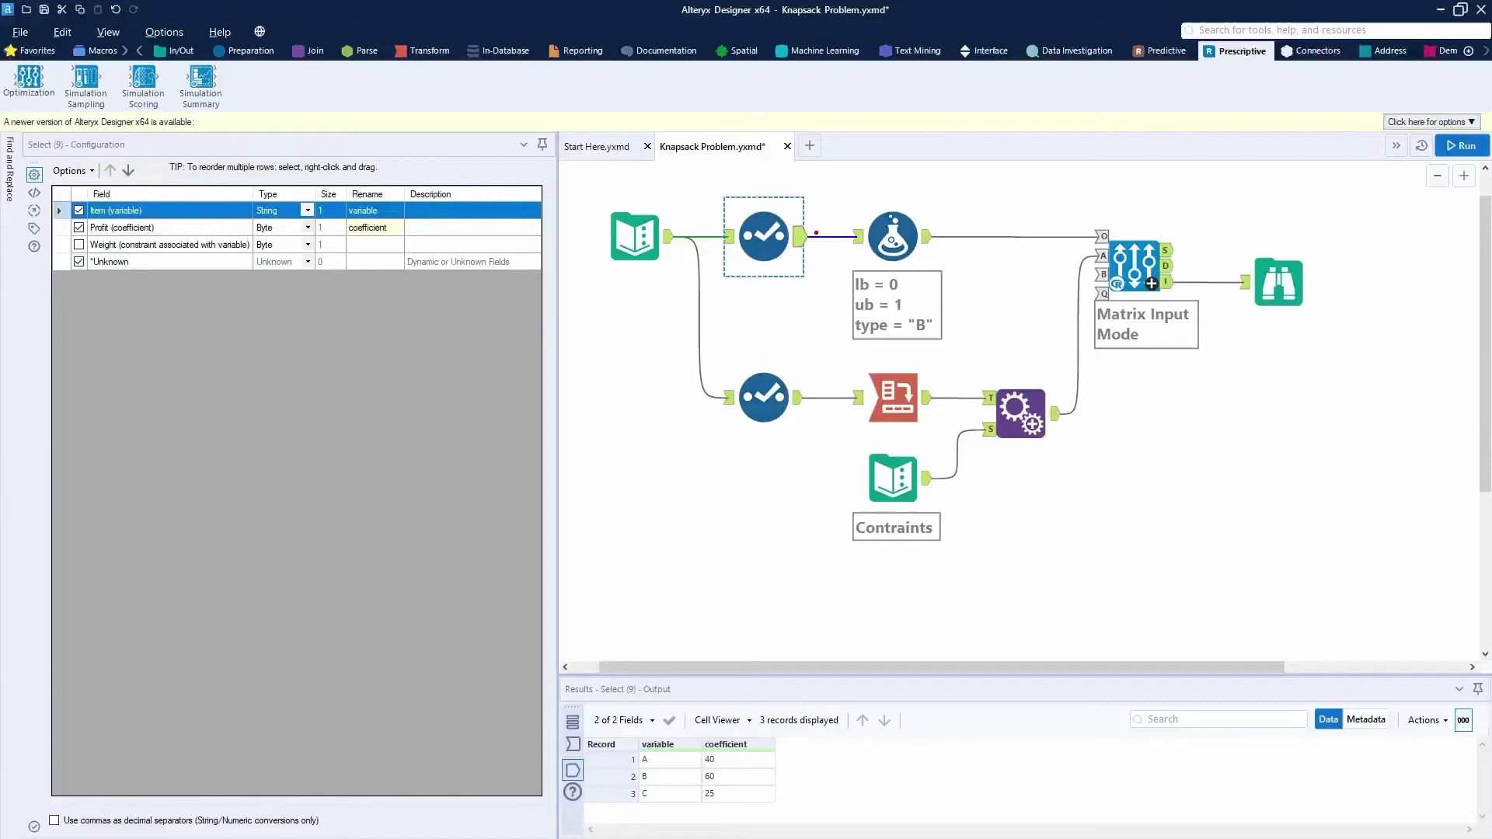
mouse_move(808, 231)
mouse_down()
mouse_move(853, 178)
mouse_move(979, 177)
mouse_move(1008, 204)
mouse_move(1104, 225)
mouse_up()
key(Escape)
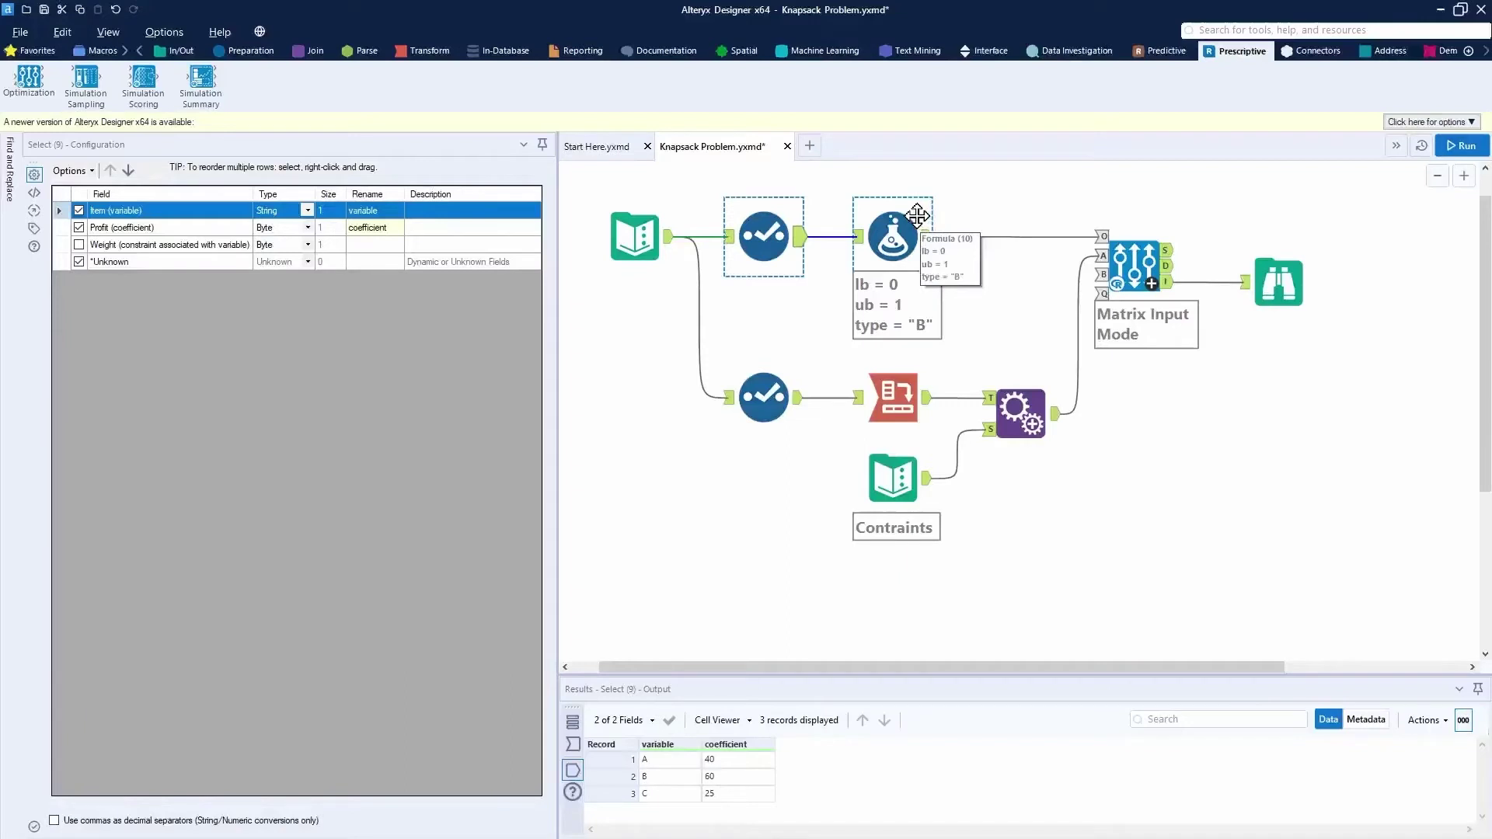
- Open the Formula step and expand its lb 0, ub 1 and type B expressions
click(892, 232)
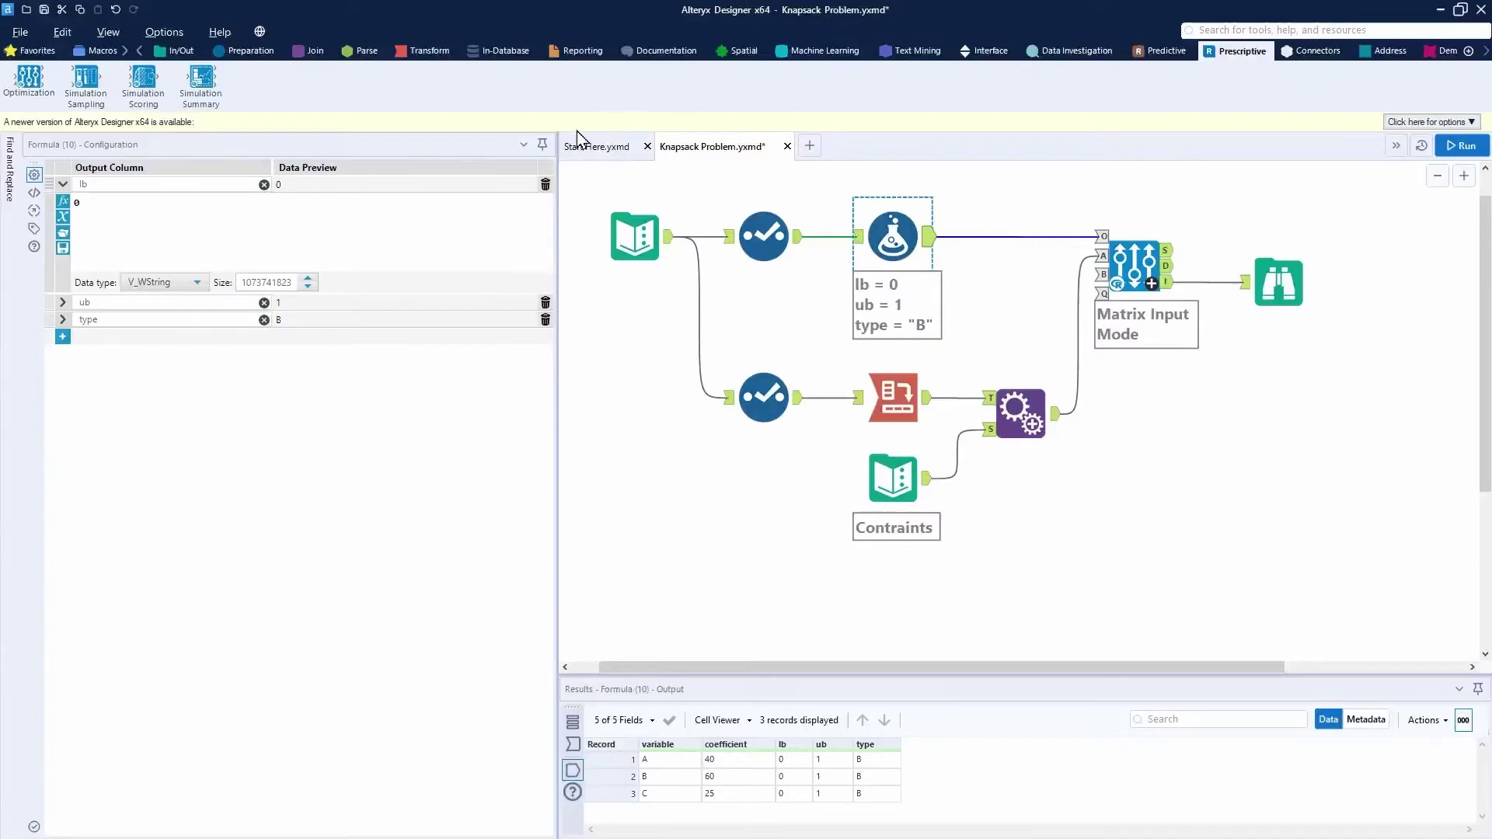
click(62, 185)
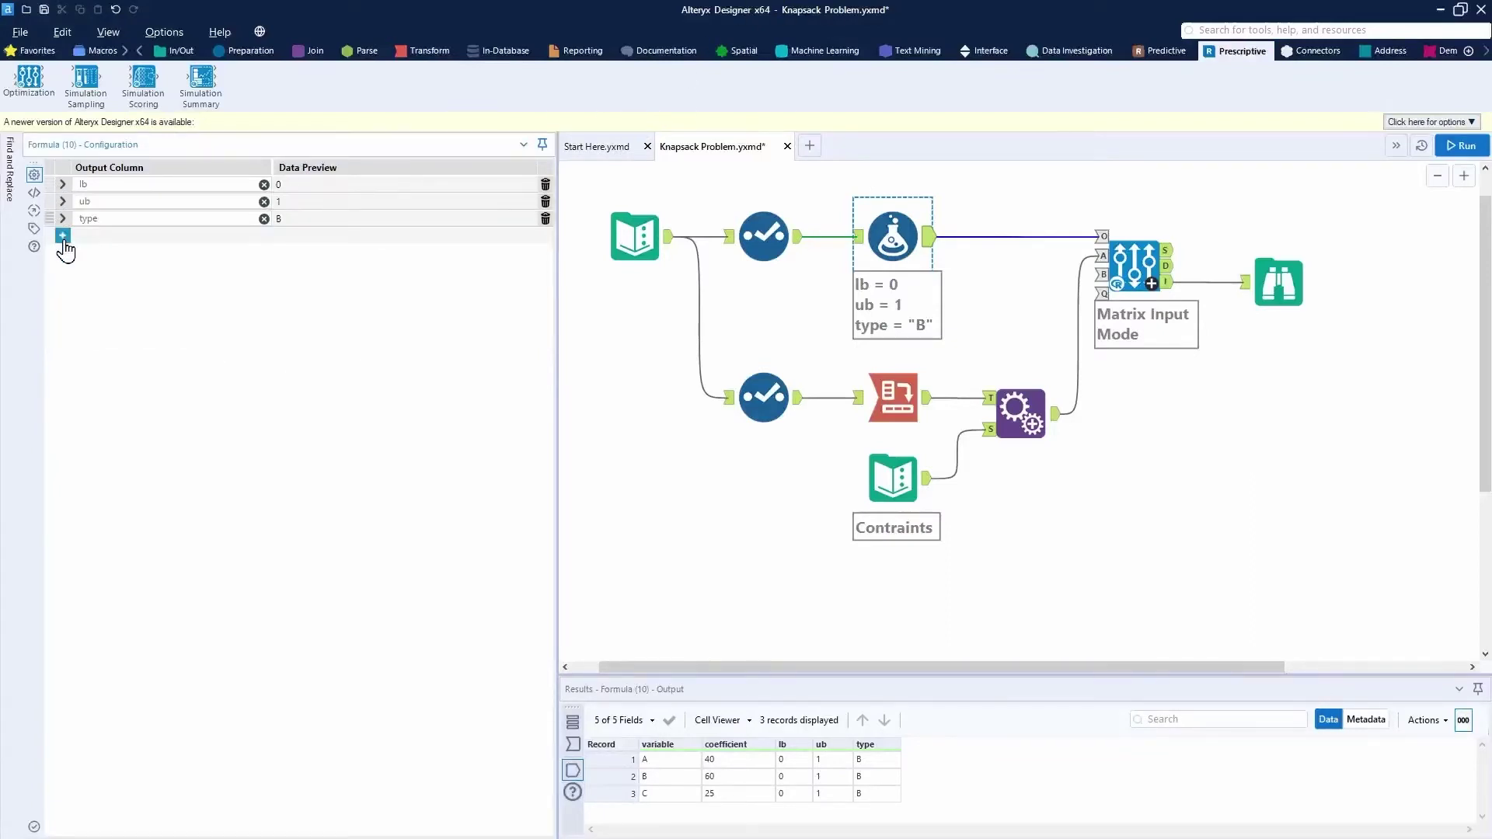
click(64, 185)
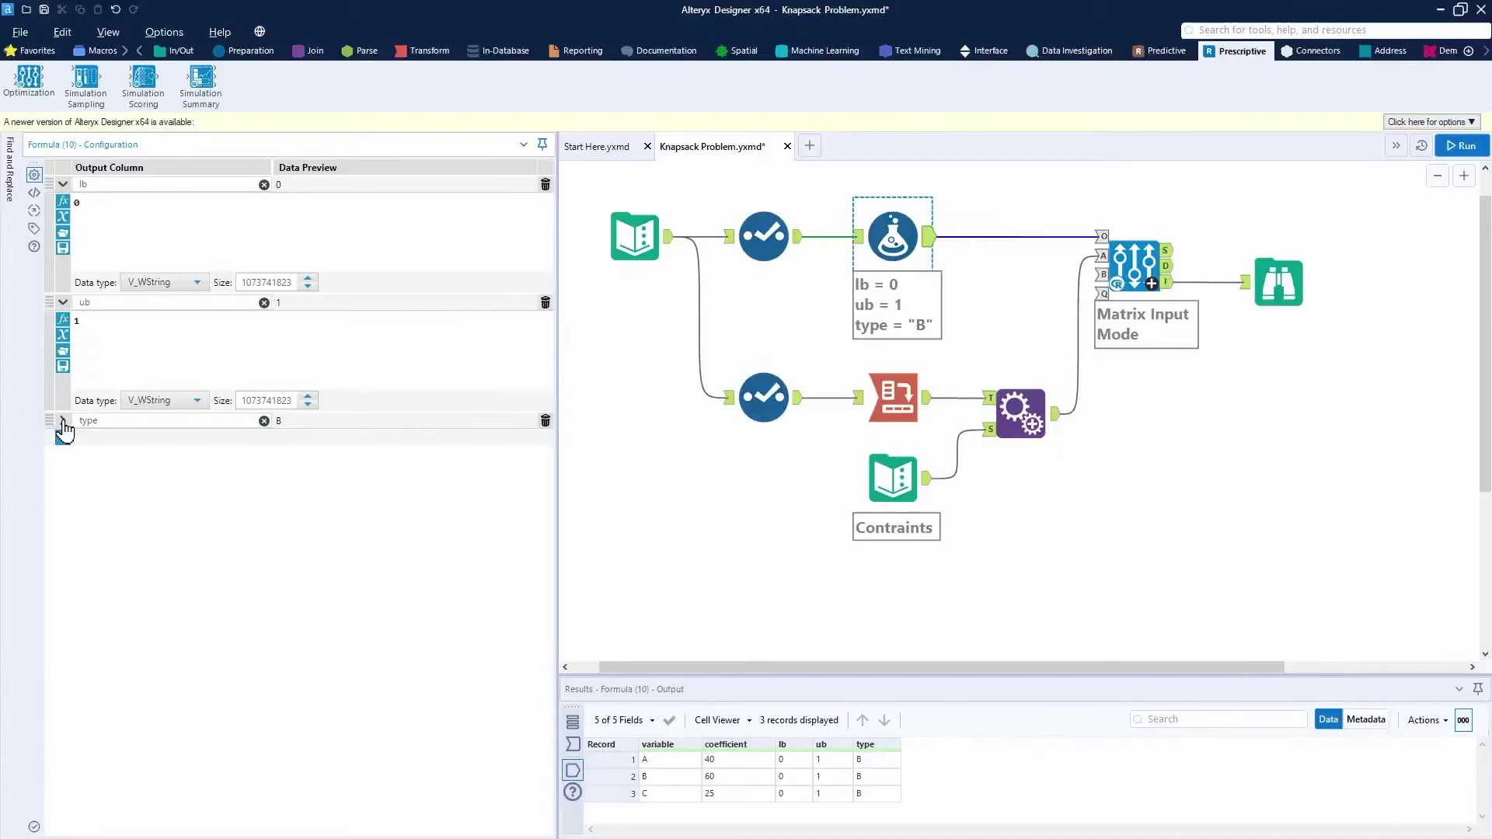
click(63, 423)
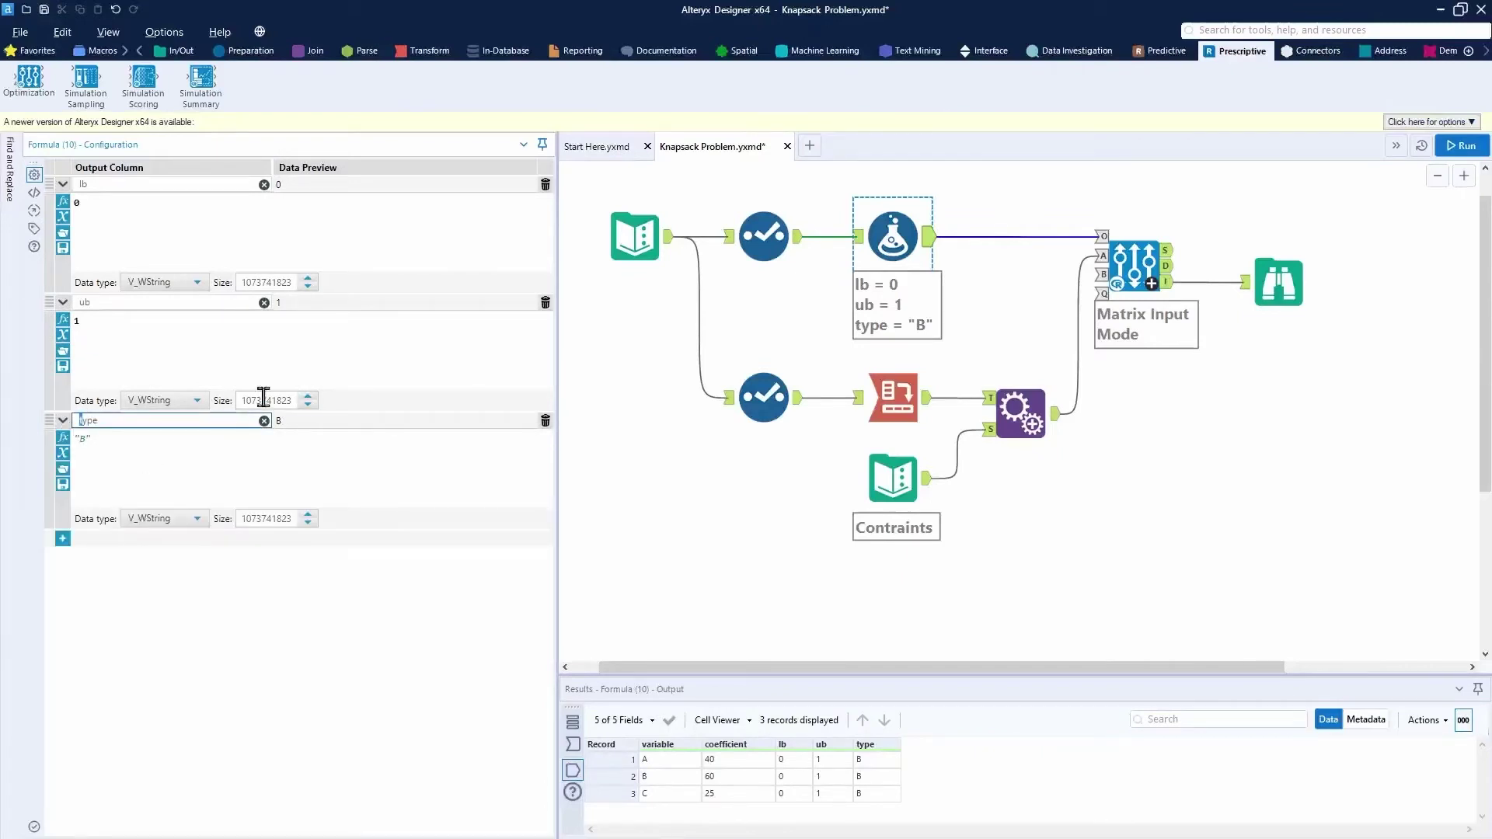
double_click(145, 190)
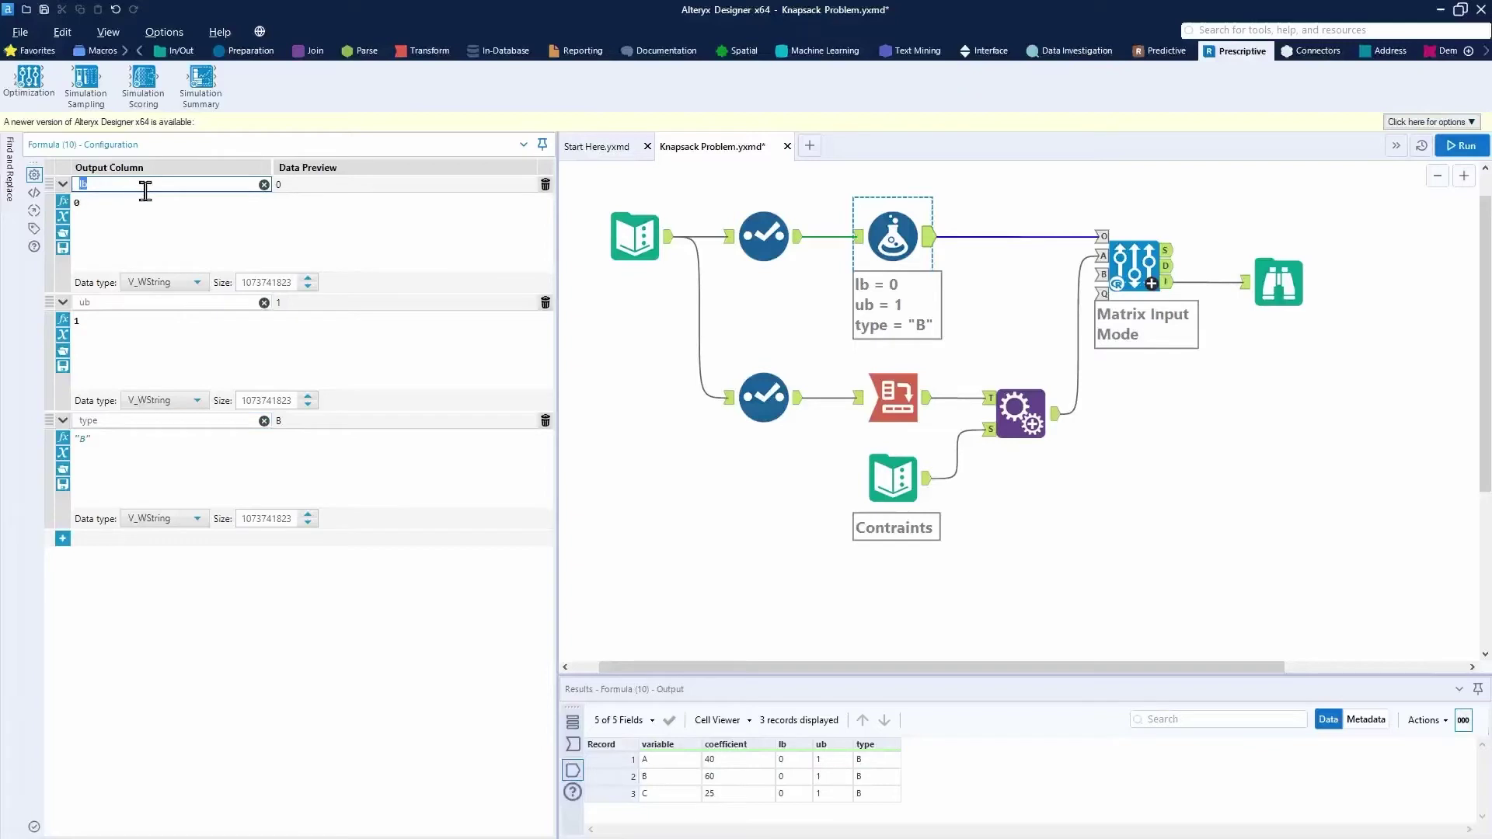
double_click(118, 301)
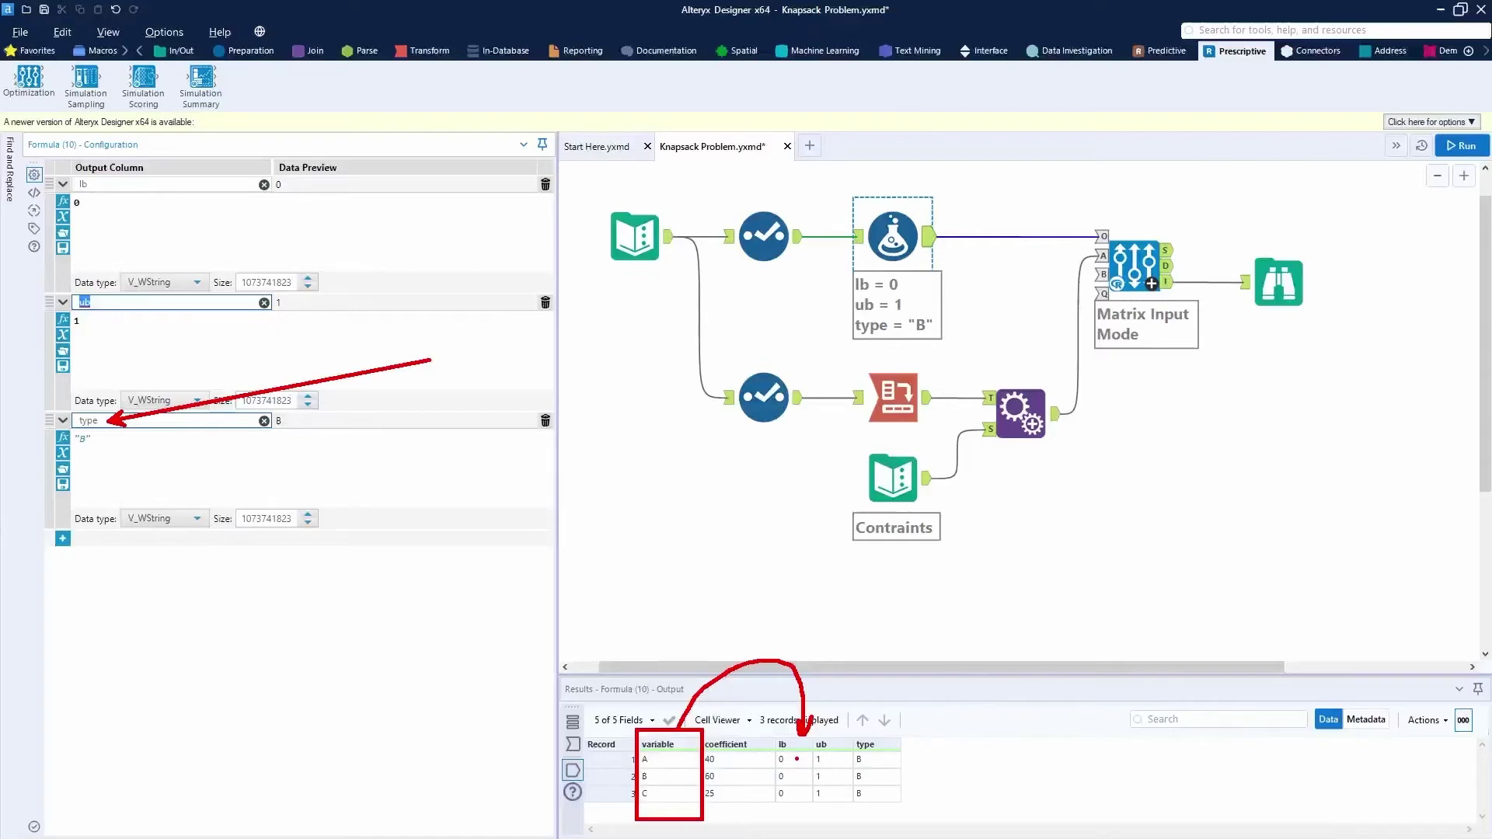
- Point out item A's coefficient 40 and ub 1, then show the data at the O input
click(797, 776)
click(824, 760)
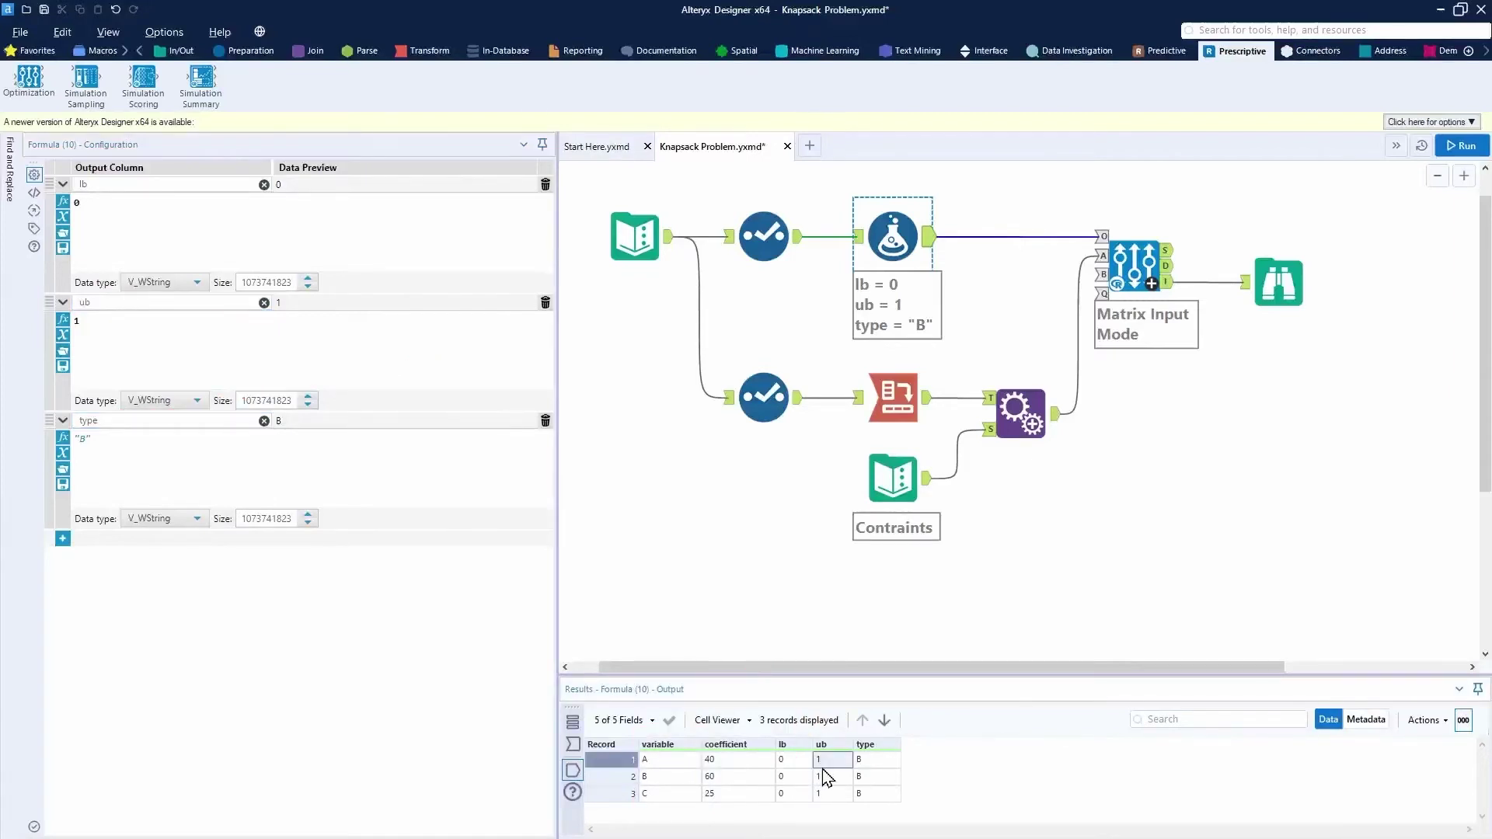
click(753, 763)
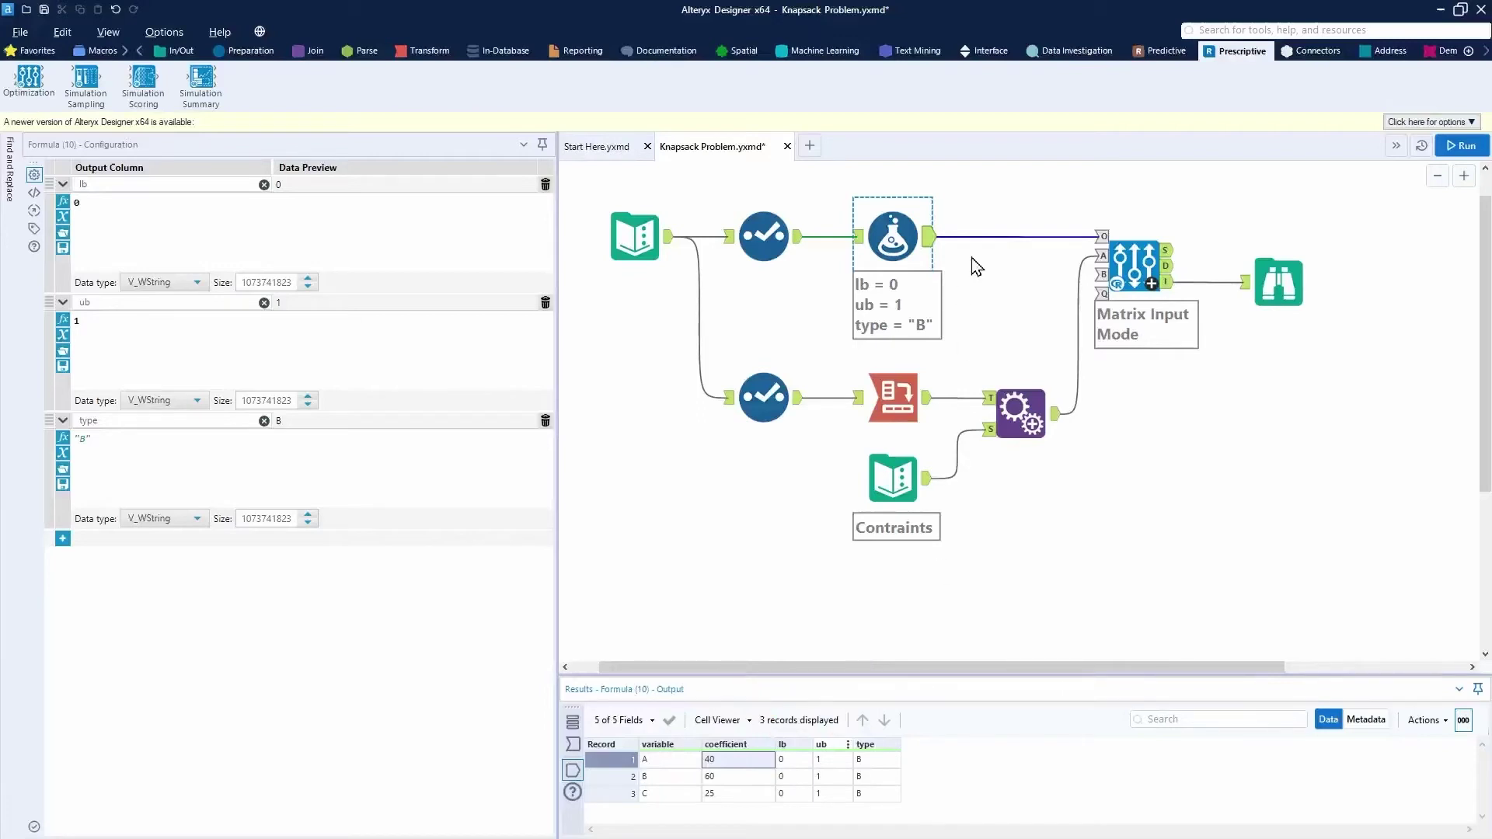
click(1100, 236)
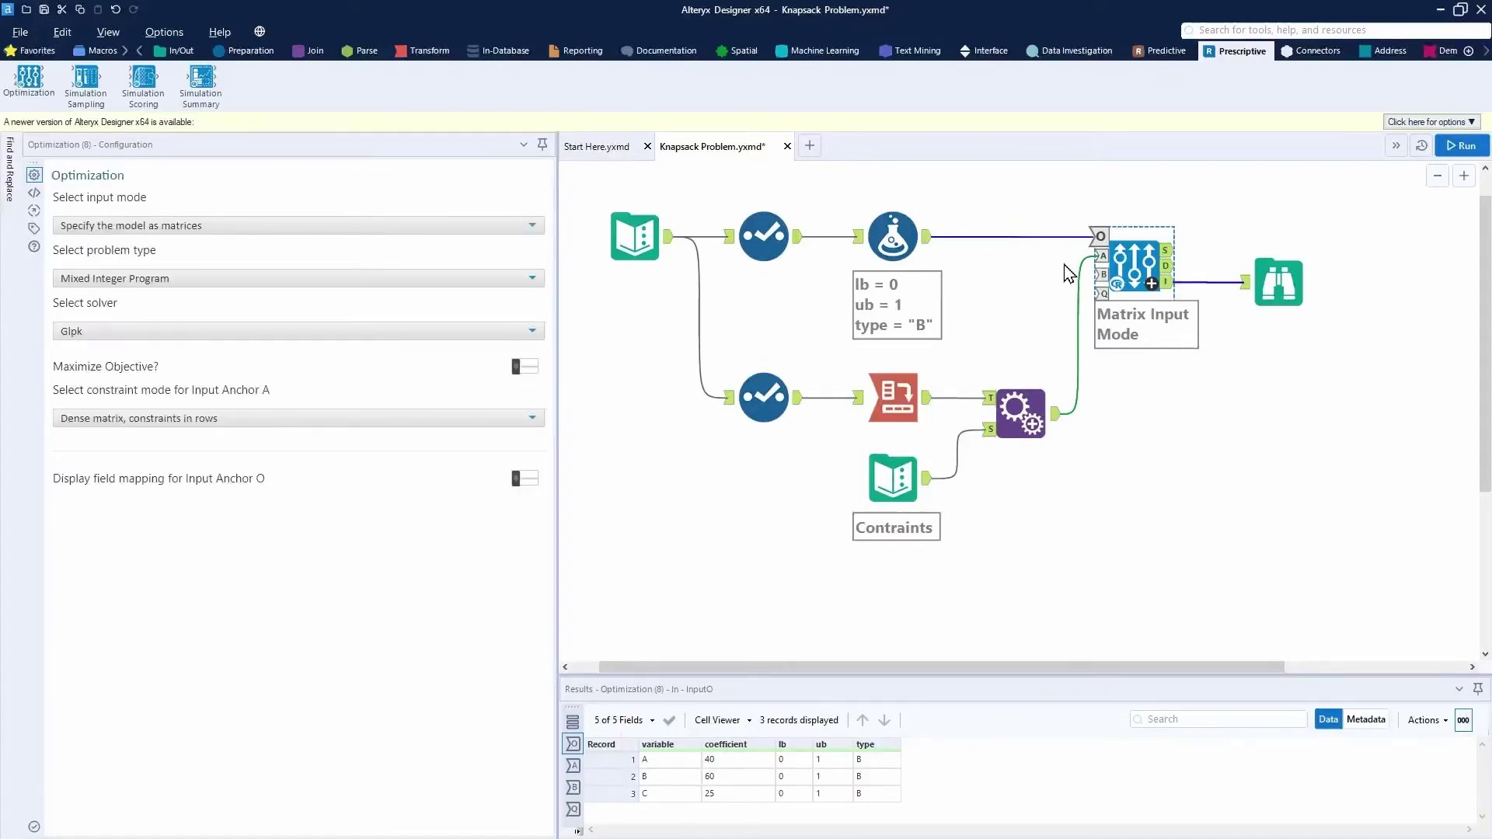
- Compare the O input items with the A input constraint: weights 30, 40, 20, <= 50
click(1109, 263)
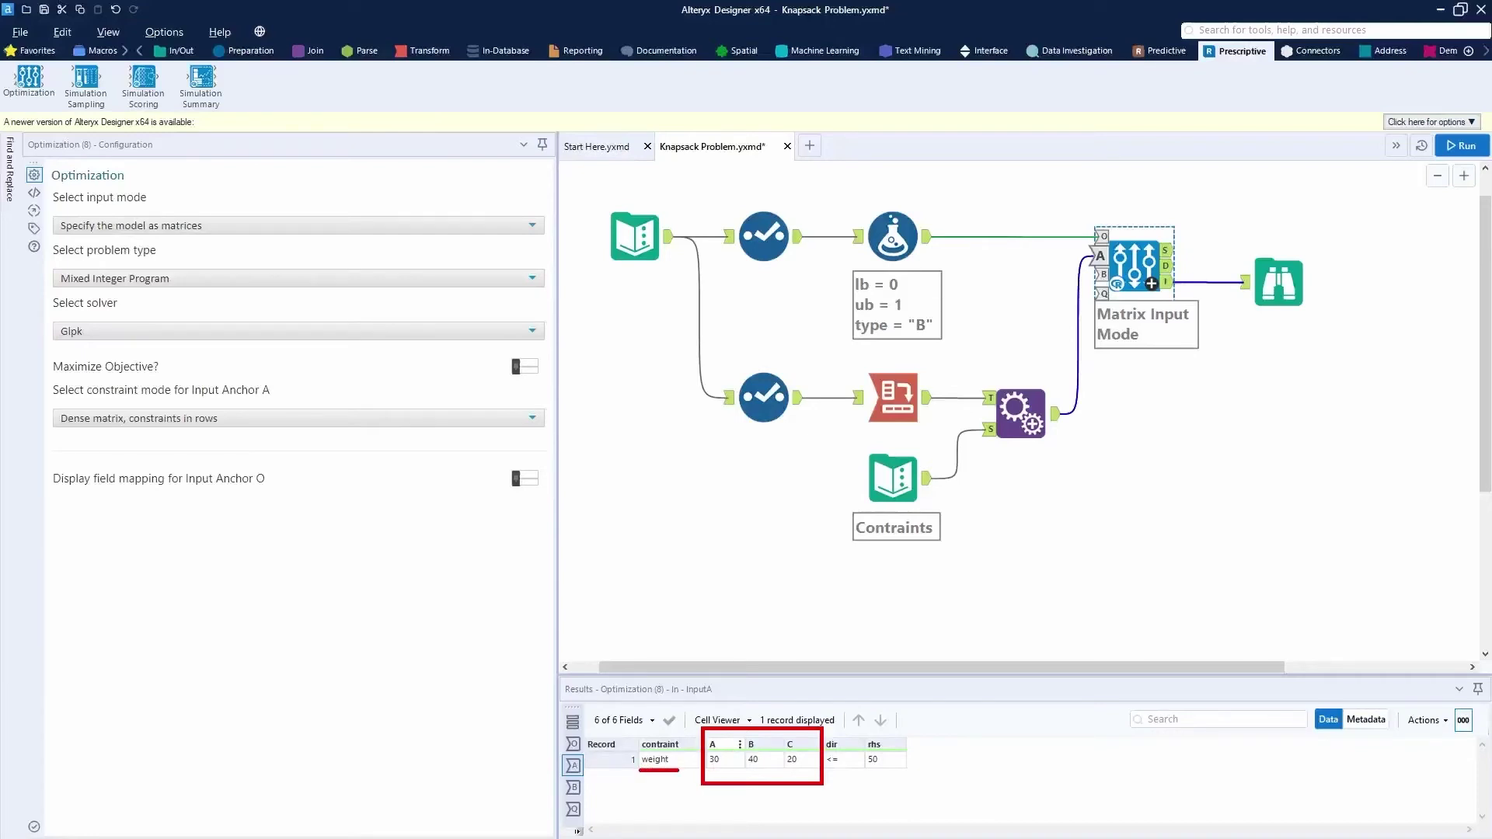
click(1100, 236)
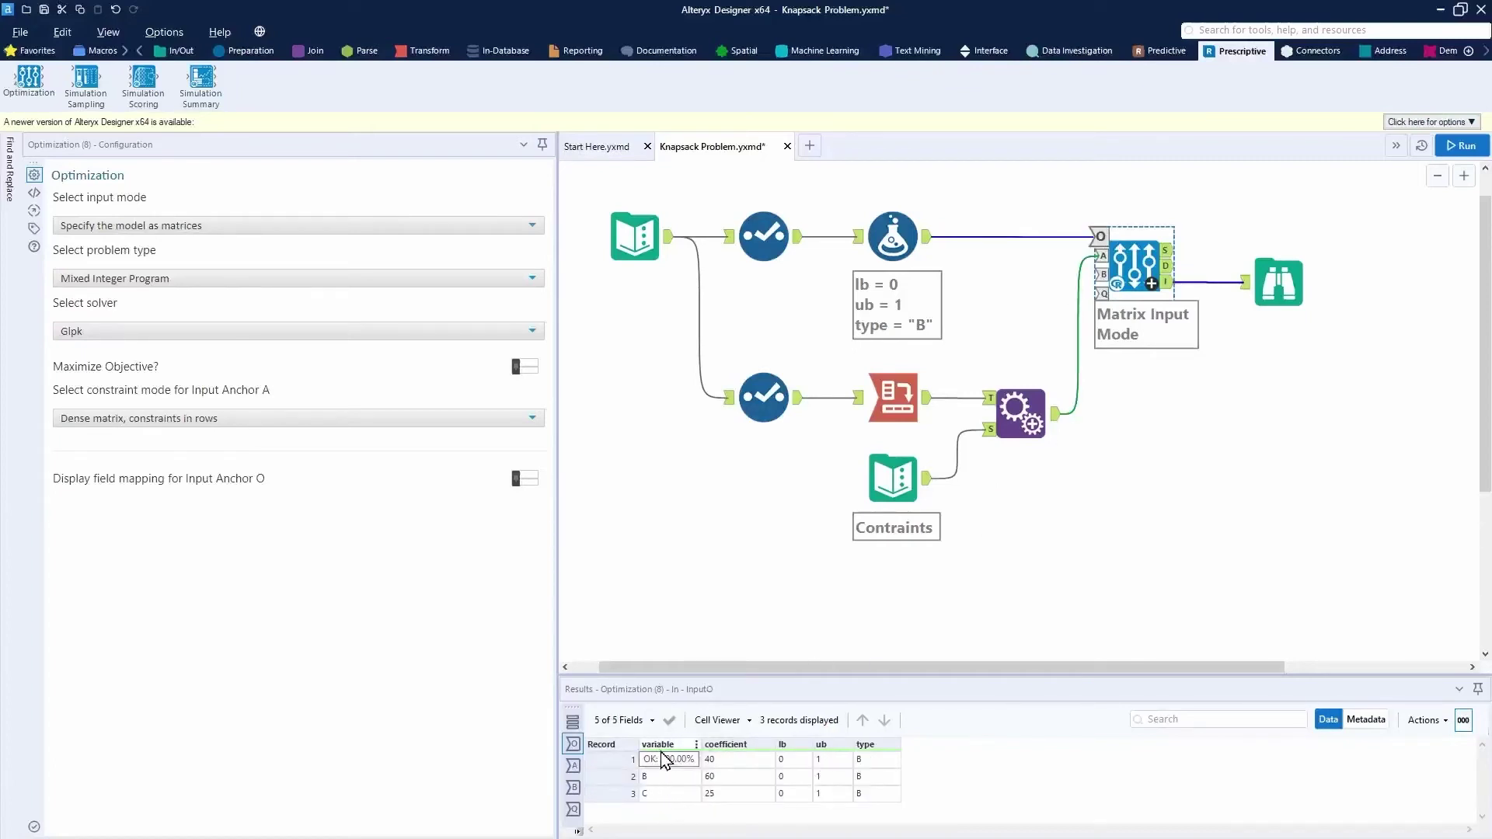
drag(664, 760, 666, 795)
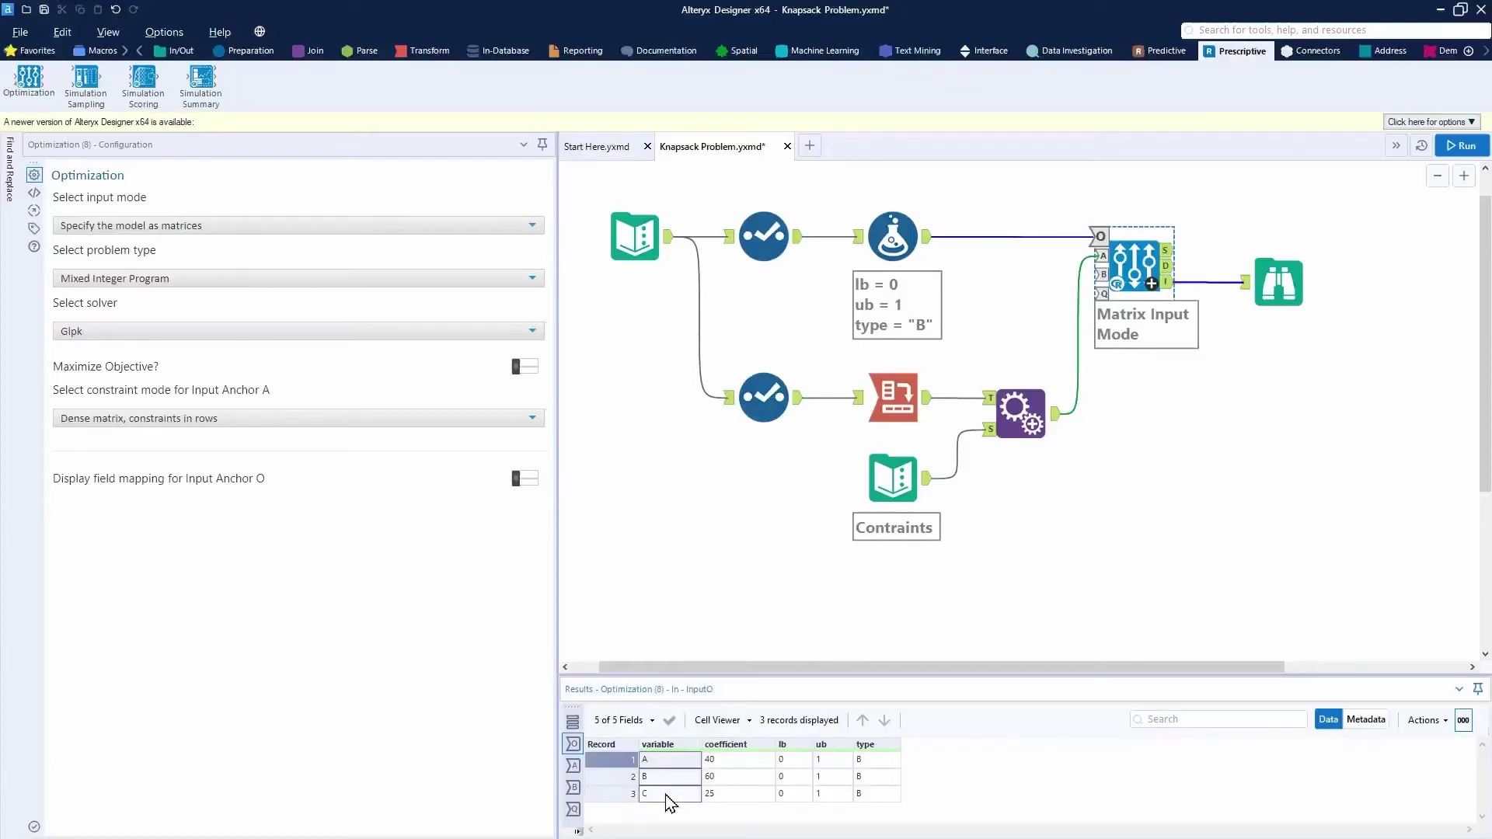
click(1100, 256)
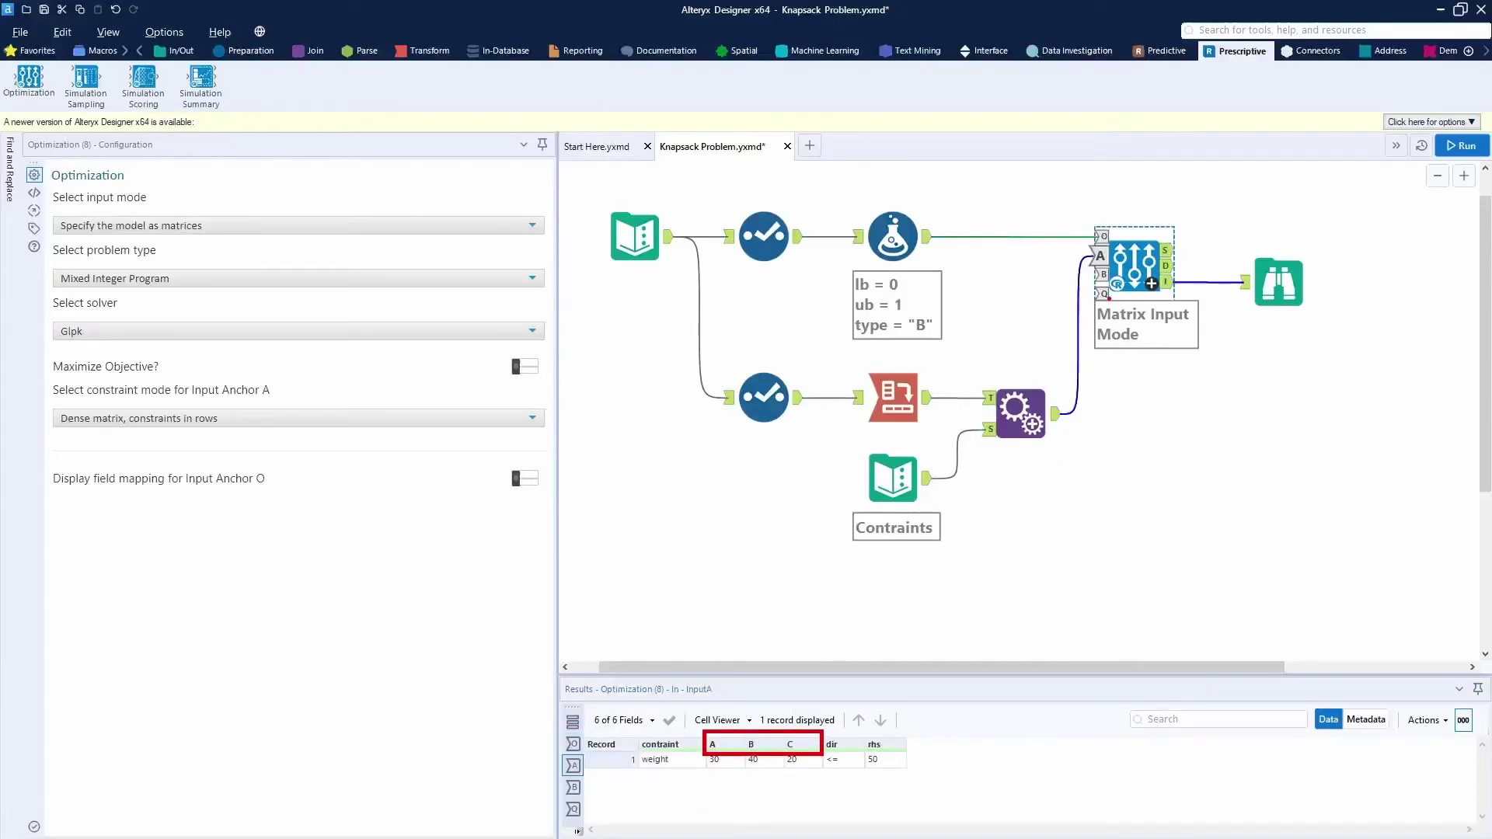
click(1100, 236)
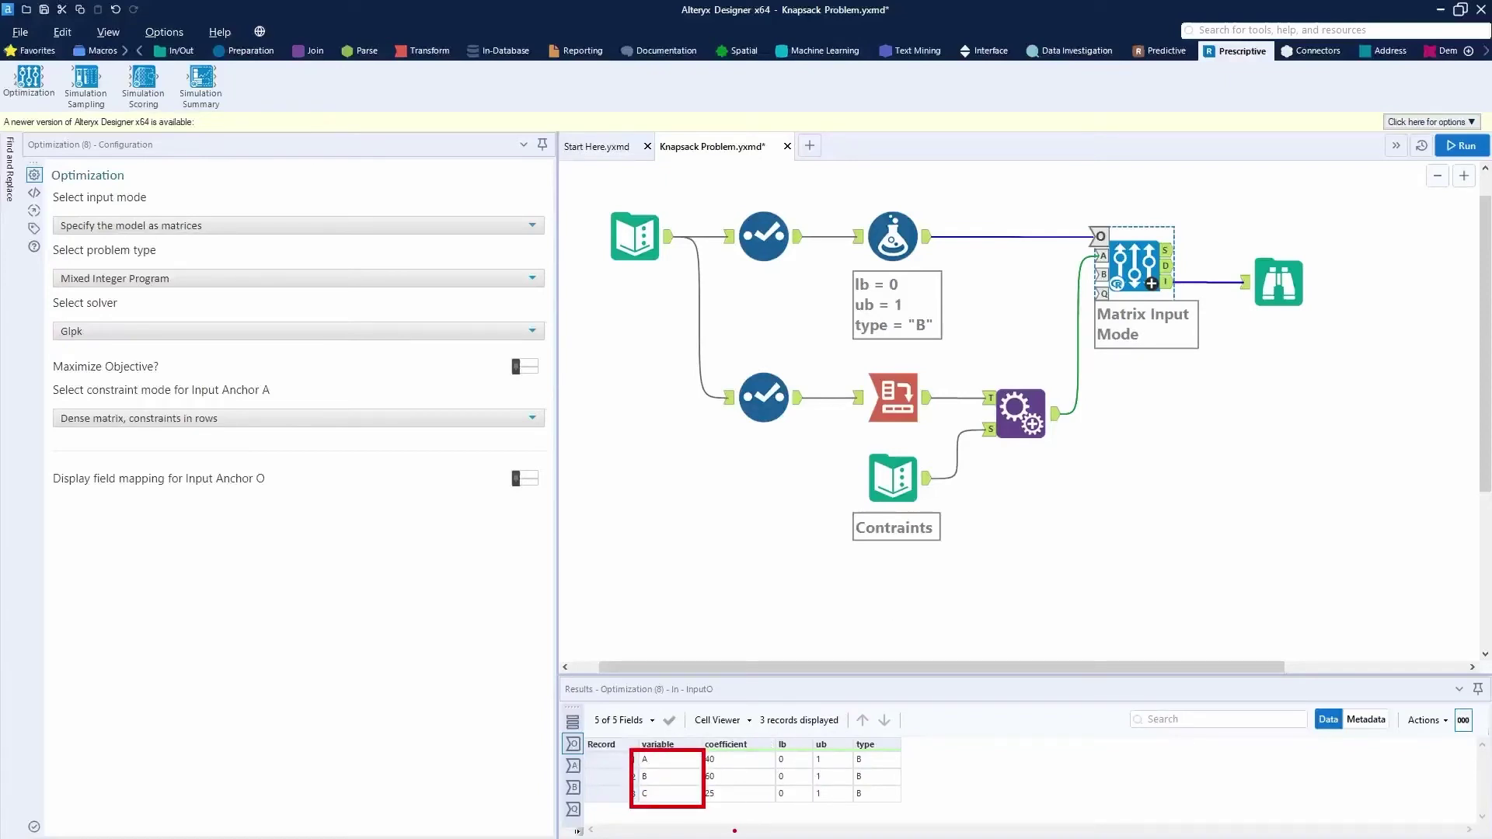
click(1100, 255)
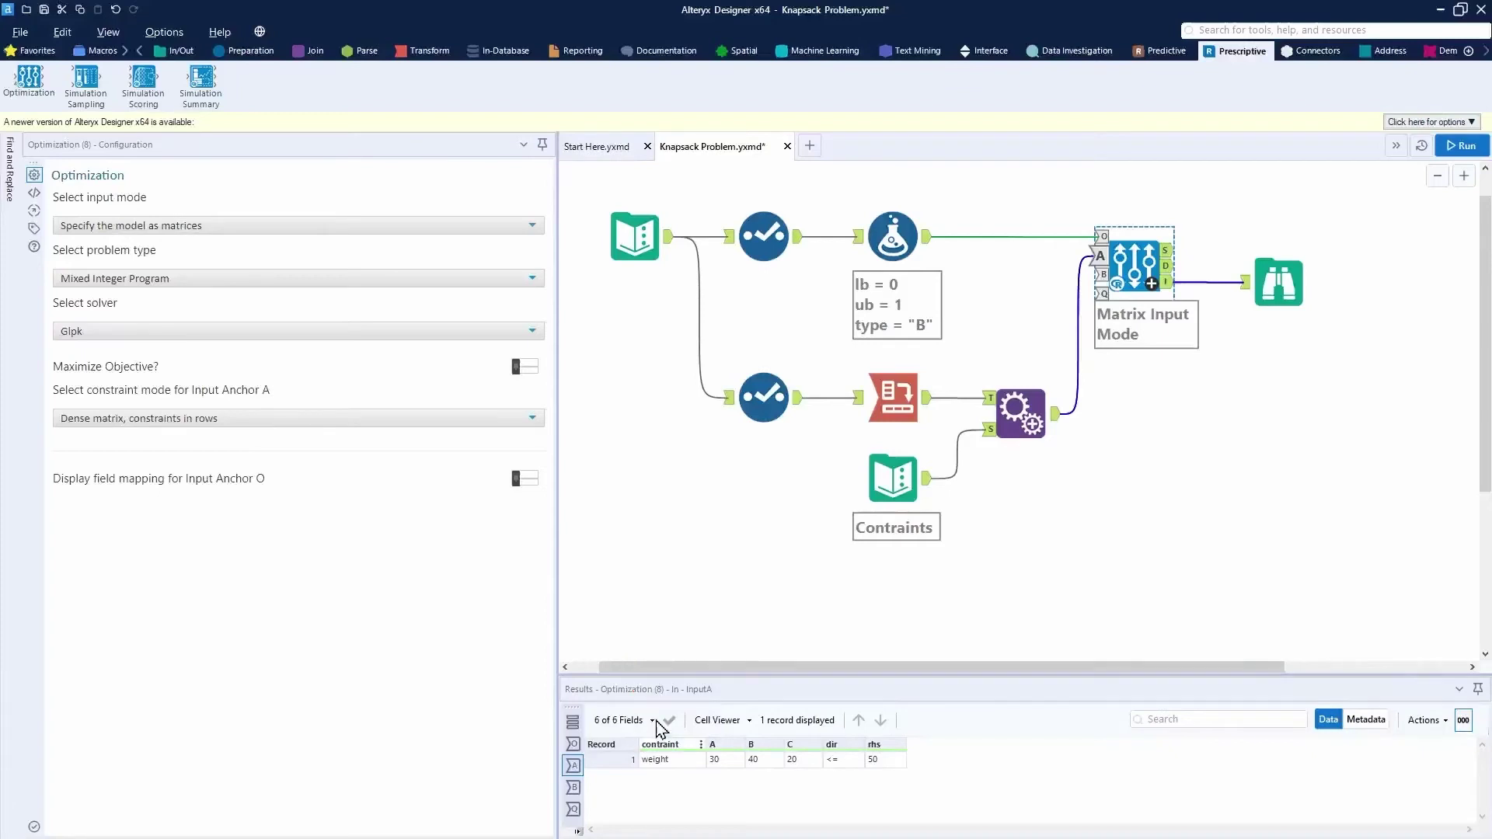
click(643, 750)
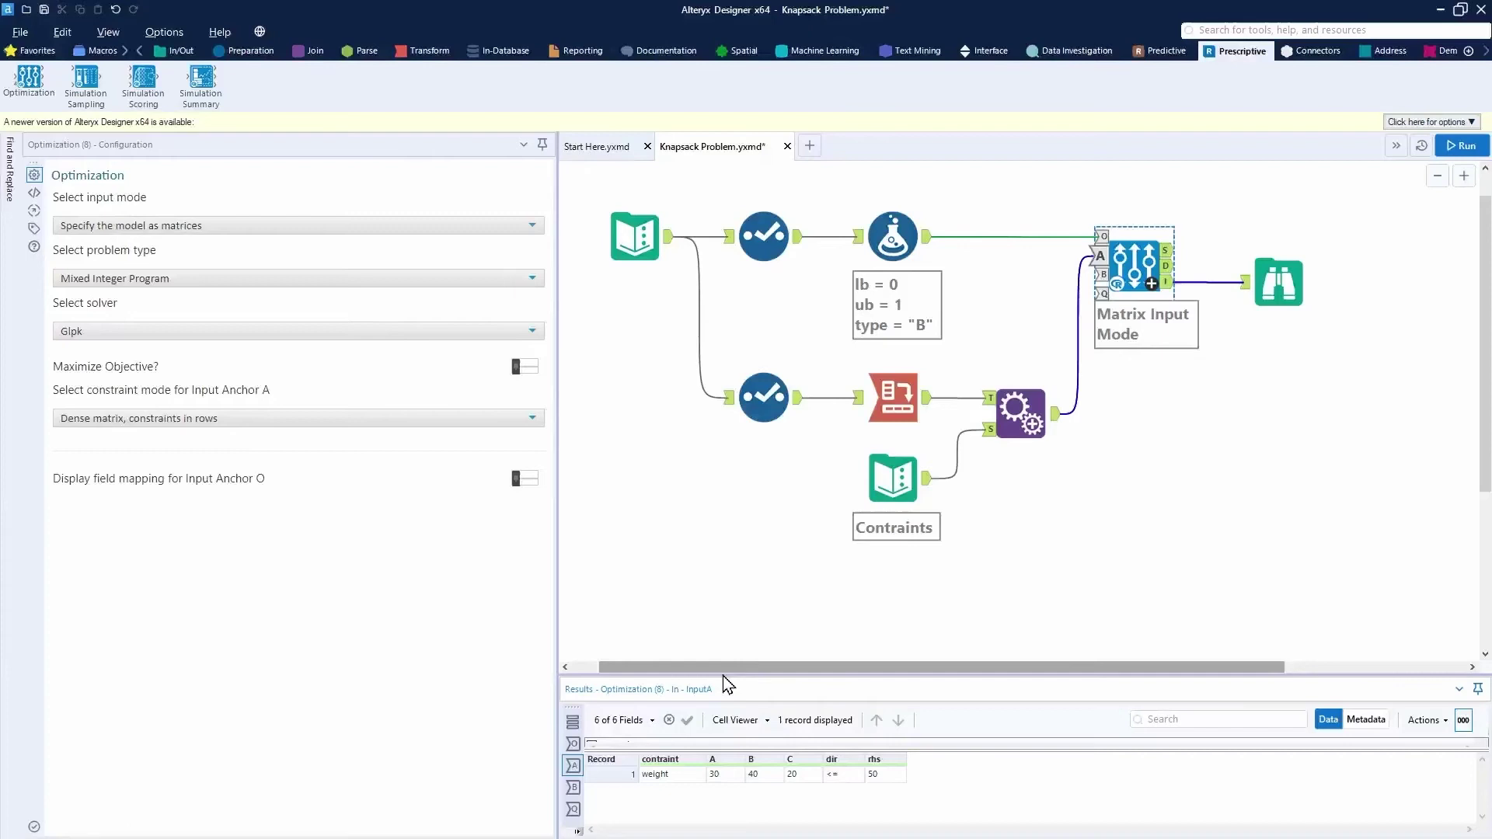
- Enlarge the Results pane and toggle the contraint field off and back on
drag(722, 674, 739, 583)
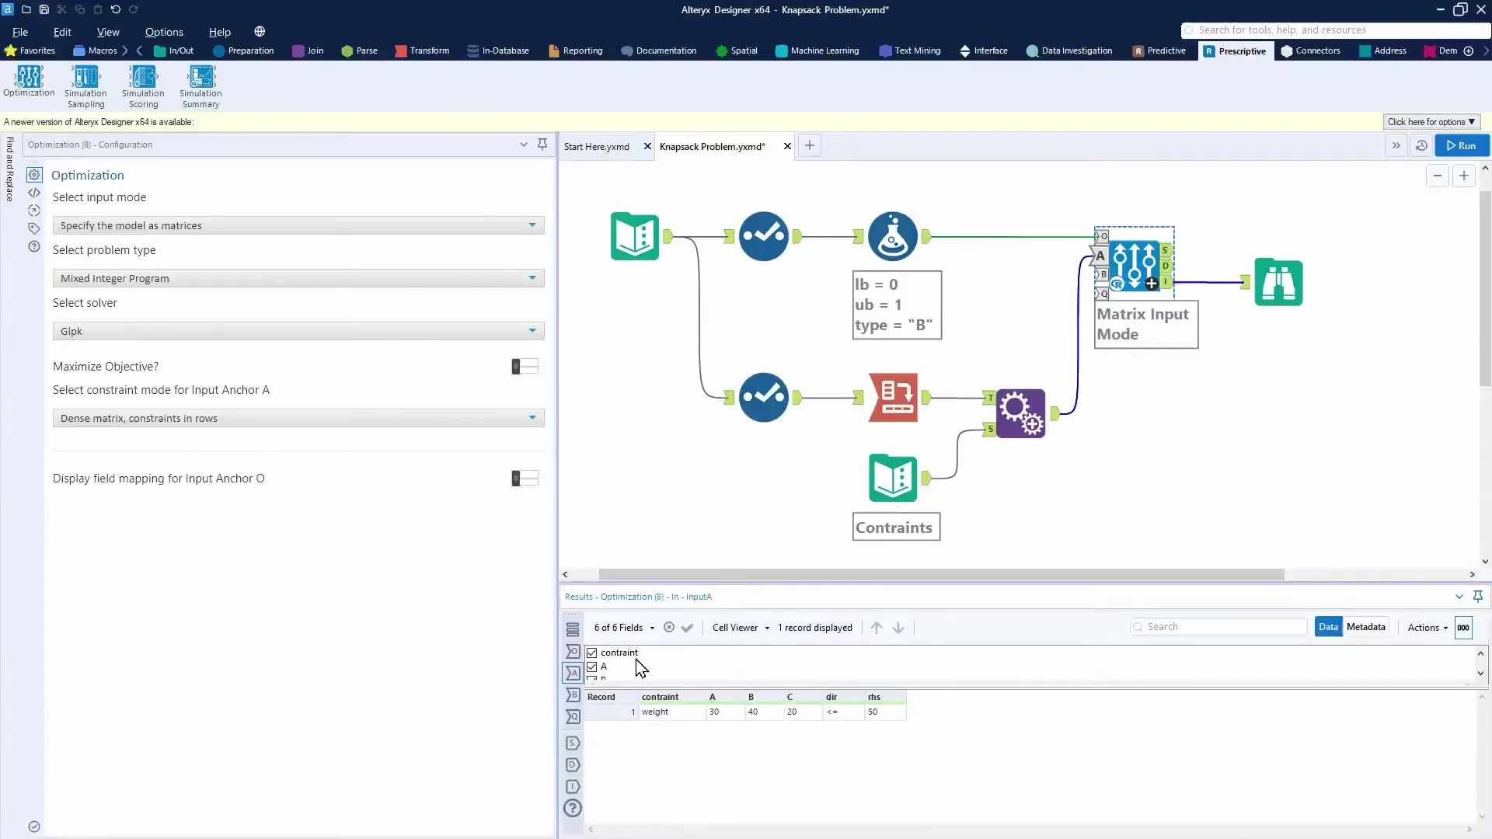
click(592, 653)
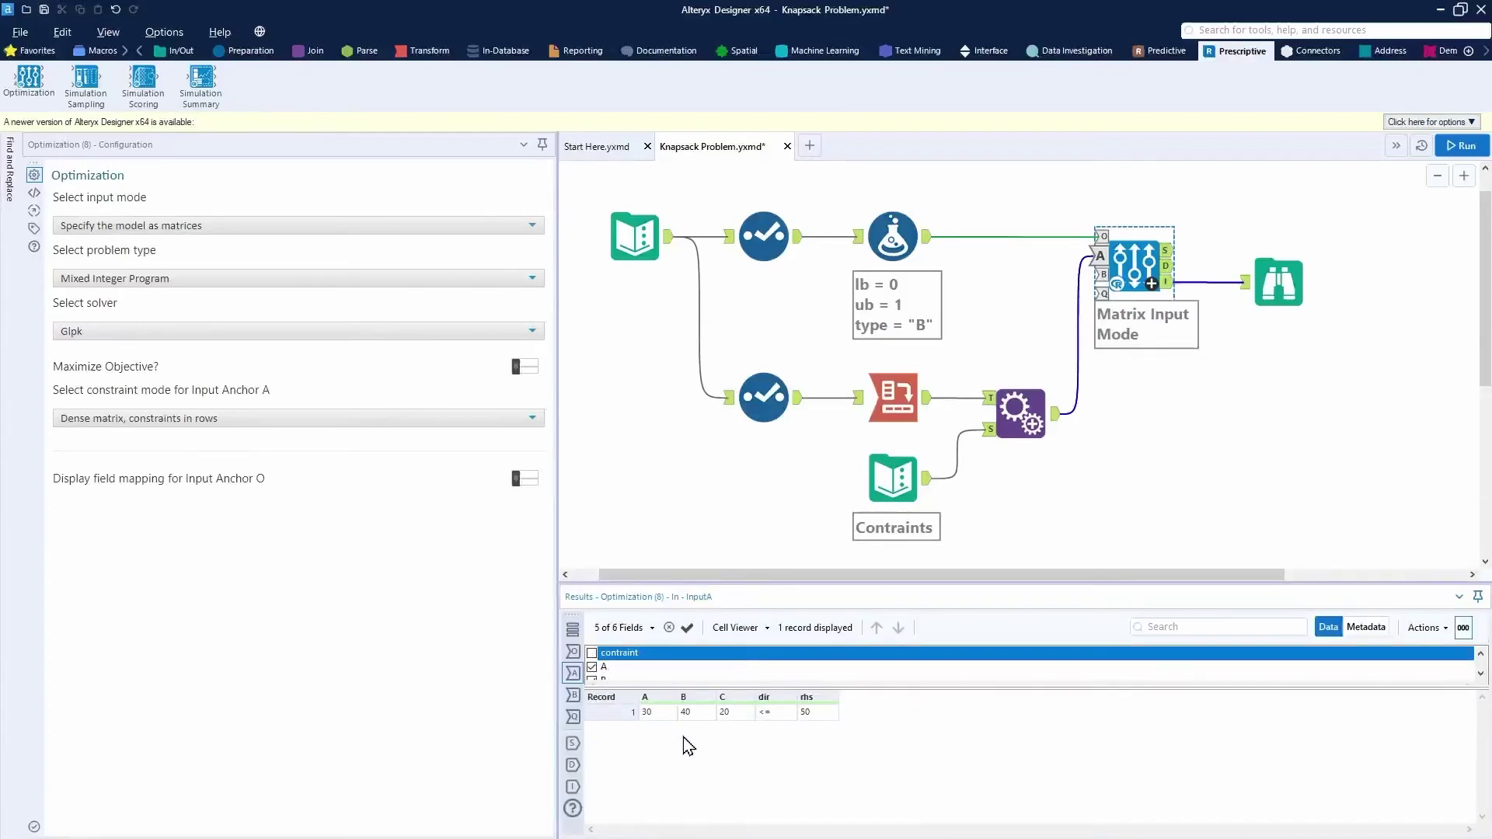
click(592, 654)
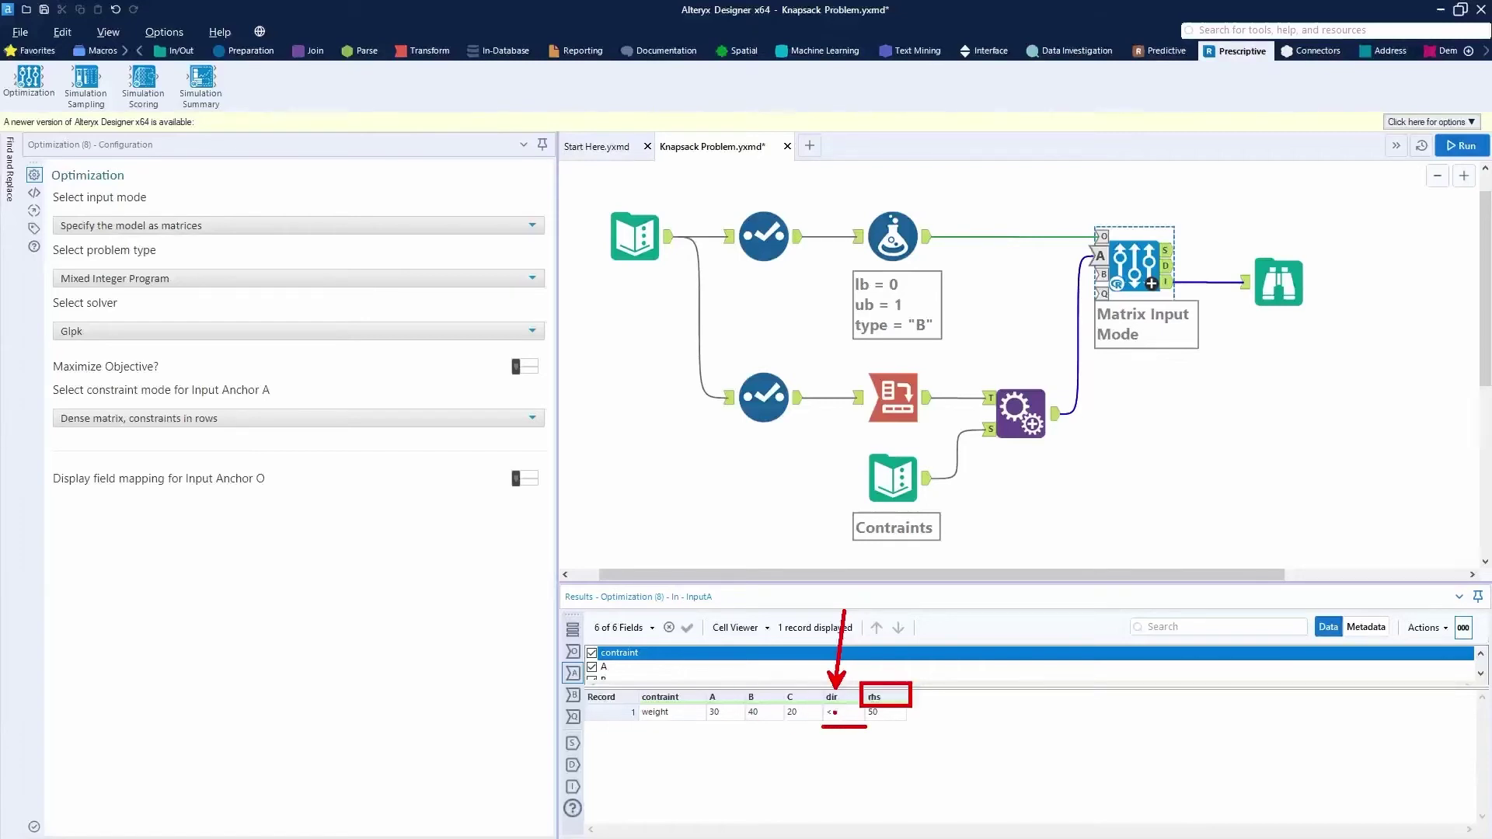
- Annotate the optimizer tool, item B's weight column and the <= 50 weight limit
key(e)
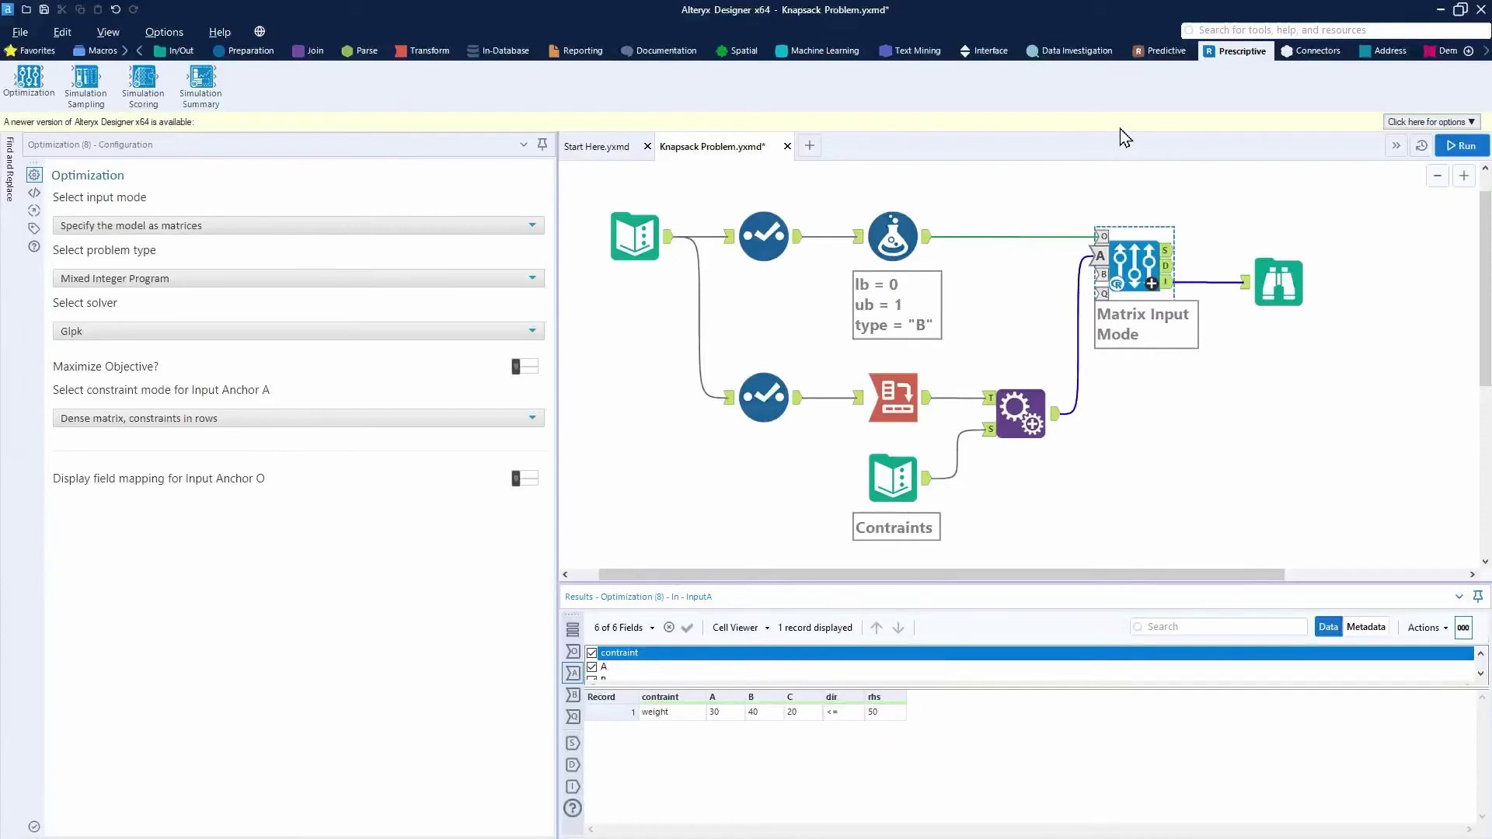
drag(1155, 231, 1204, 161)
mouse_move(732, 691)
mouse_down()
mouse_move(753, 665)
mouse_move(757, 691)
mouse_move(761, 670)
mouse_move(782, 688)
mouse_up()
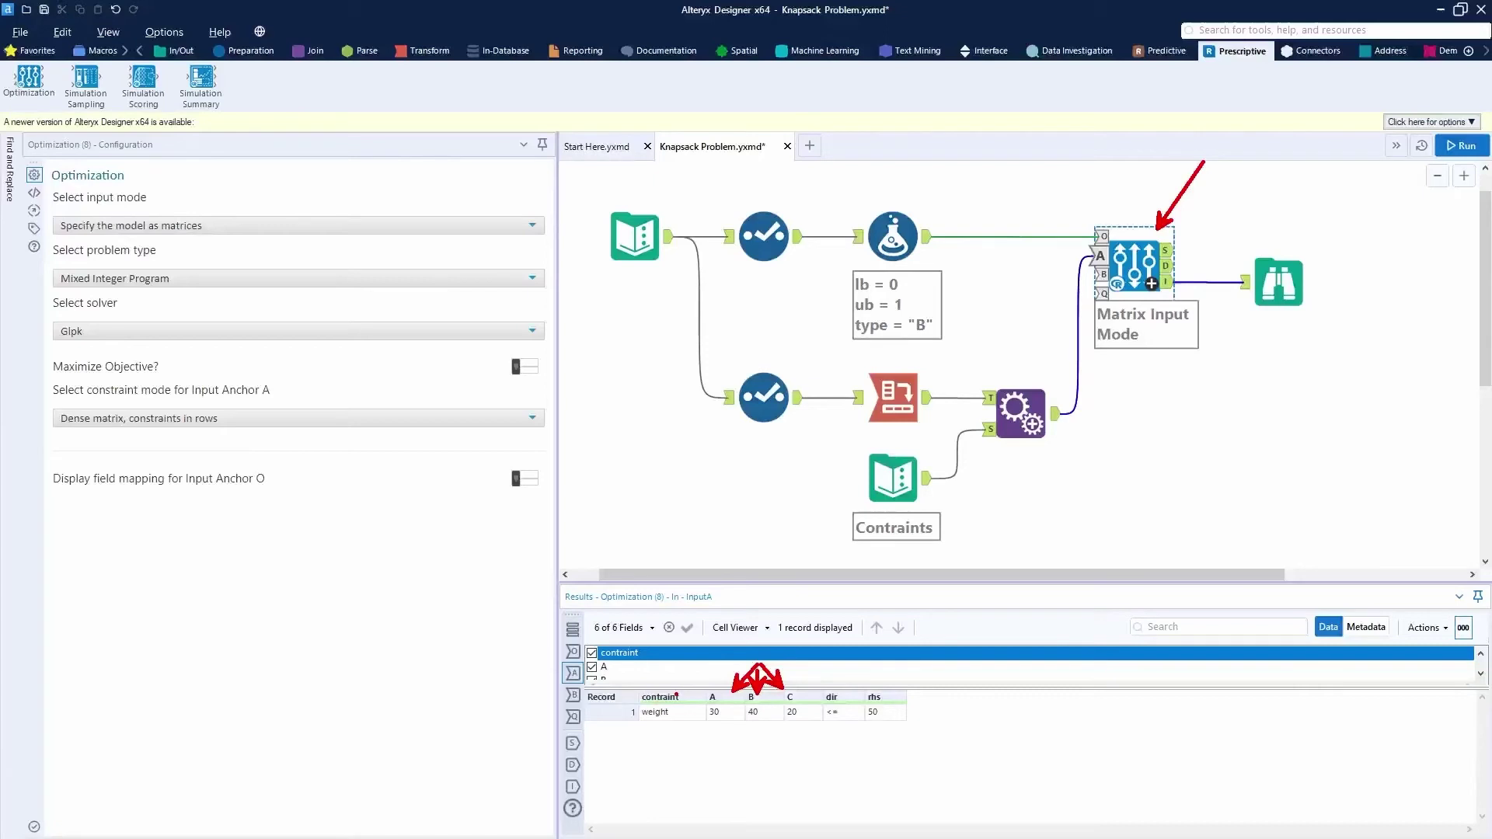
drag(825, 724, 895, 735)
drag(890, 719, 938, 749)
- Point out weights 40, 30 and 20, then show the Optimization O input's A–C coefficients
key(e)
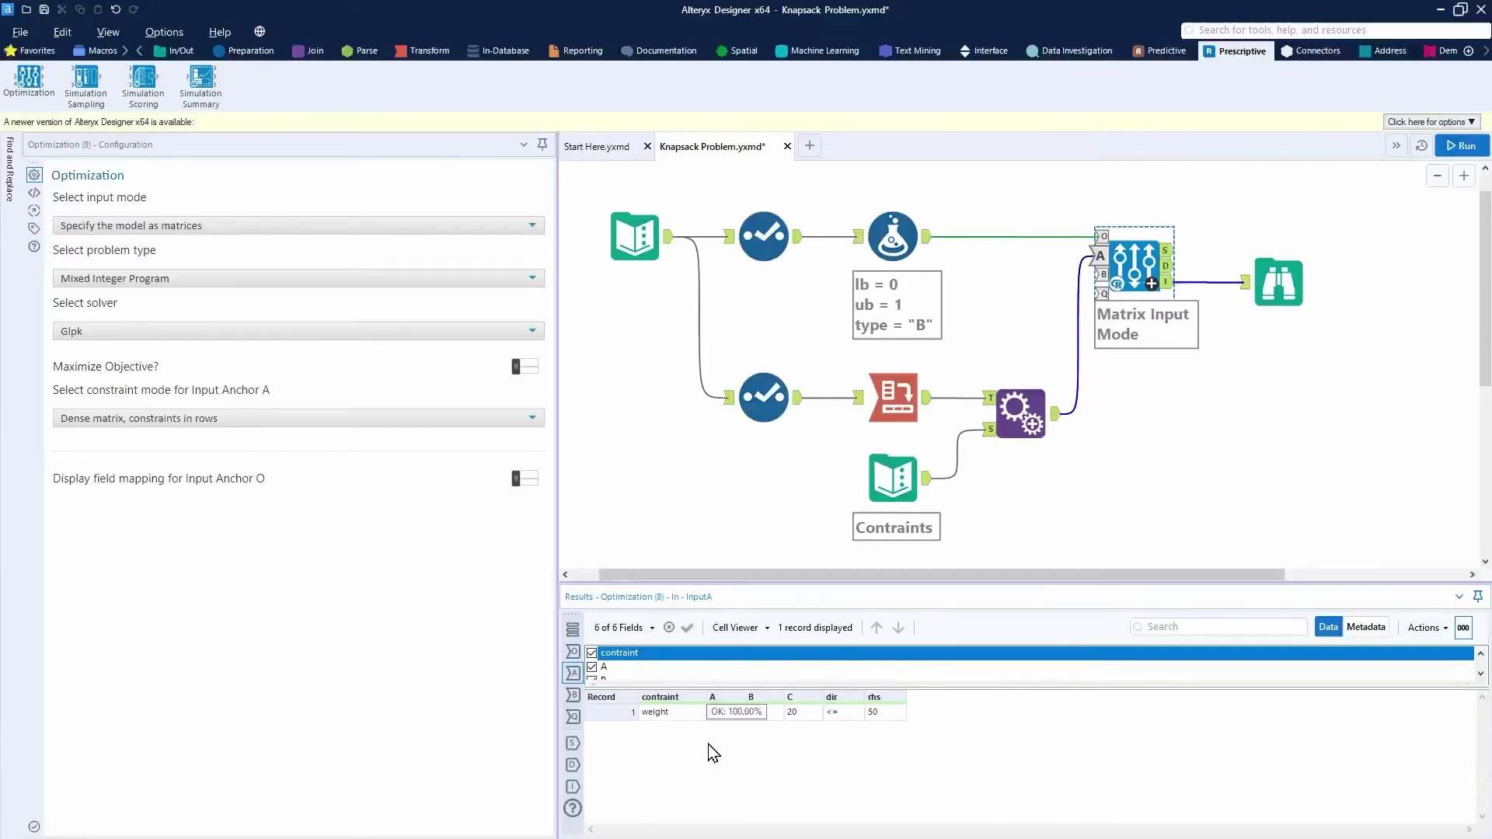
drag(760, 725, 777, 769)
key(e)
mouse_move(725, 731)
mouse_down()
mouse_move(761, 759)
mouse_move(777, 744)
mouse_move(767, 761)
mouse_move(722, 727)
mouse_up()
key(e)
key(Escape)
click(1100, 236)
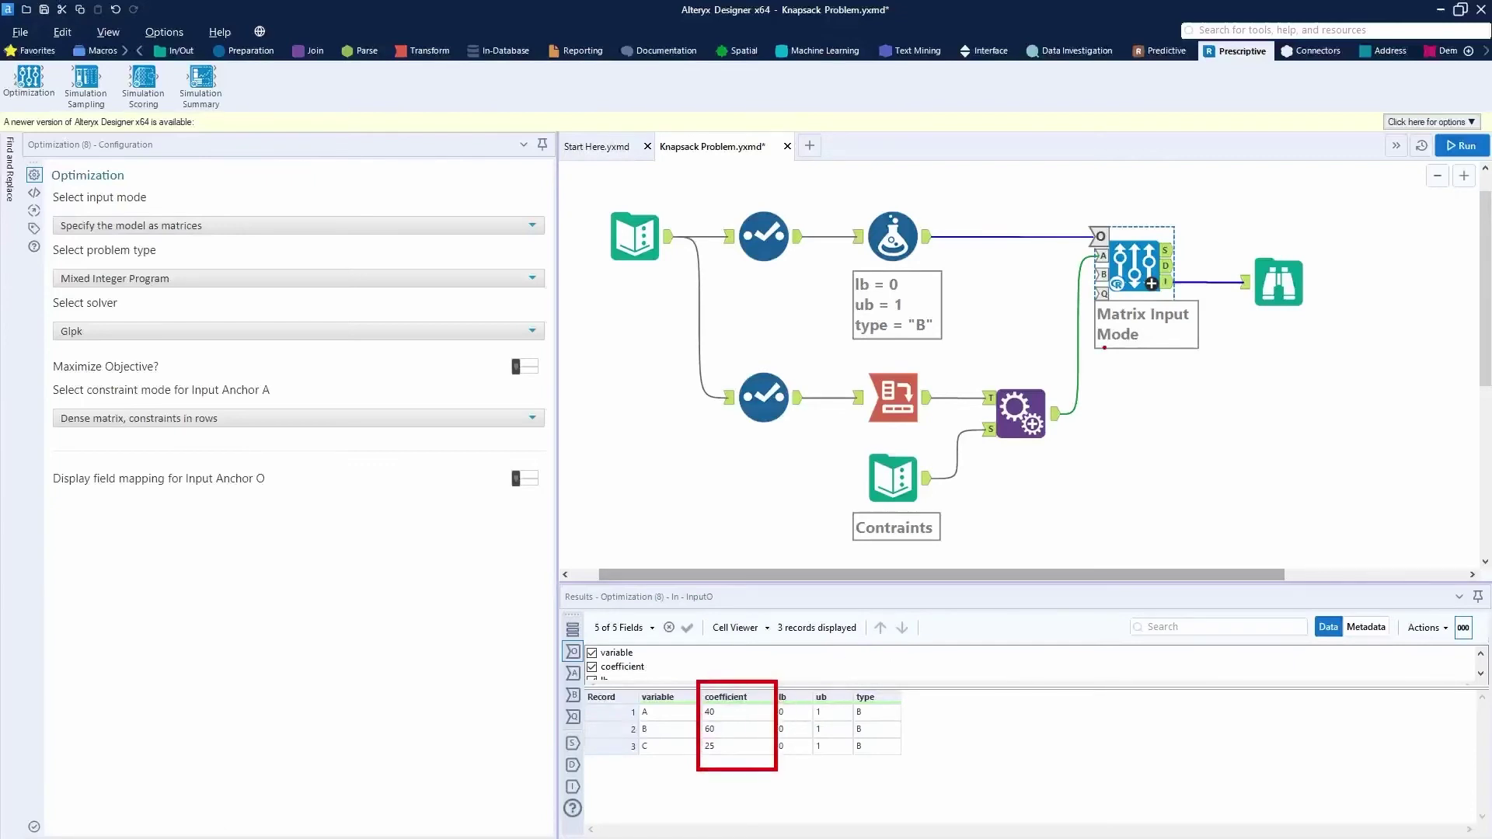
- Check the Select step's variable and Weight renames, then view the Cross Tab summing weights by variable
click(634, 237)
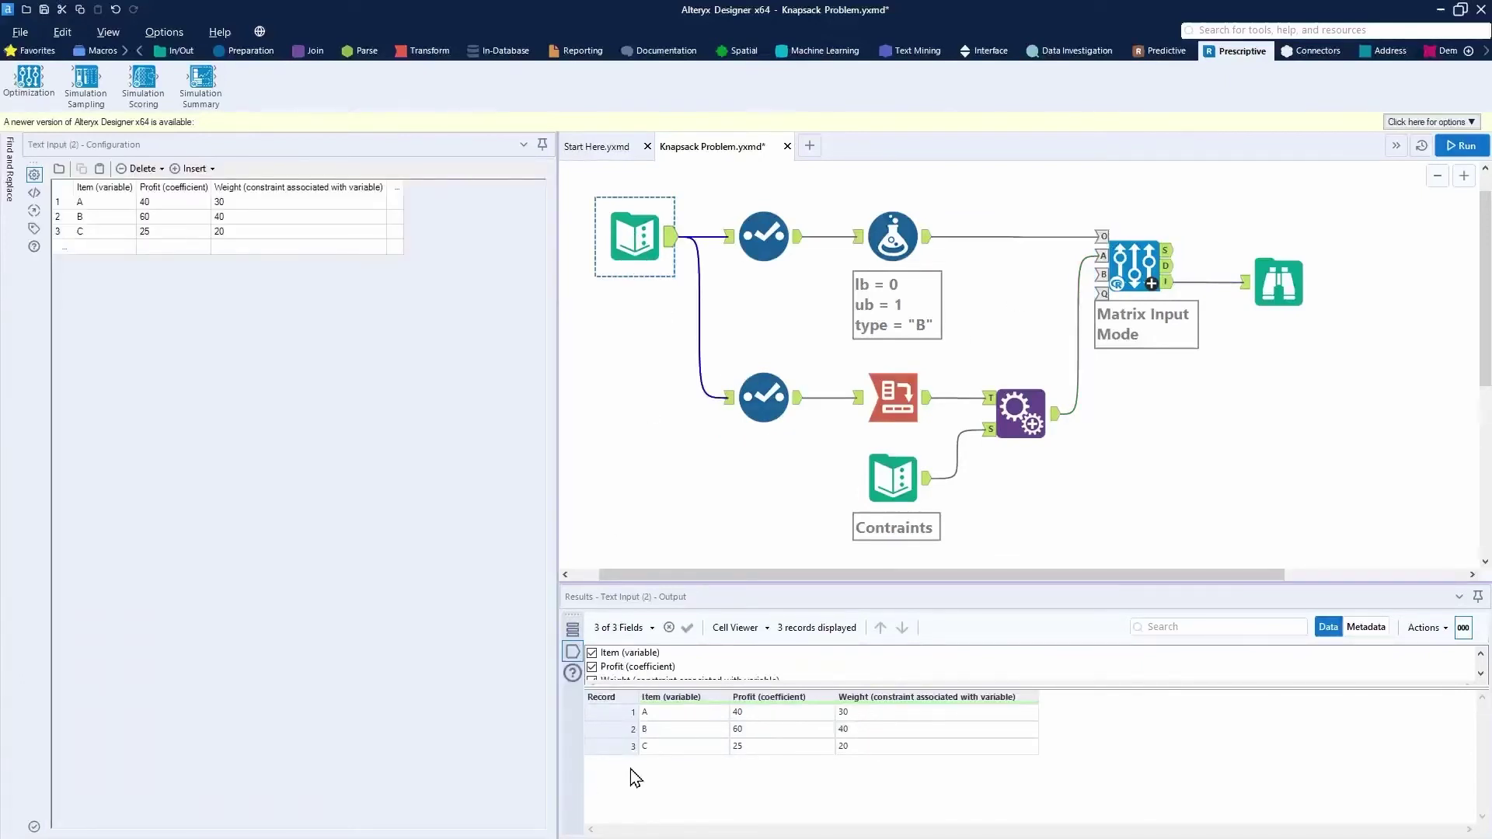
click(770, 395)
click(129, 211)
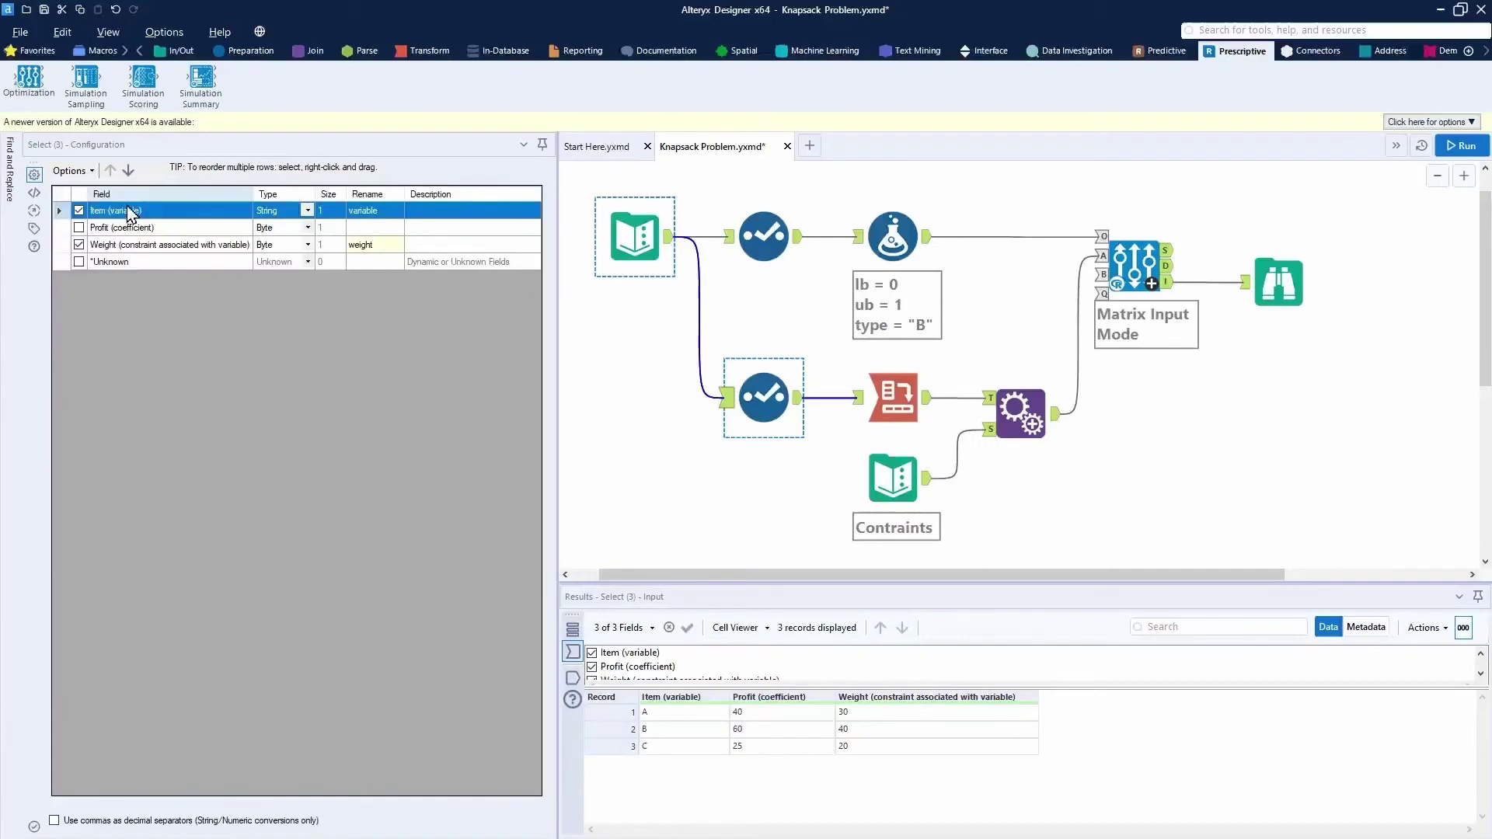
click(119, 245)
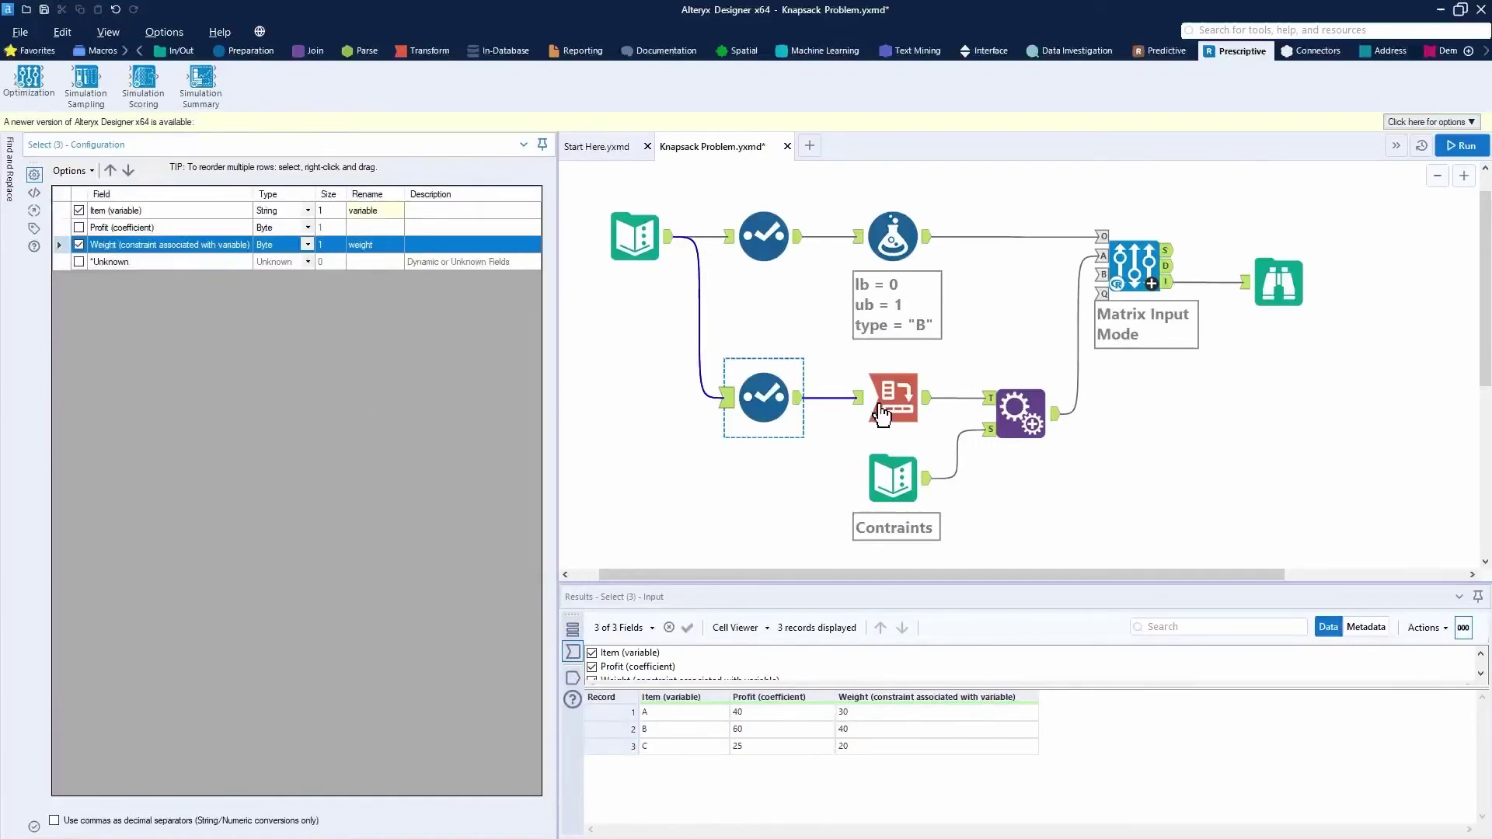
click(798, 398)
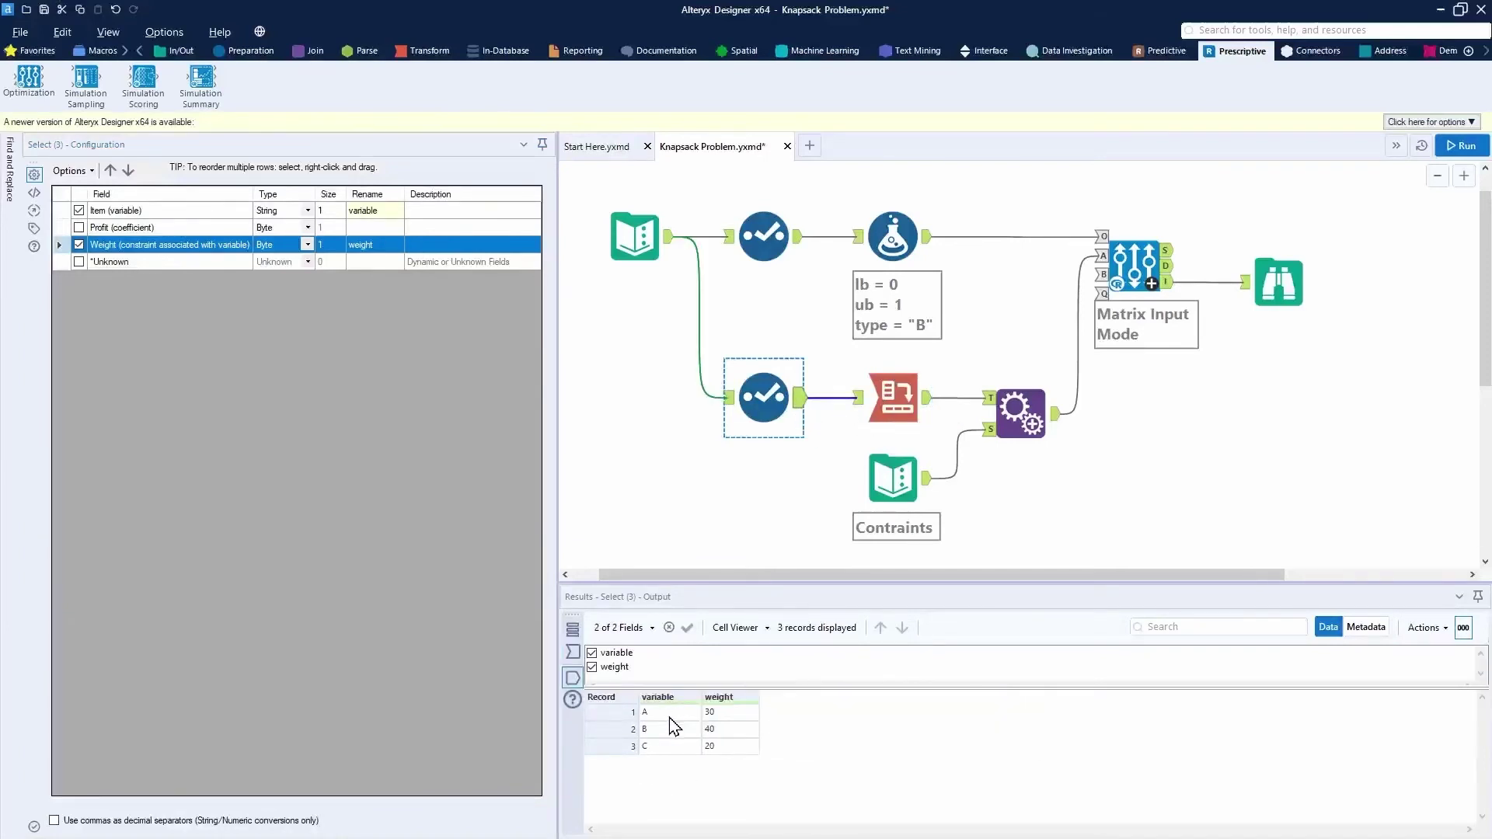
click(861, 405)
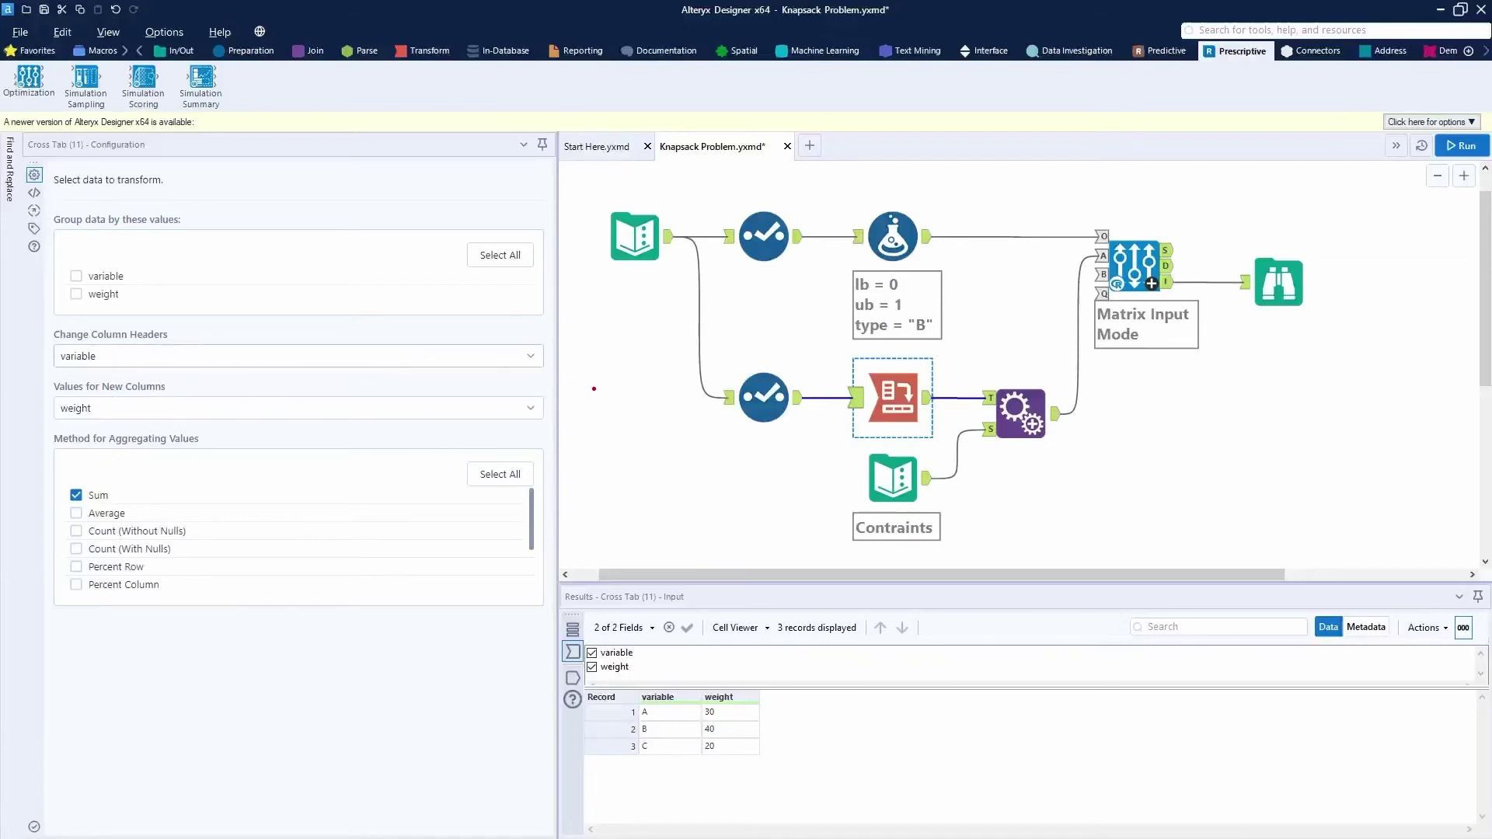
- Review the pivoted A, B, C weights and the Contraints table's weight <= direction
click(928, 398)
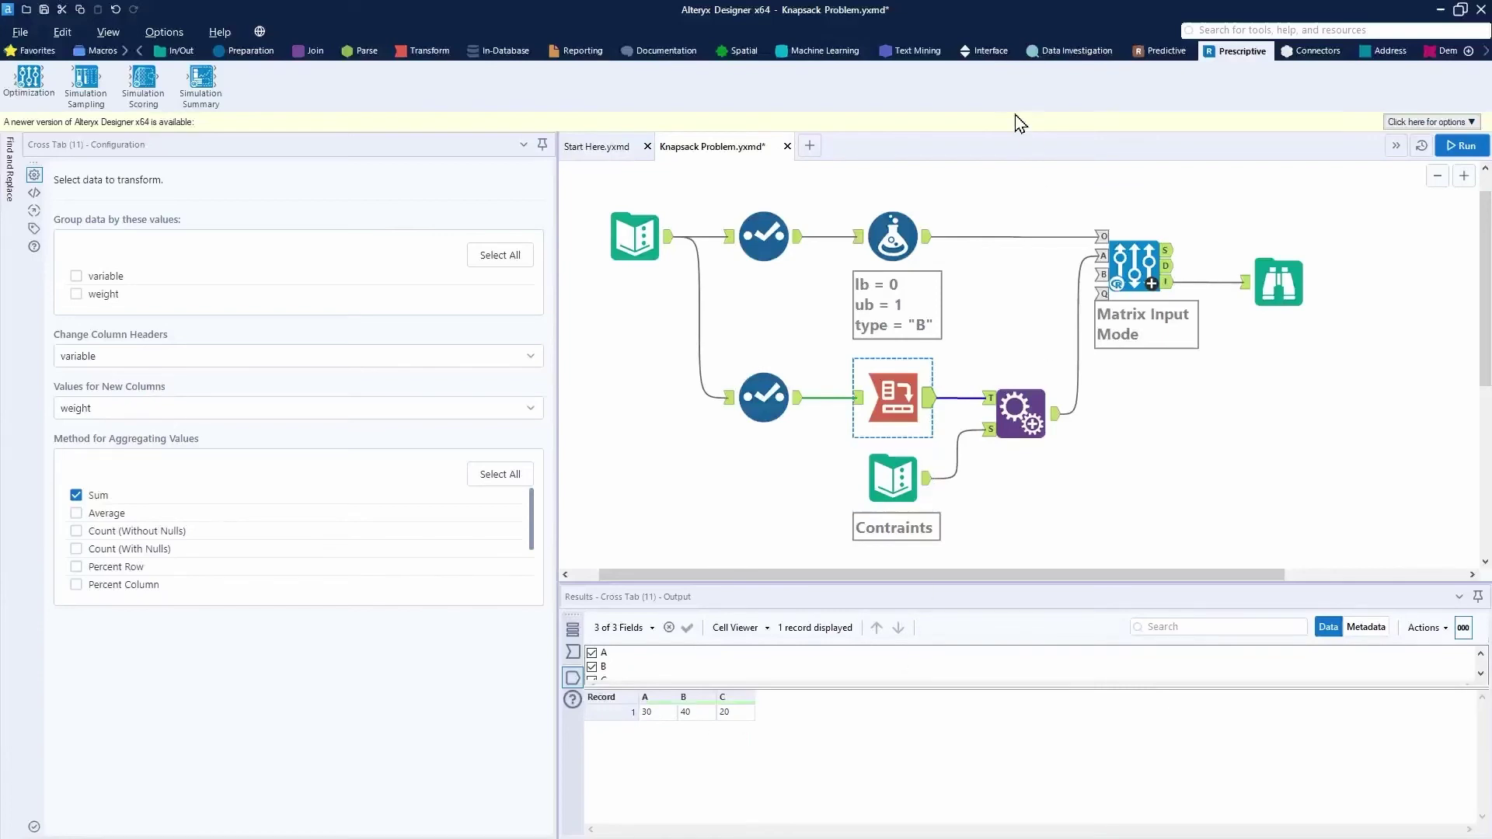
click(894, 471)
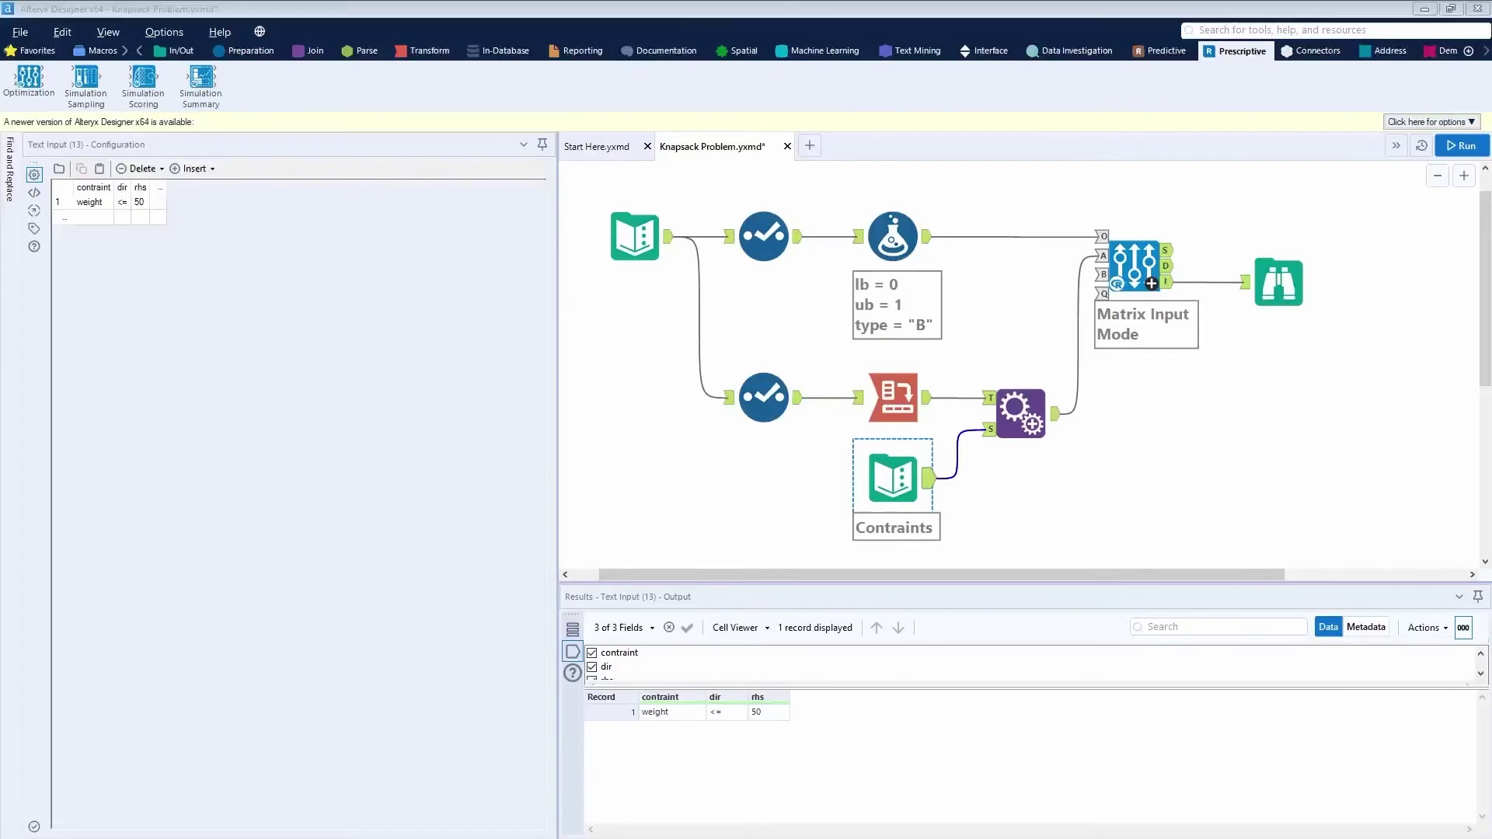
click(70, 231)
mouse_move(72, 213)
mouse_down()
mouse_move(154, 209)
mouse_move(93, 160)
mouse_move(90, 132)
mouse_move(107, 216)
mouse_up()
key(ctrl+z)
key(ctrl+z)
key(ctrl+z)
key(ctrl+z)
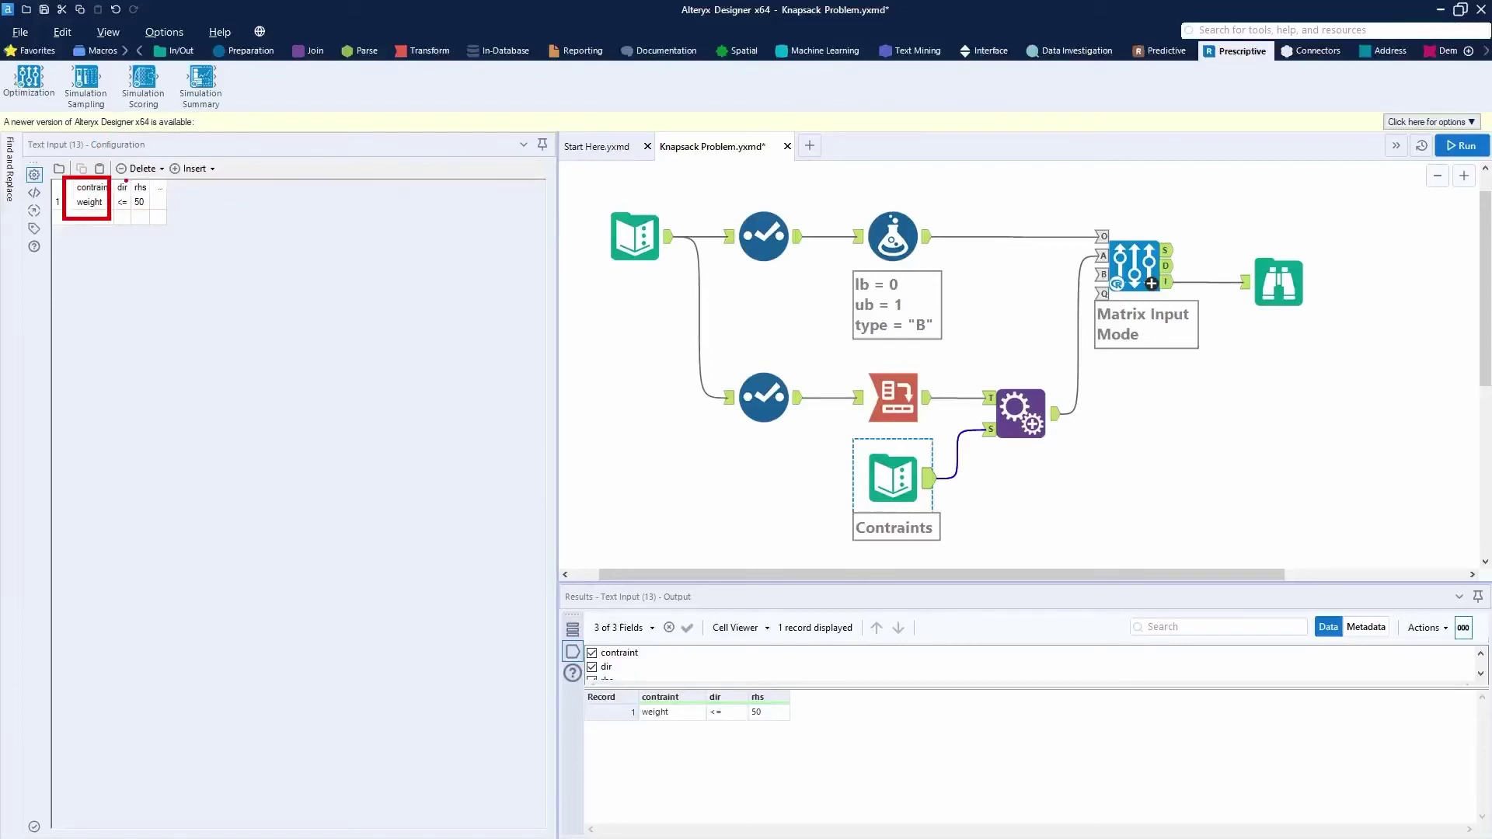
mouse_move(140, 126)
mouse_down()
mouse_move(123, 182)
mouse_move(169, 112)
mouse_up()
- Trace the Append Fields row joining A–C weights with <= 50 into Optimization input A
key(Escape)
click(1038, 414)
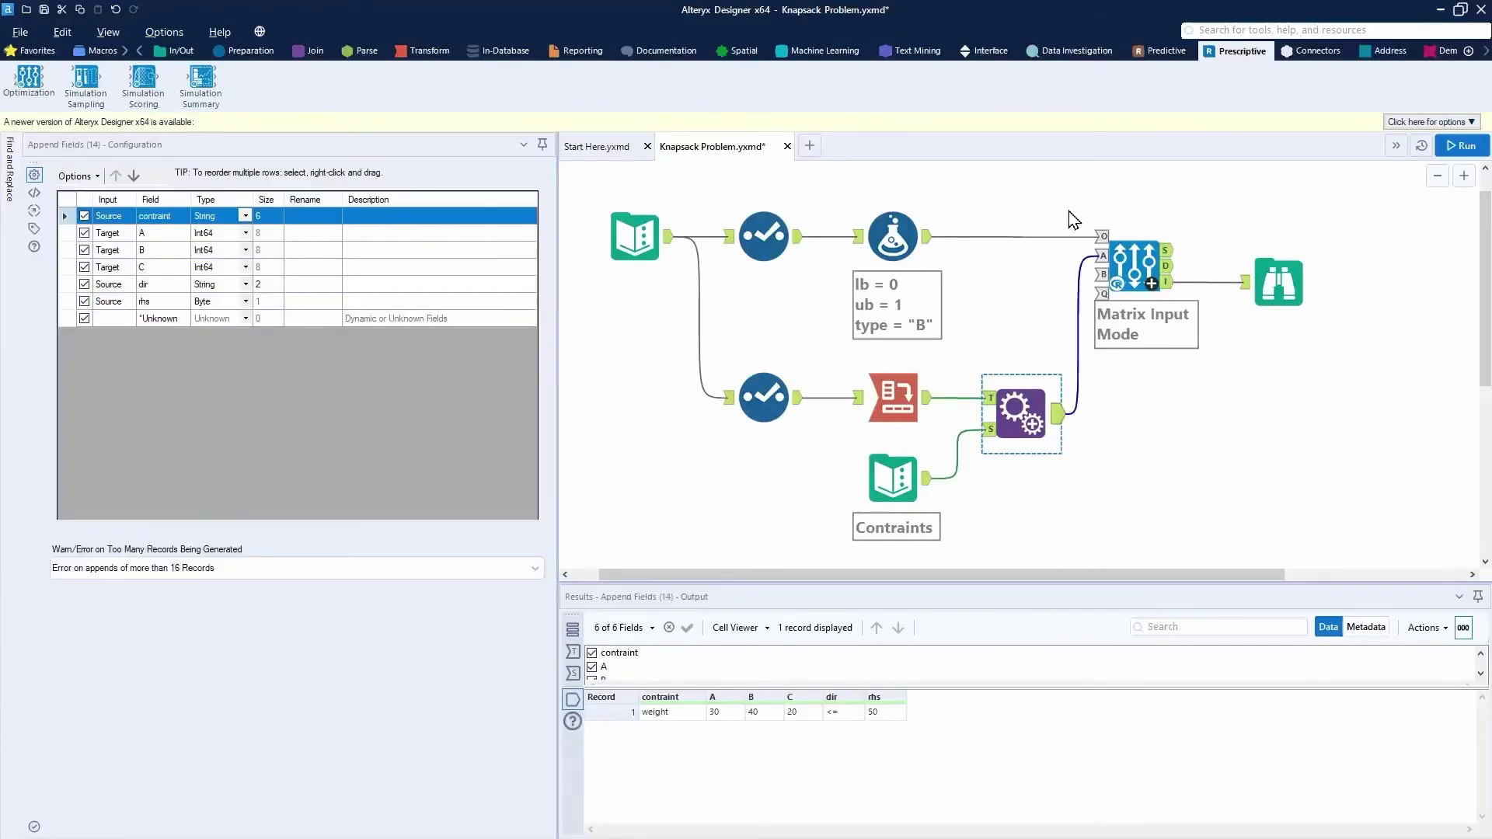
mouse_move(857, 445)
mouse_down()
mouse_move(938, 522)
mouse_move(1074, 496)
mouse_move(1152, 351)
mouse_move(1068, 325)
mouse_move(1047, 294)
mouse_move(1080, 290)
mouse_up()
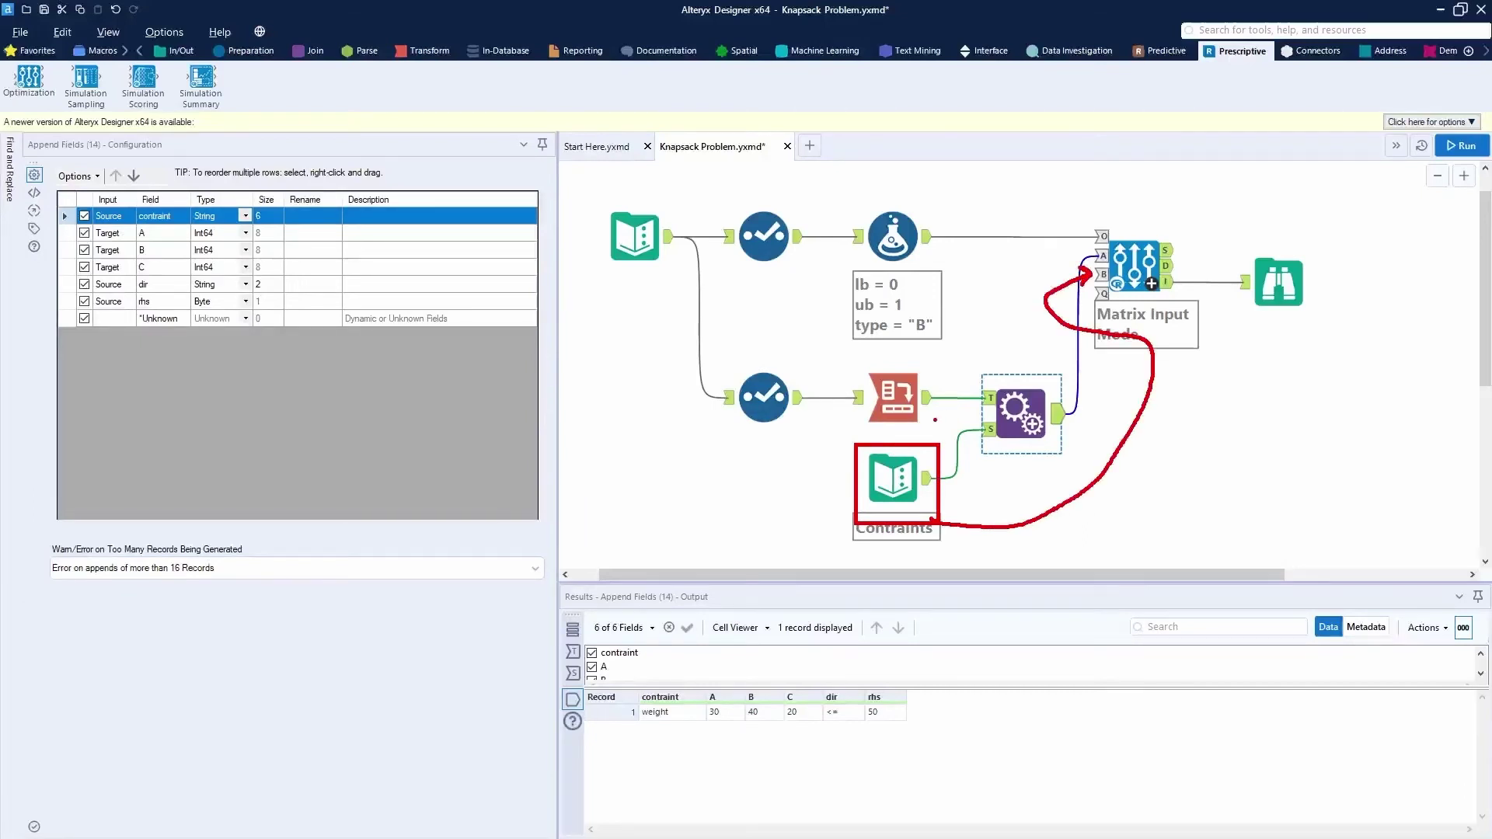
key(Escape)
click(1101, 255)
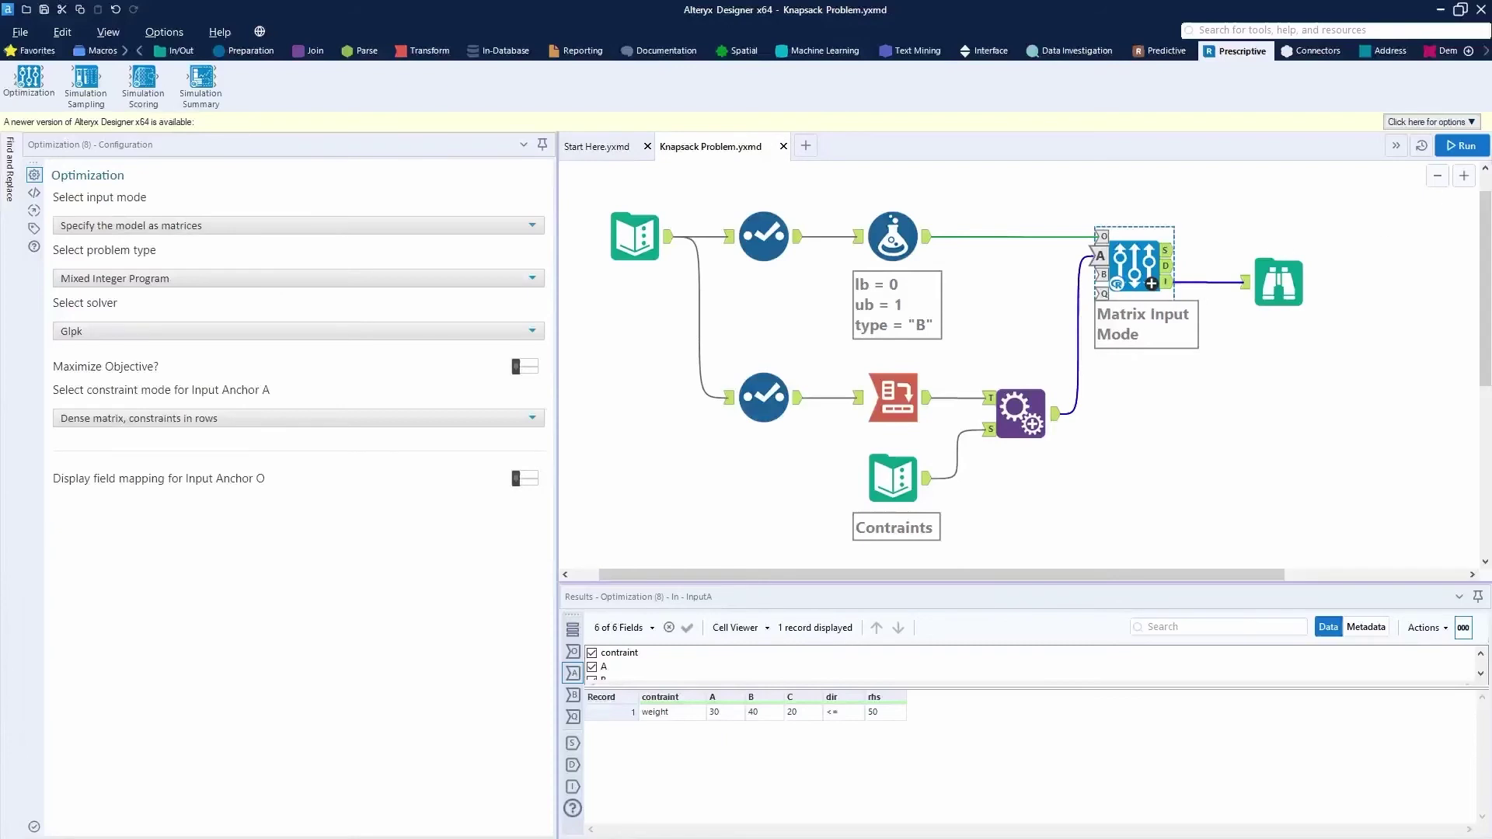
click(1462, 146)
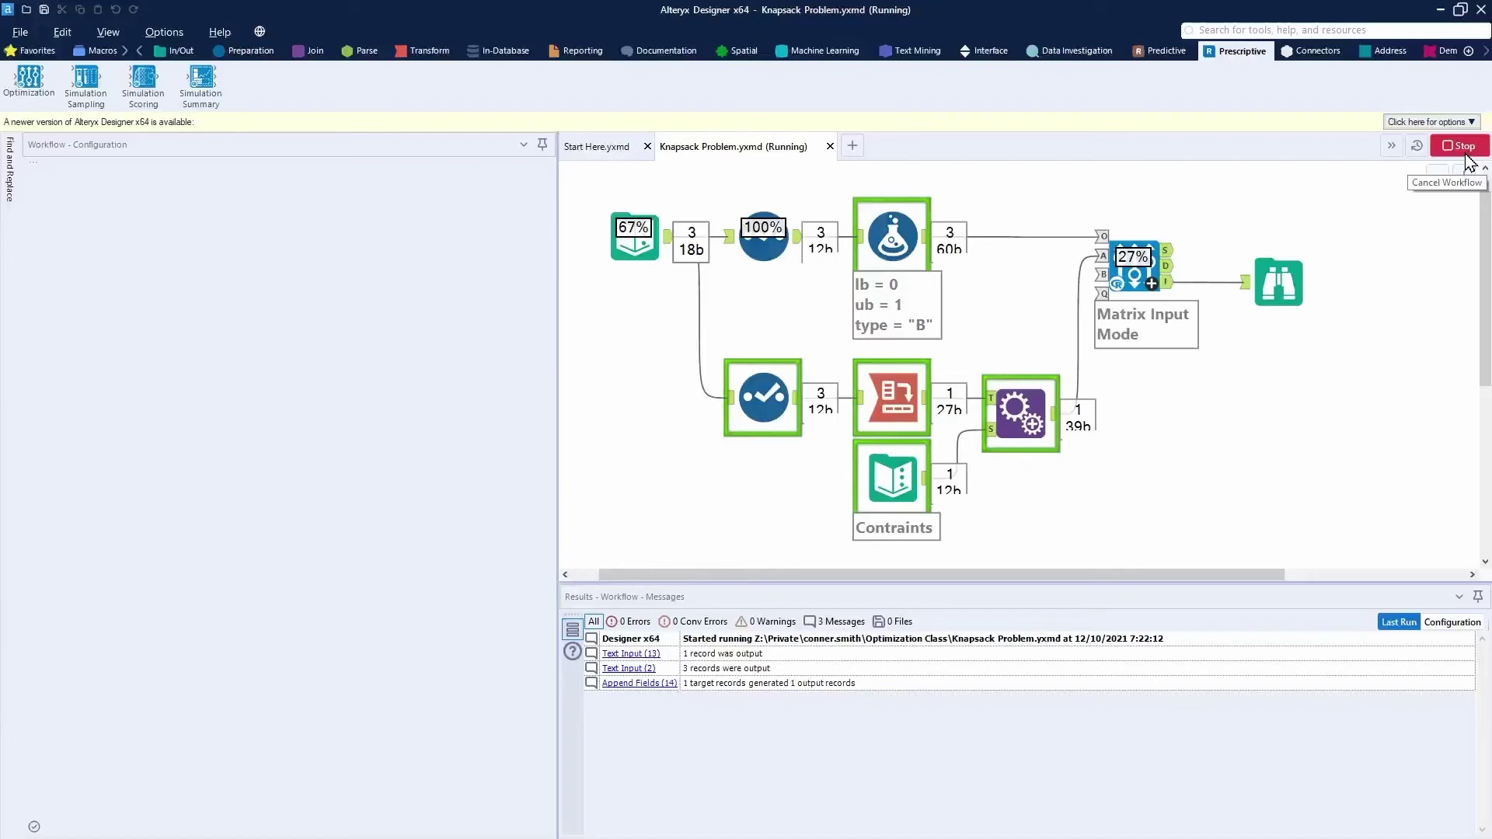
click(1102, 257)
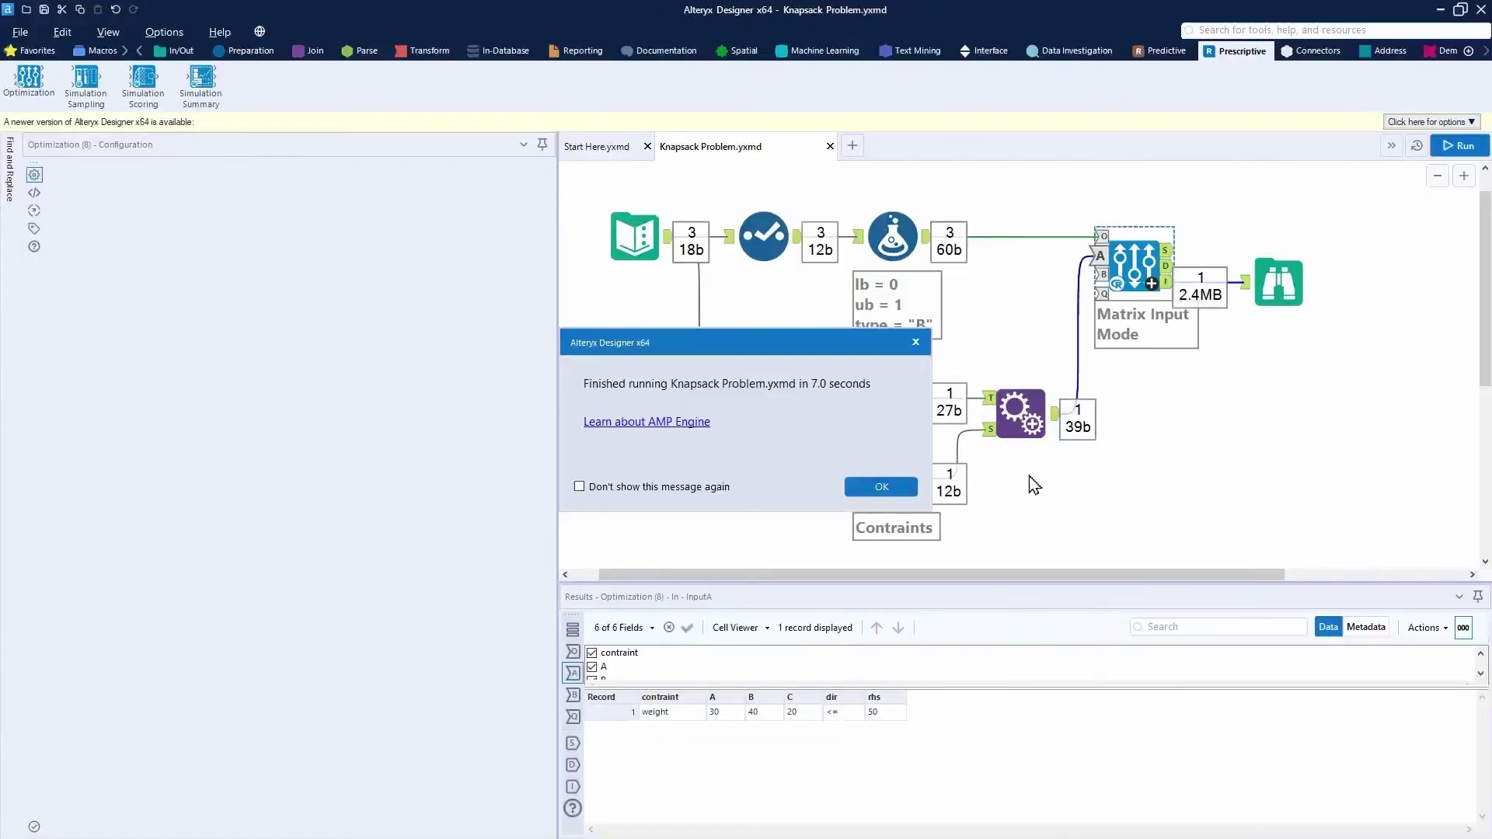
click(882, 486)
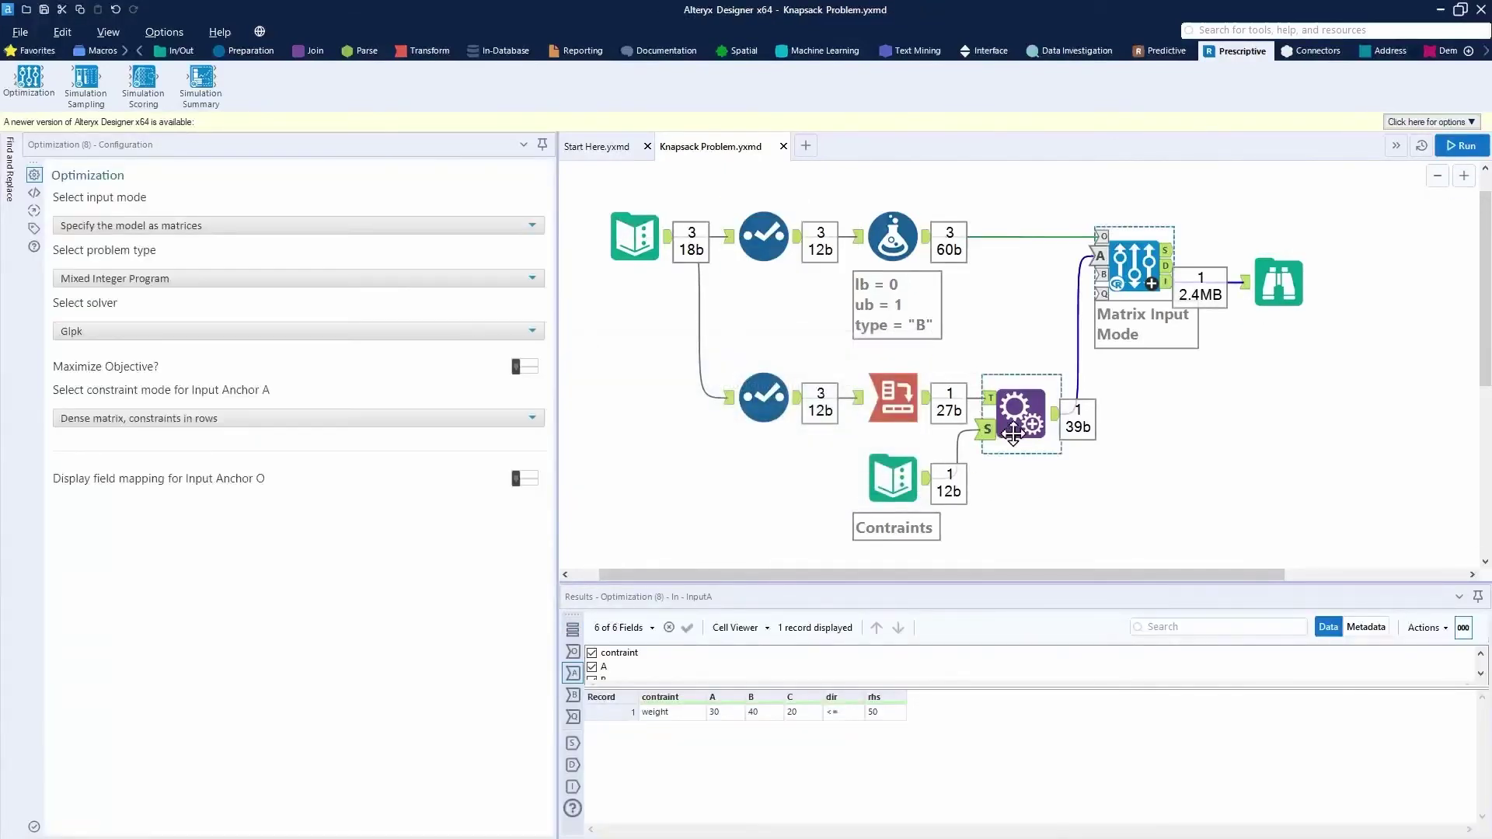
click(1167, 250)
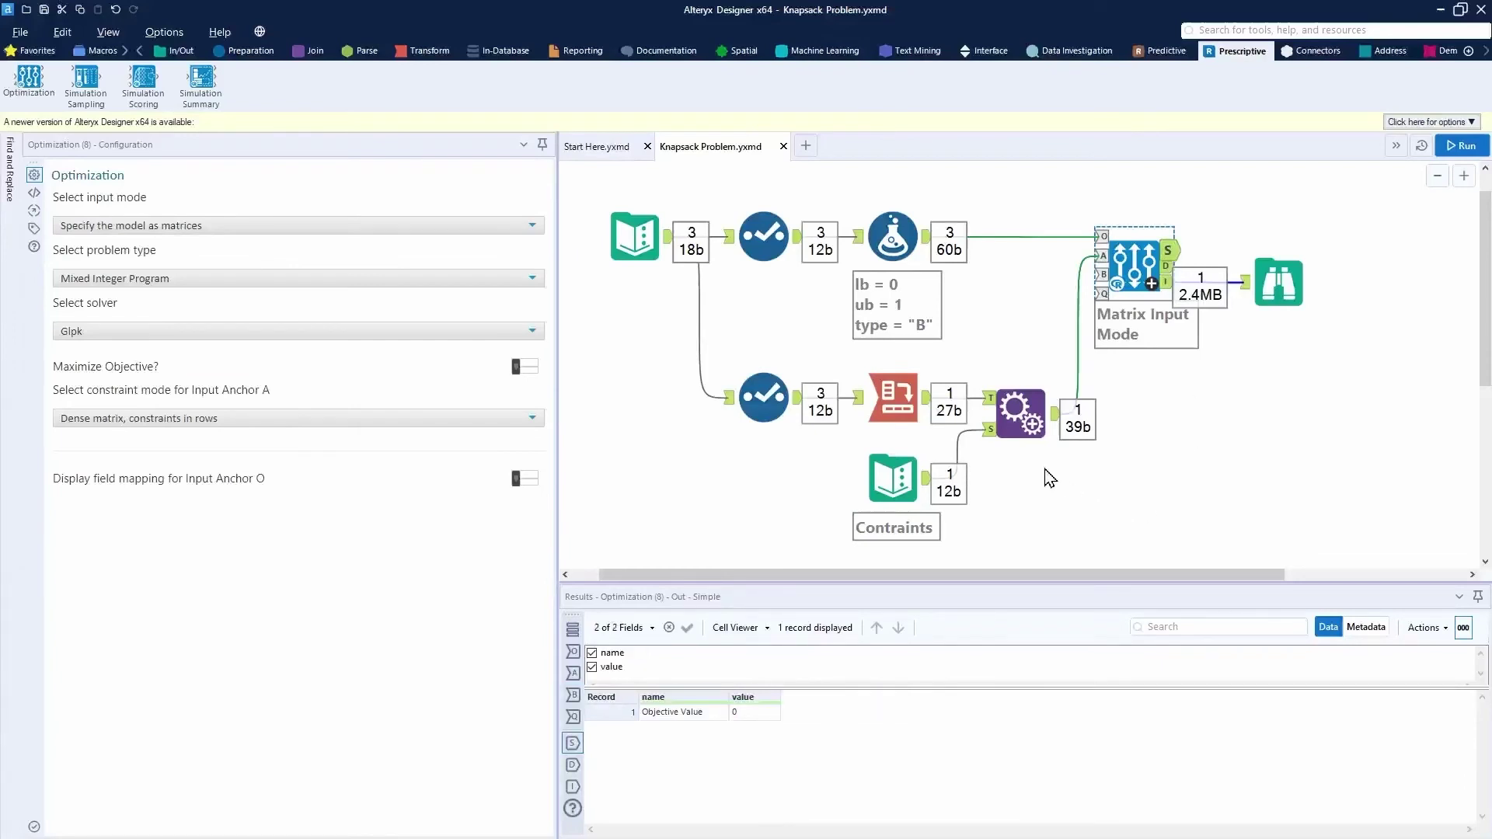
click(859, 484)
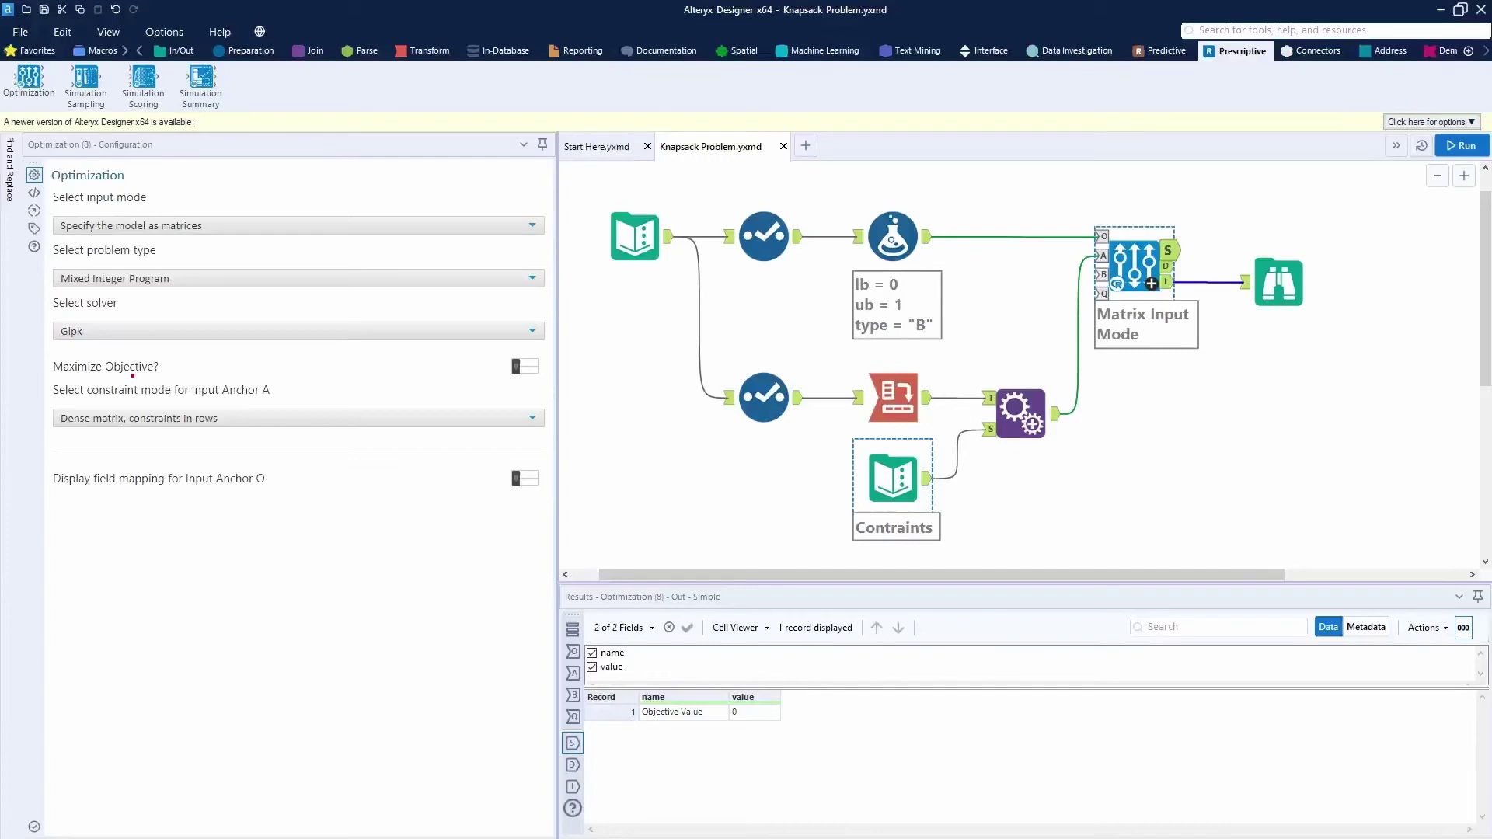
drag(753, 713, 790, 680)
key(Escape)
drag(730, 722, 788, 726)
drag(545, 358, 631, 314)
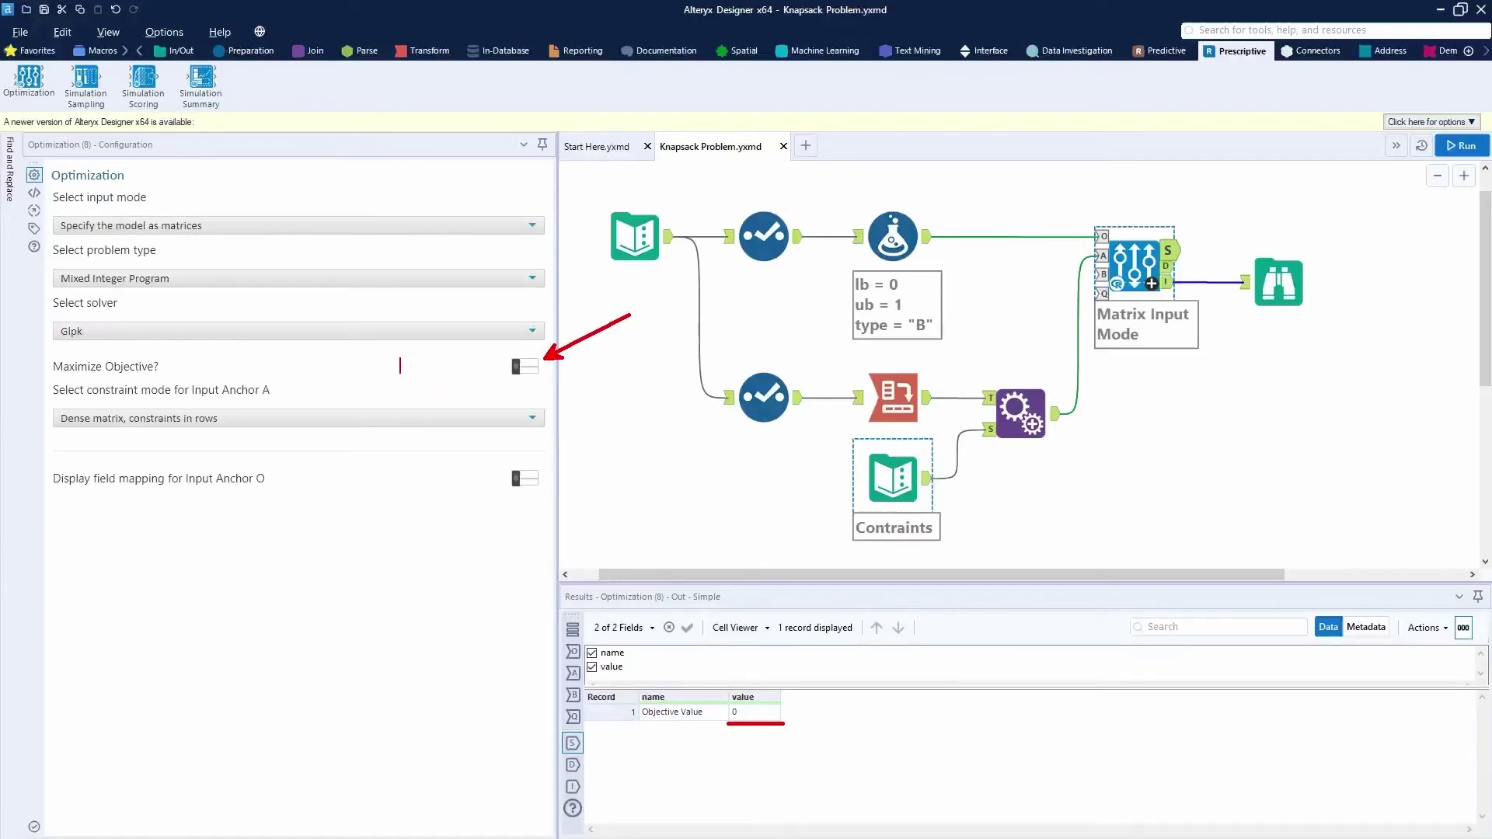
text(MIN)
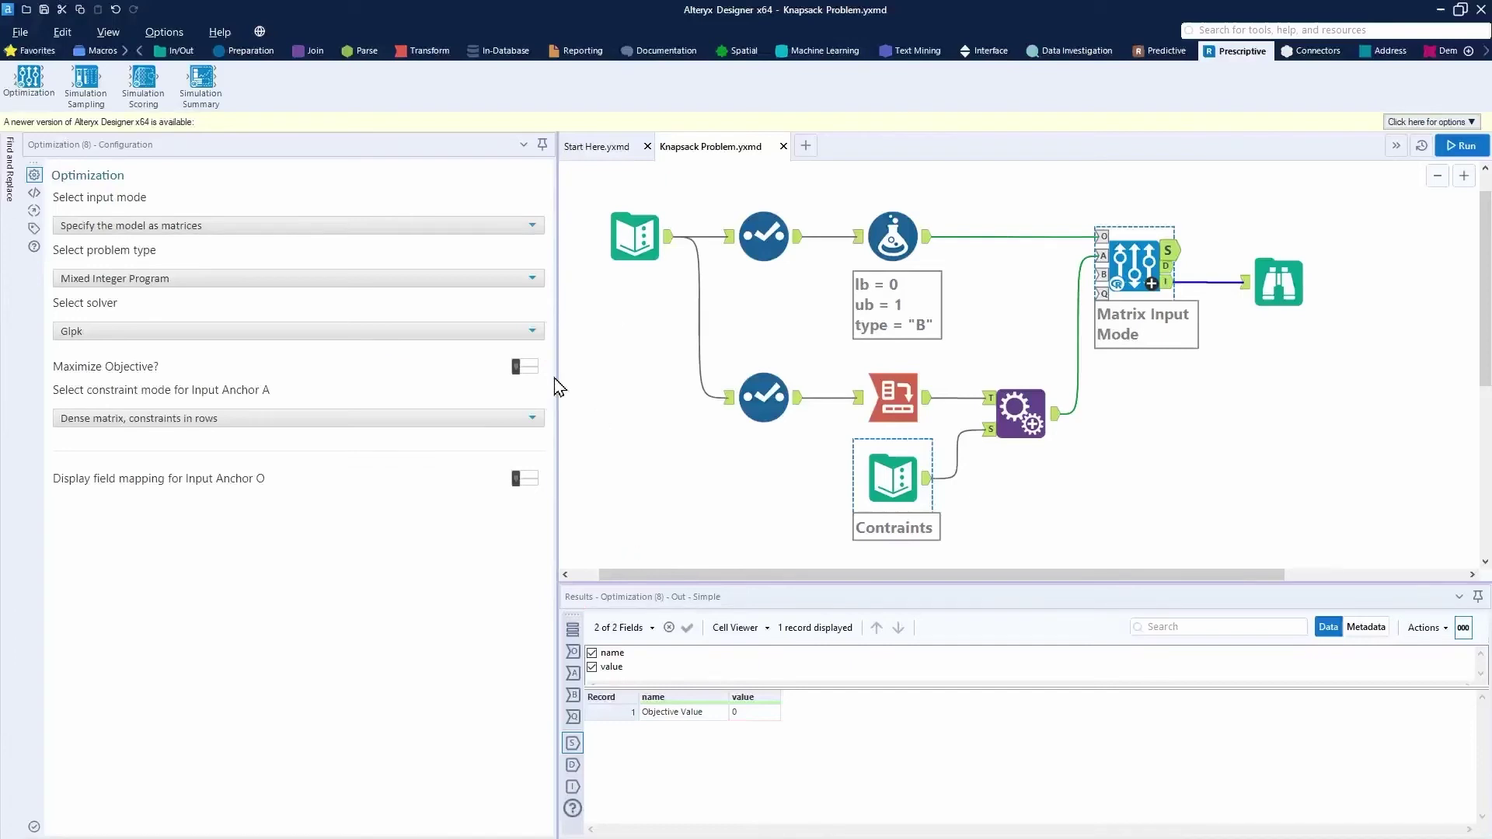
- Turn on Maximize Objective and rerun the workflow, yielding Objective Value 65
click(520, 367)
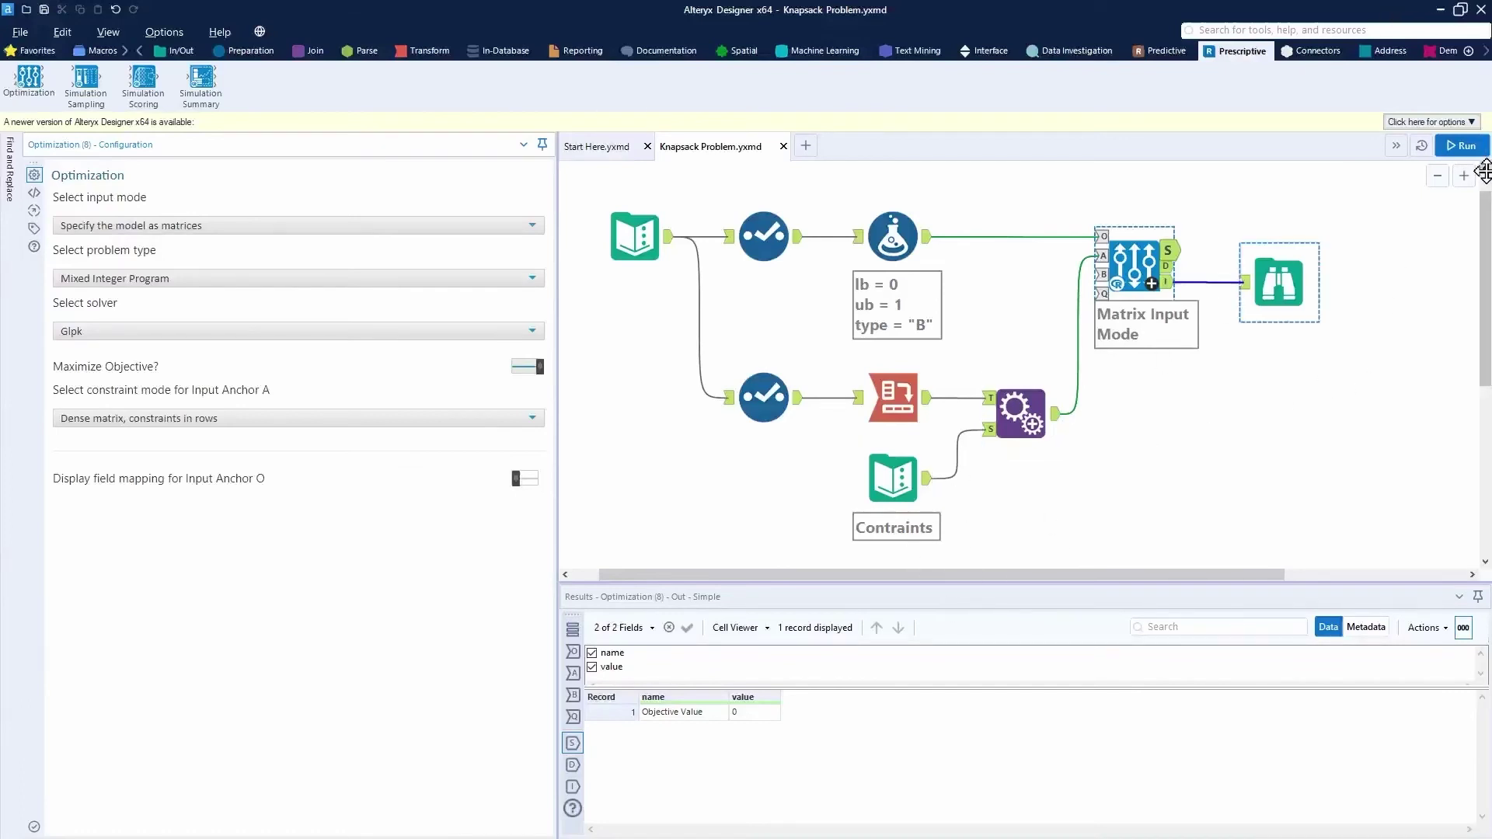
click(1471, 146)
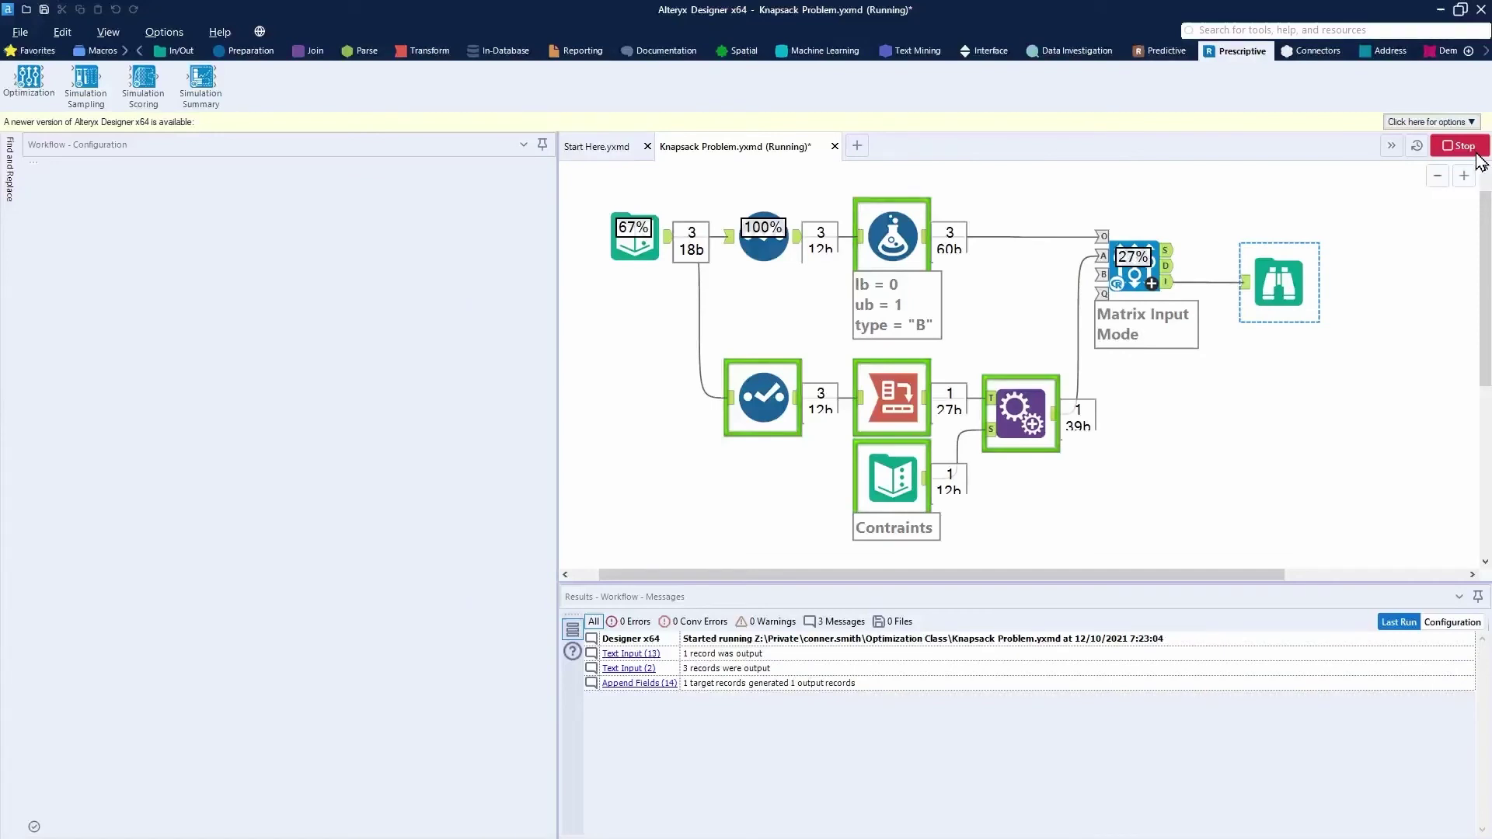
click(1132, 268)
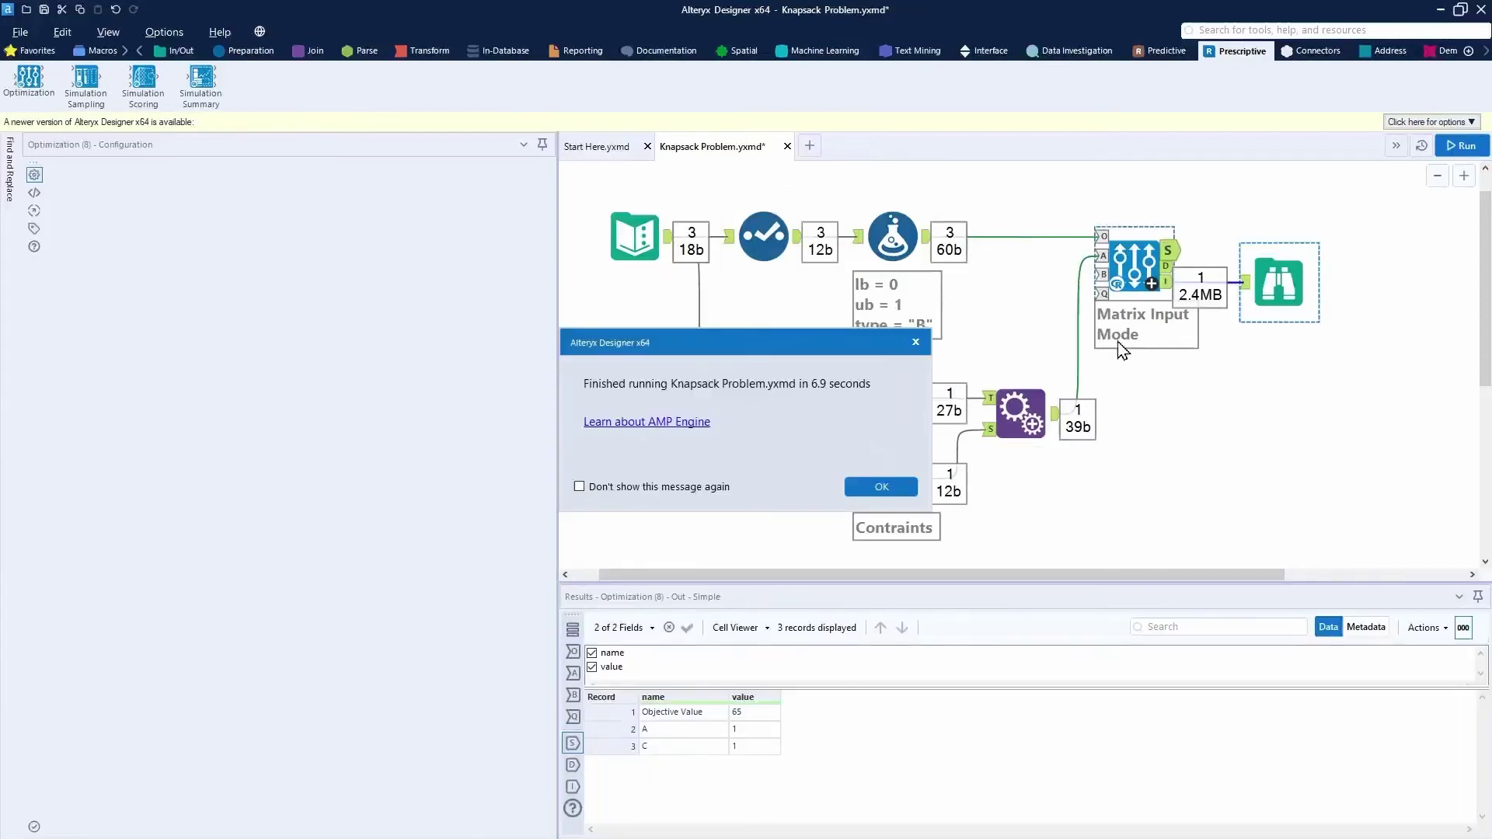
click(881, 487)
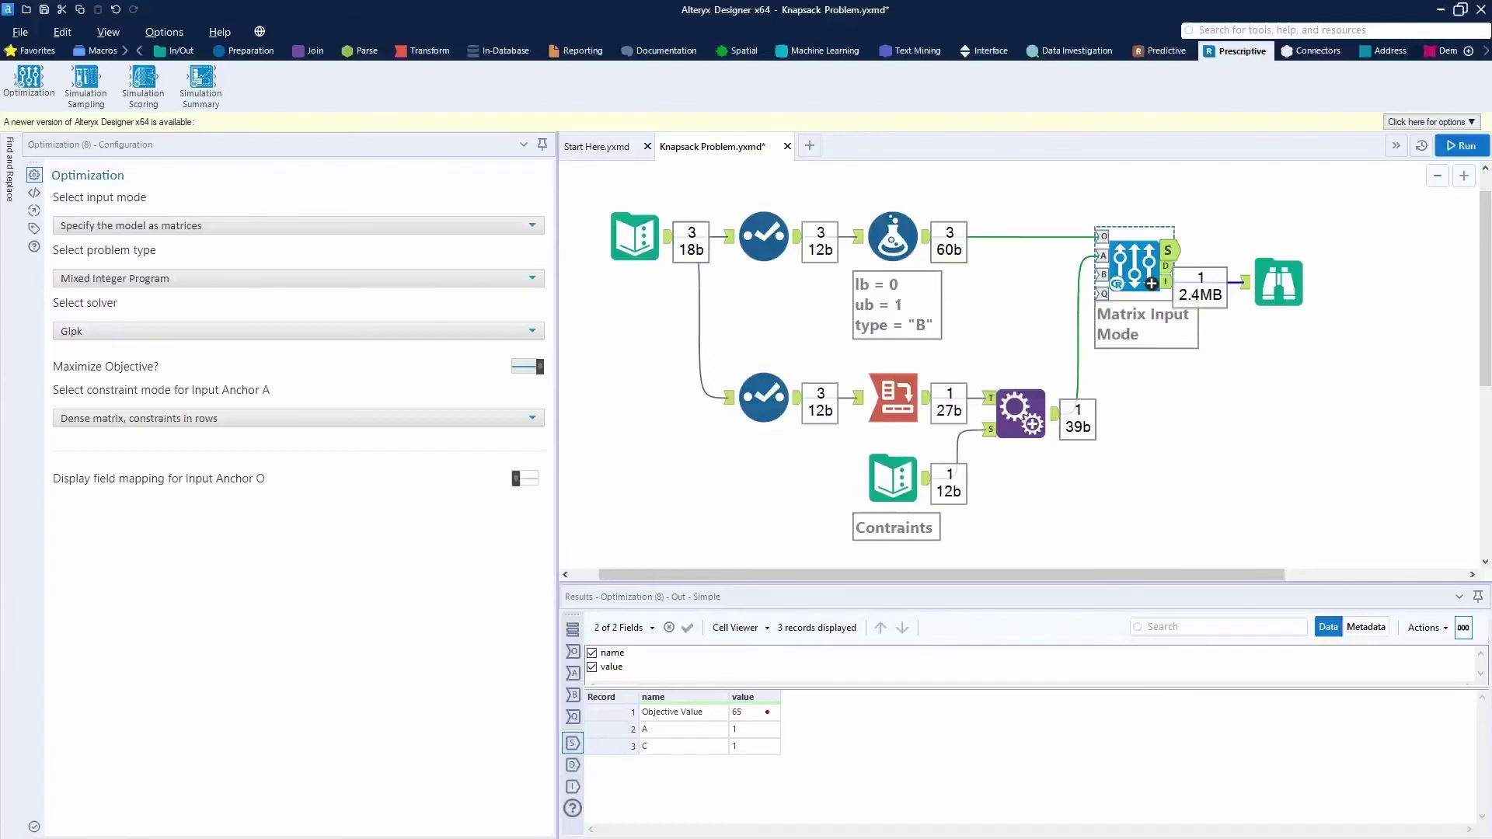
drag(626, 706, 790, 721)
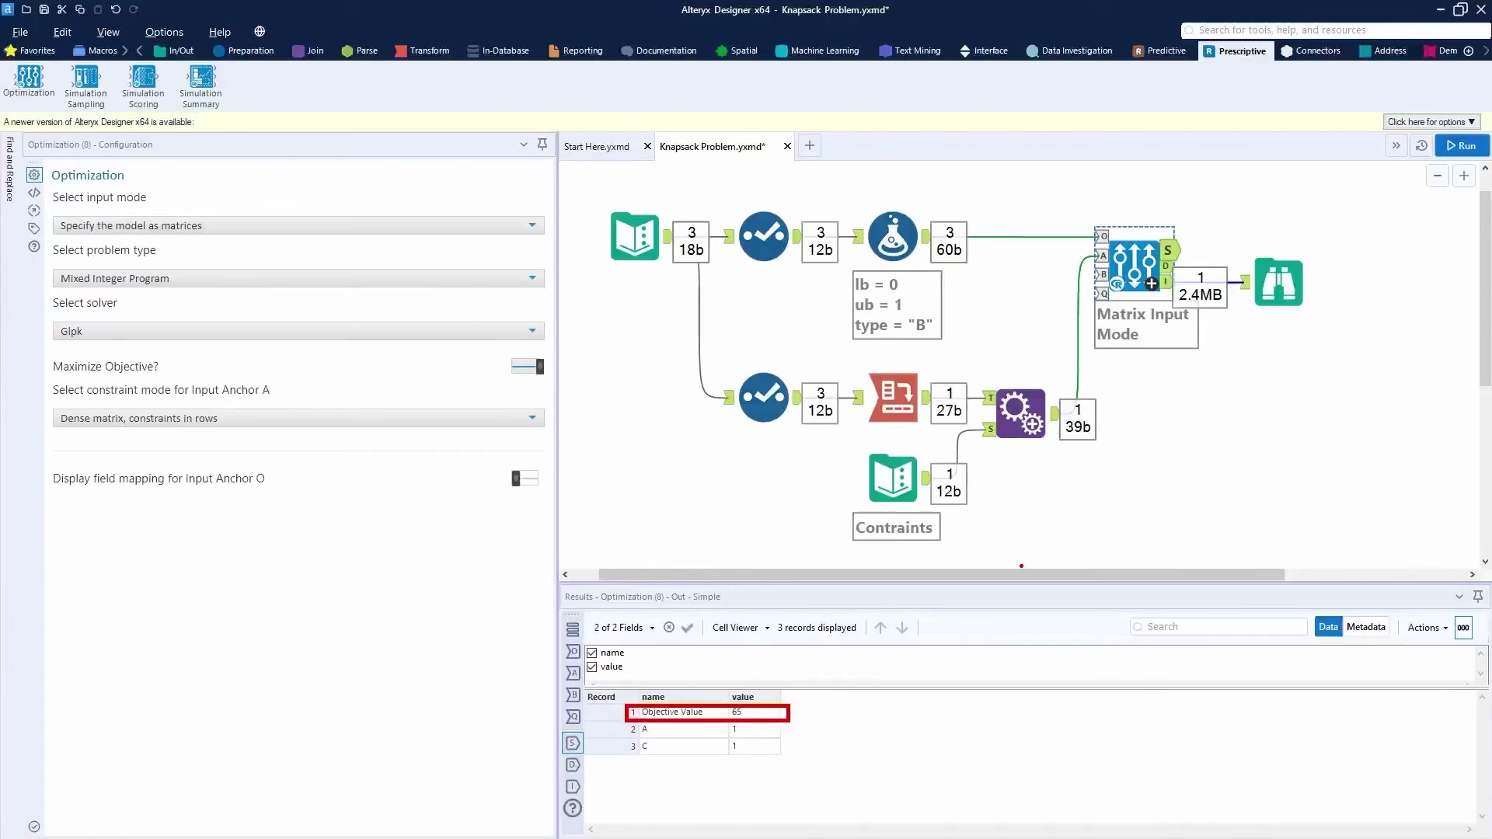
- Inspect the objective coefficients and A–C weight constraint feeding the optimization
click(1100, 236)
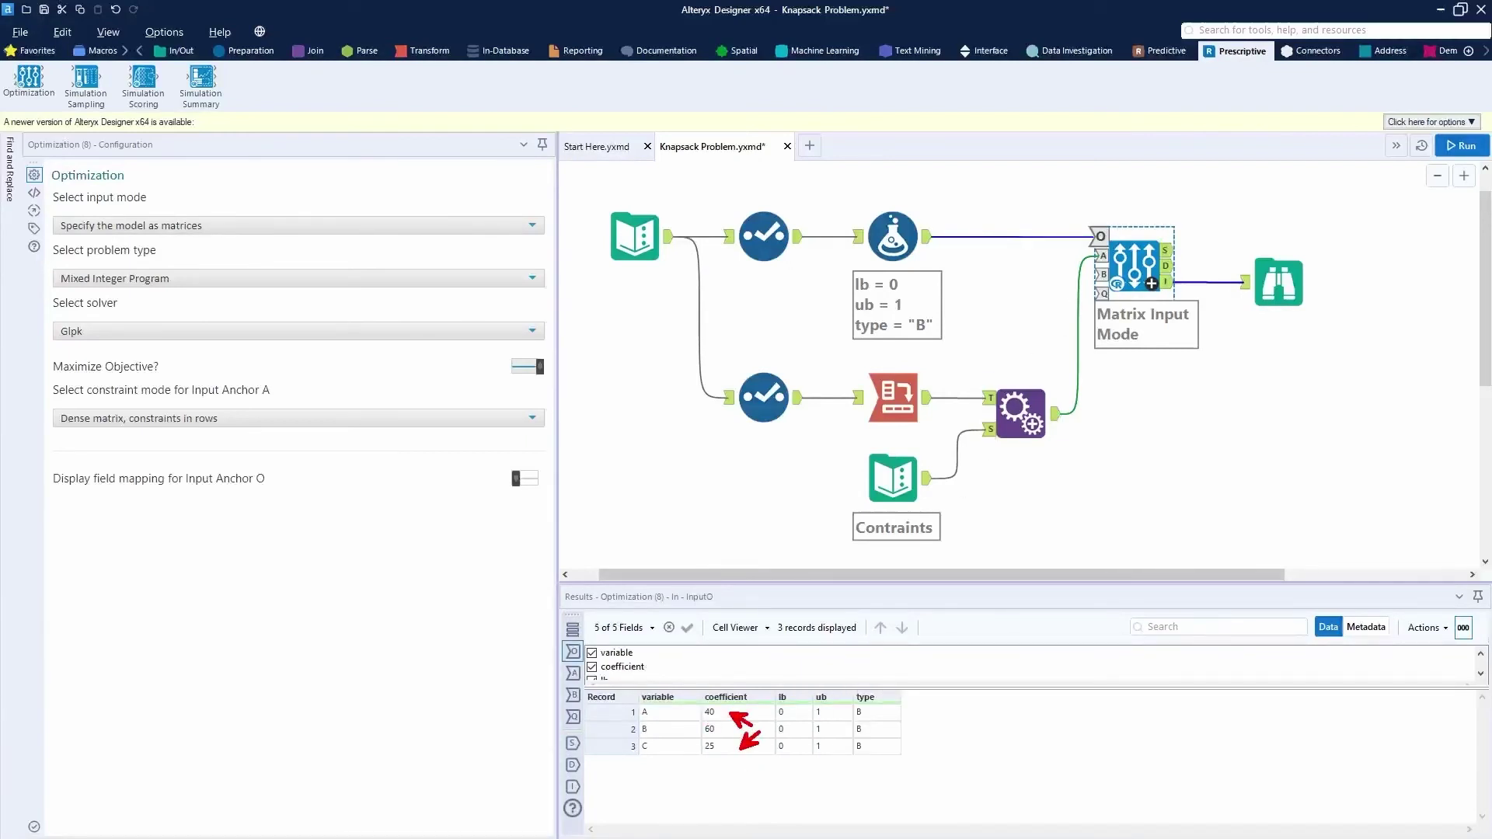
click(1101, 255)
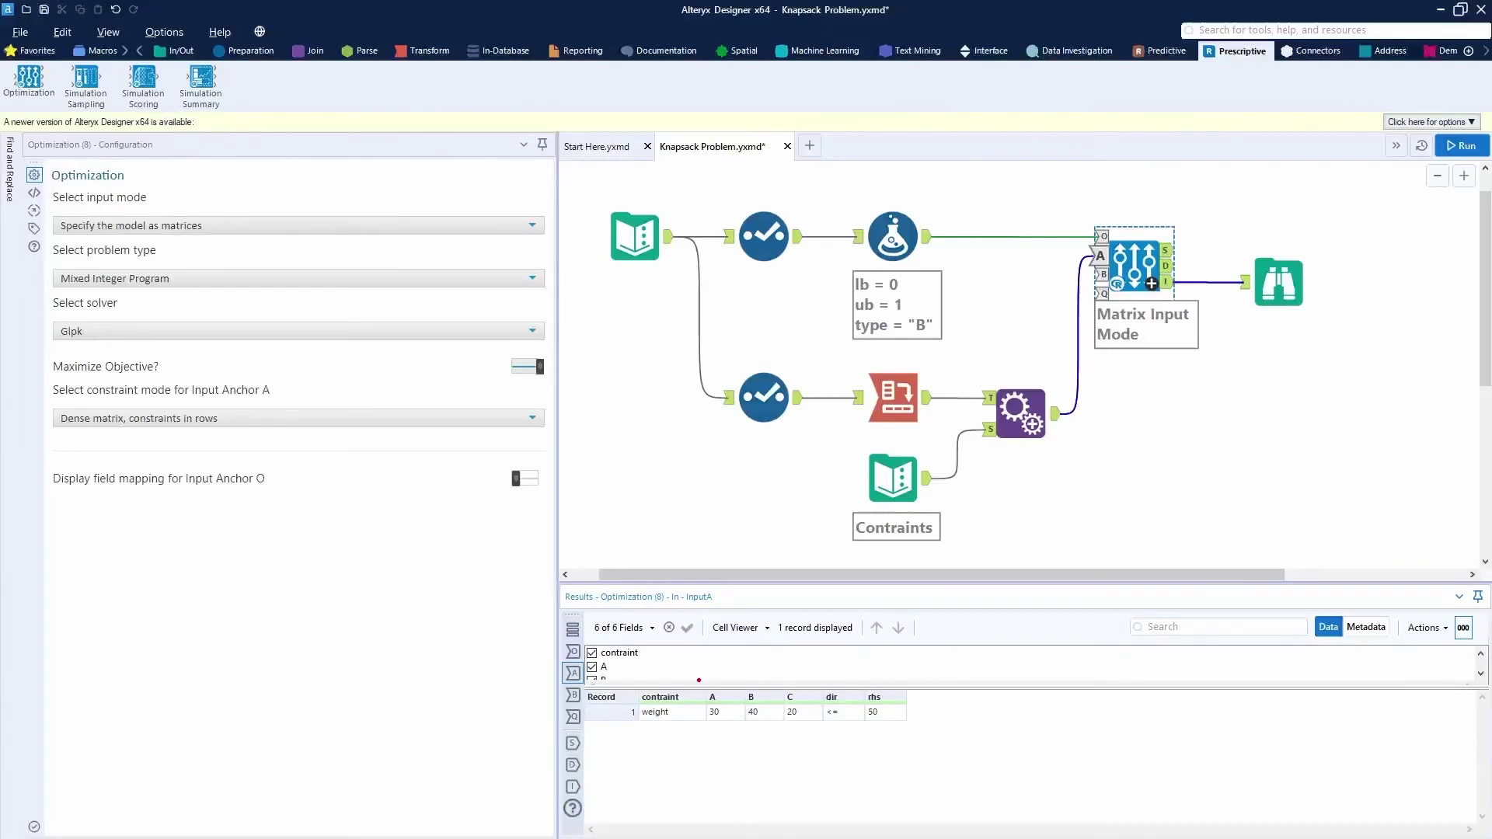
drag(700, 680, 823, 729)
- Highlight Objective Value 65 and items A and C at value 1 in Out - Simple
click(1150, 269)
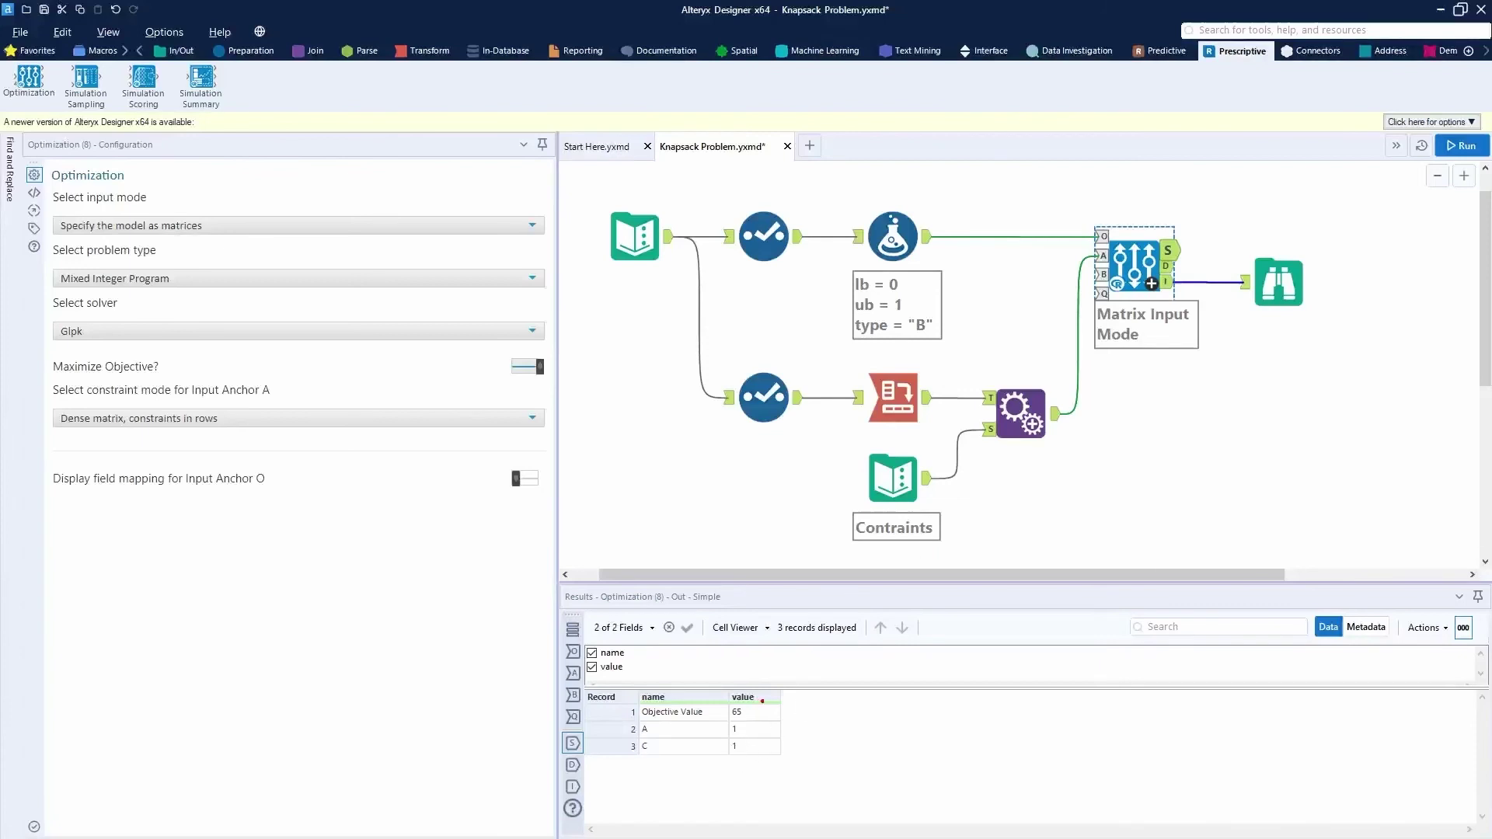
drag(765, 710, 872, 675)
mouse_move(765, 729)
mouse_down()
mouse_move(815, 725)
mouse_move(763, 750)
mouse_move(810, 778)
mouse_up()
key(Escape)
key(ctrl+2)
drag(741, 725, 803, 729)
drag(744, 747, 800, 779)
drag(1161, 238, 1188, 259)
key(Escape)
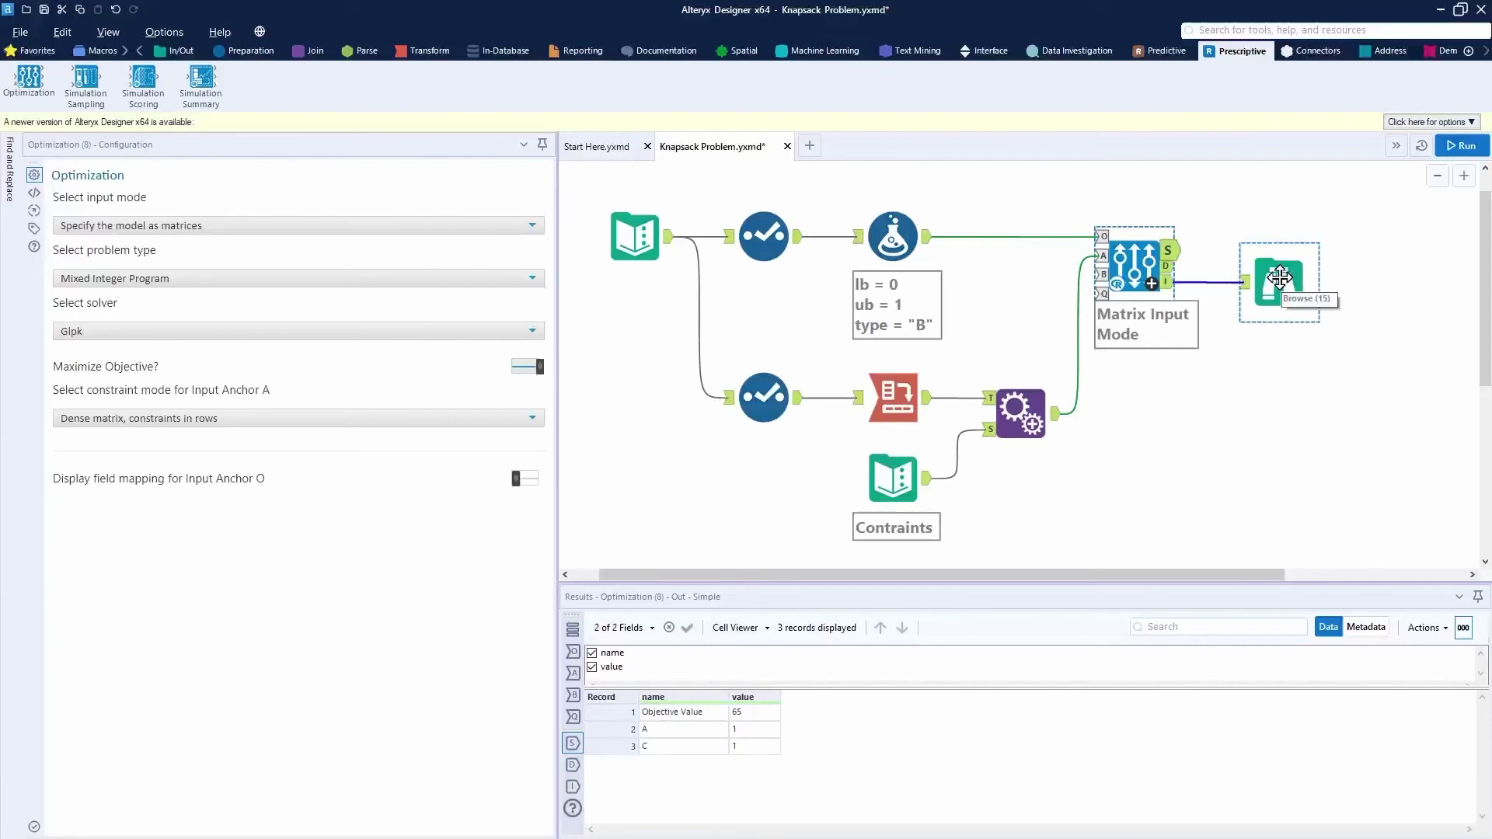
- Show the optimization's I report in the Browse step and widen the report panel
click(1167, 282)
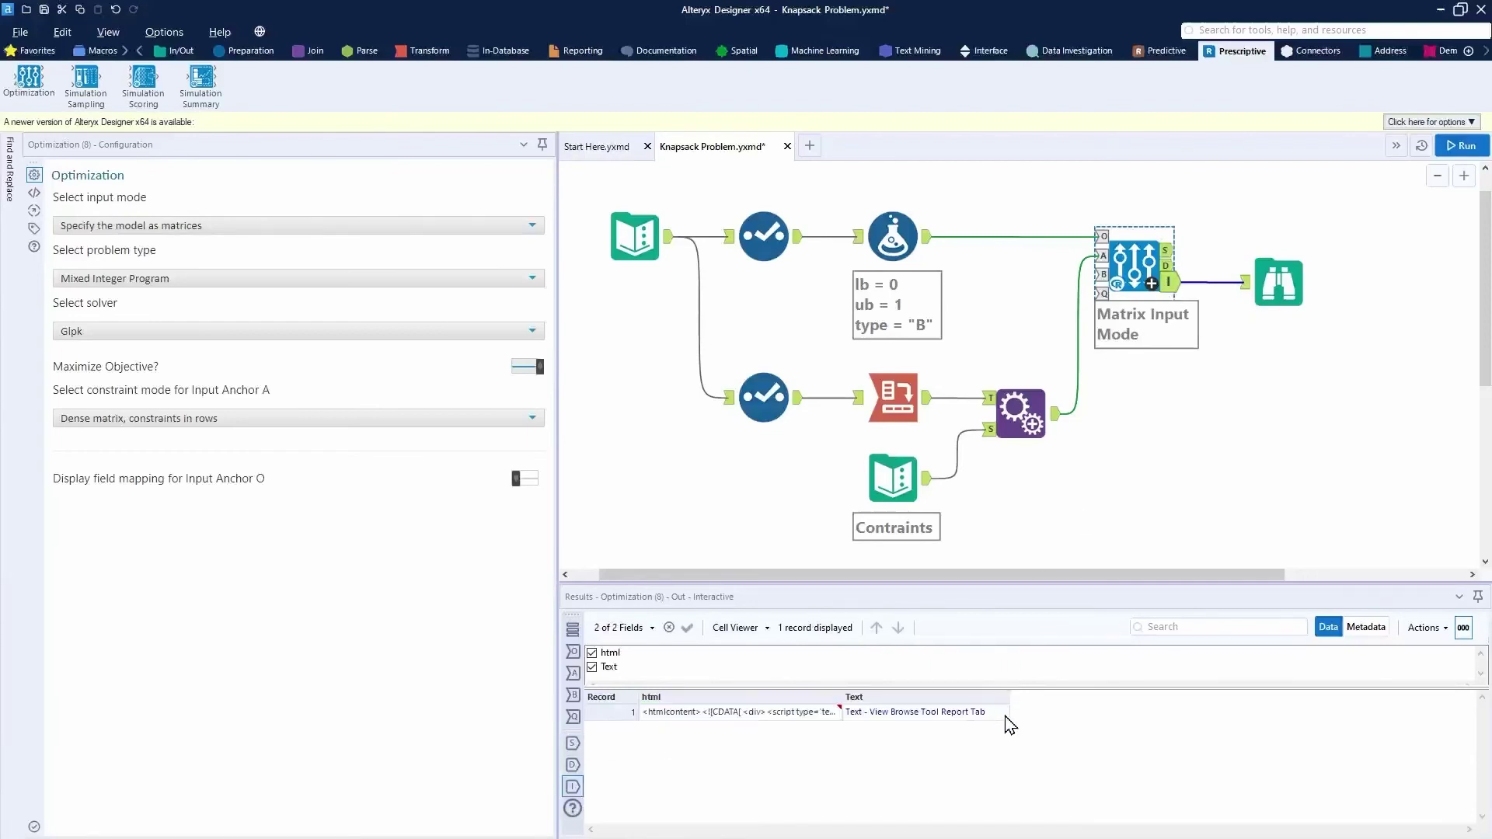
drag(834, 729, 1001, 724)
key(Escape)
click(1293, 276)
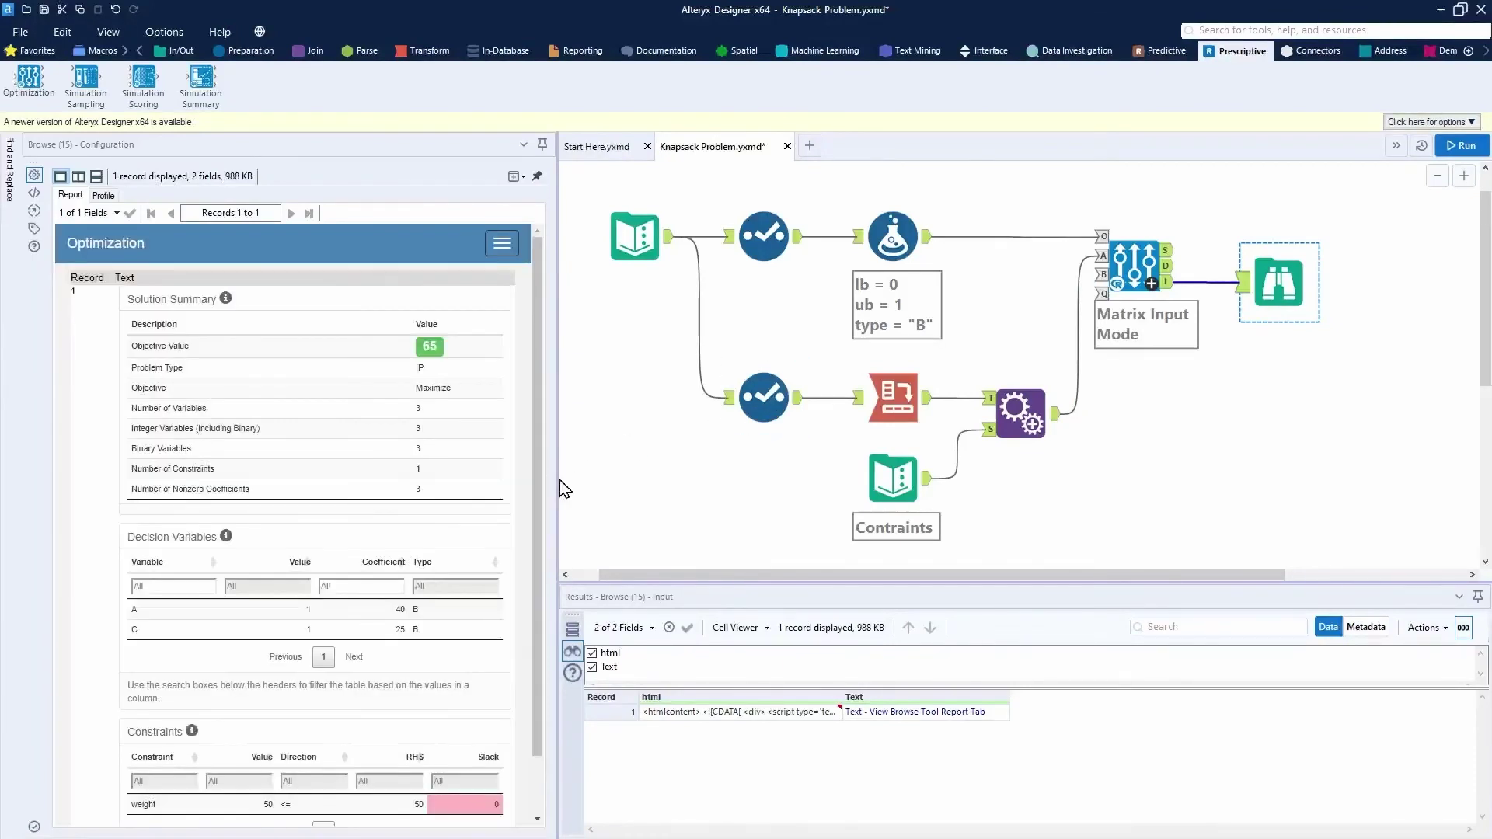
drag(558, 477, 855, 483)
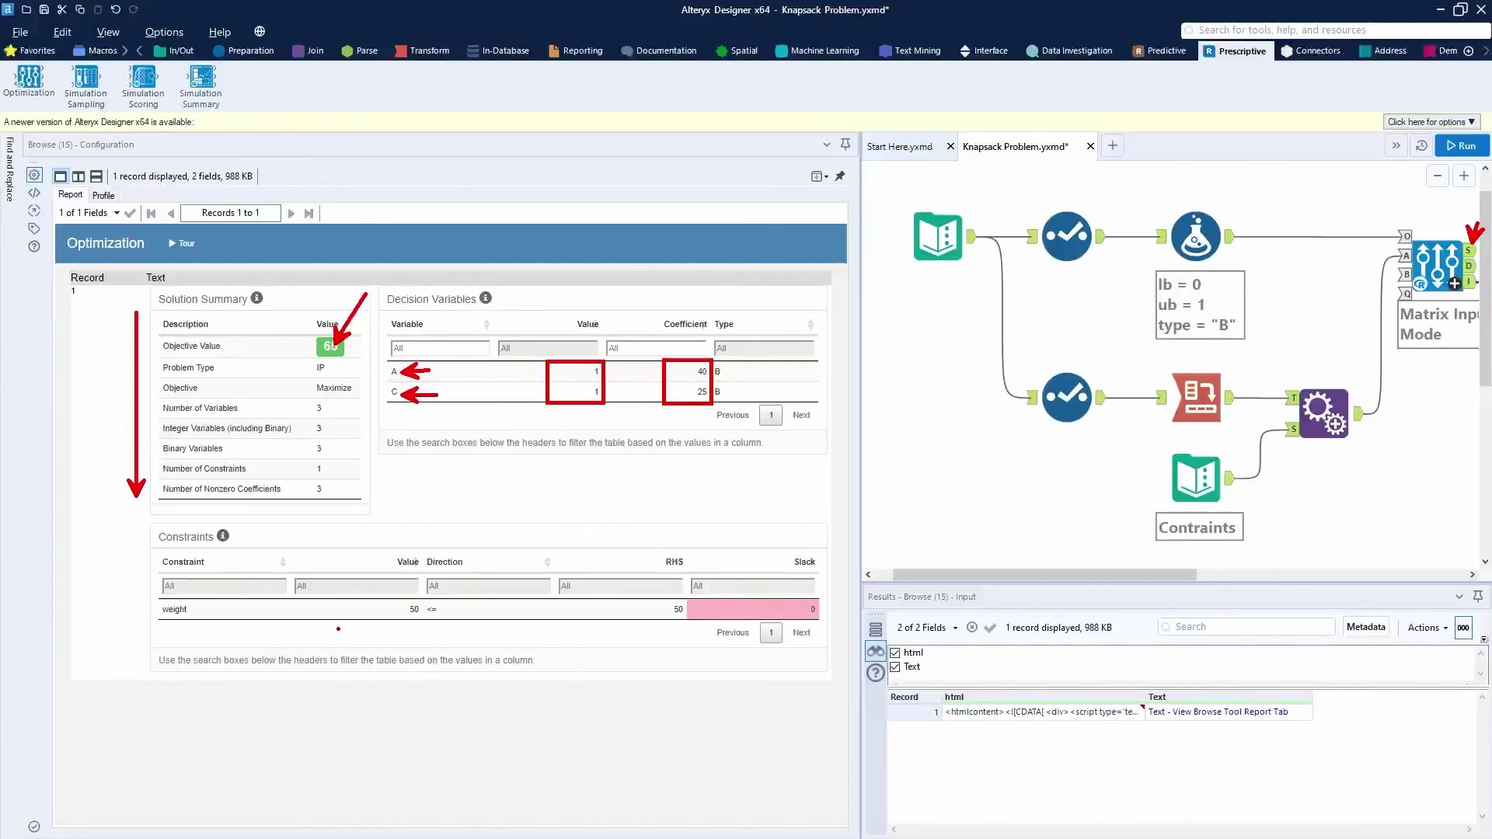
- Highlight the weight constraint at 50 against the 50 limit with zero slack
drag(338, 629, 424, 627)
drag(590, 632, 685, 627)
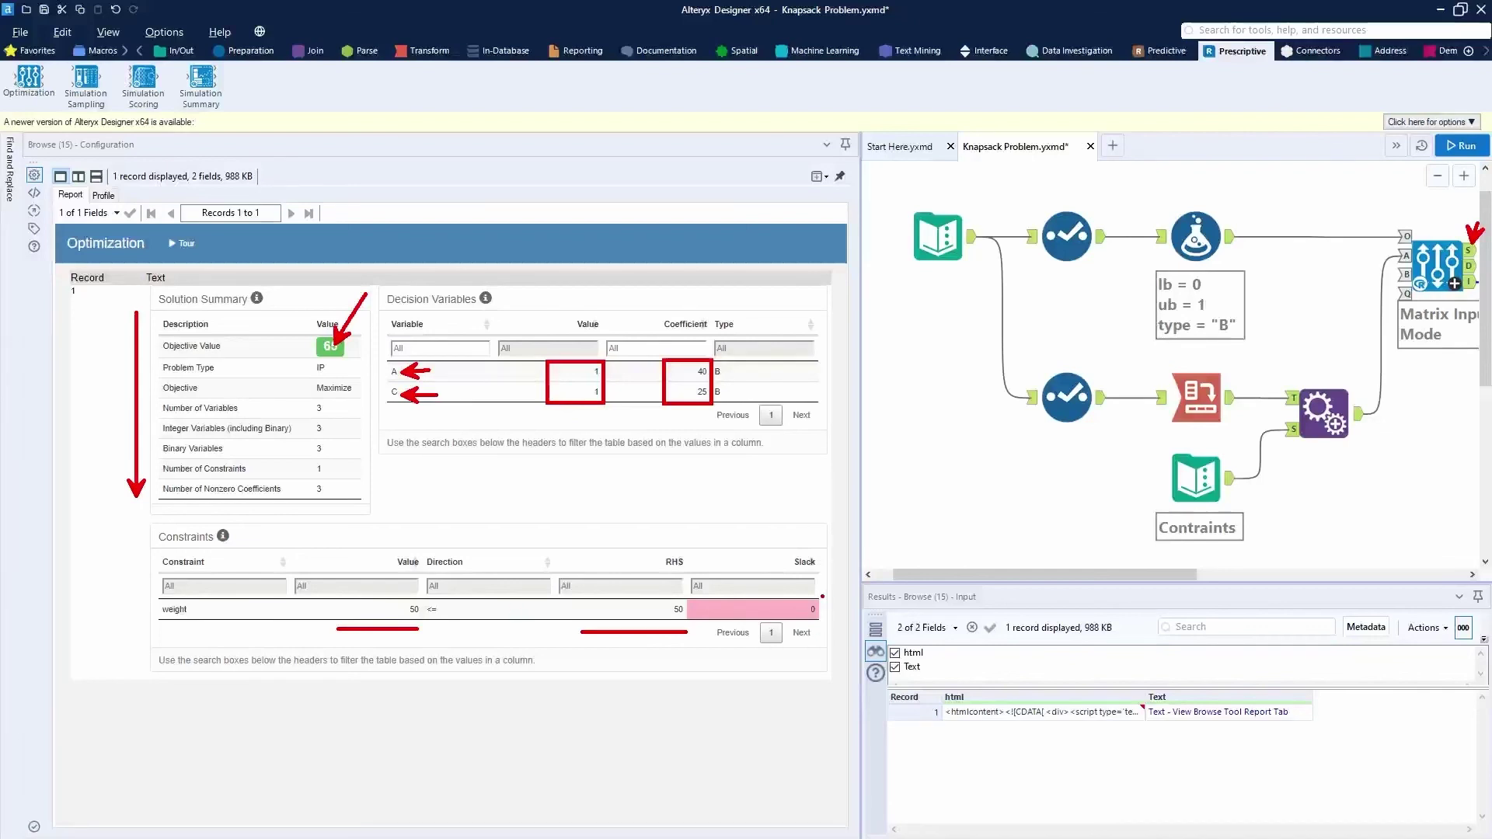
drag(877, 527, 825, 595)
text(t45)
text(t5)
key(Escape)
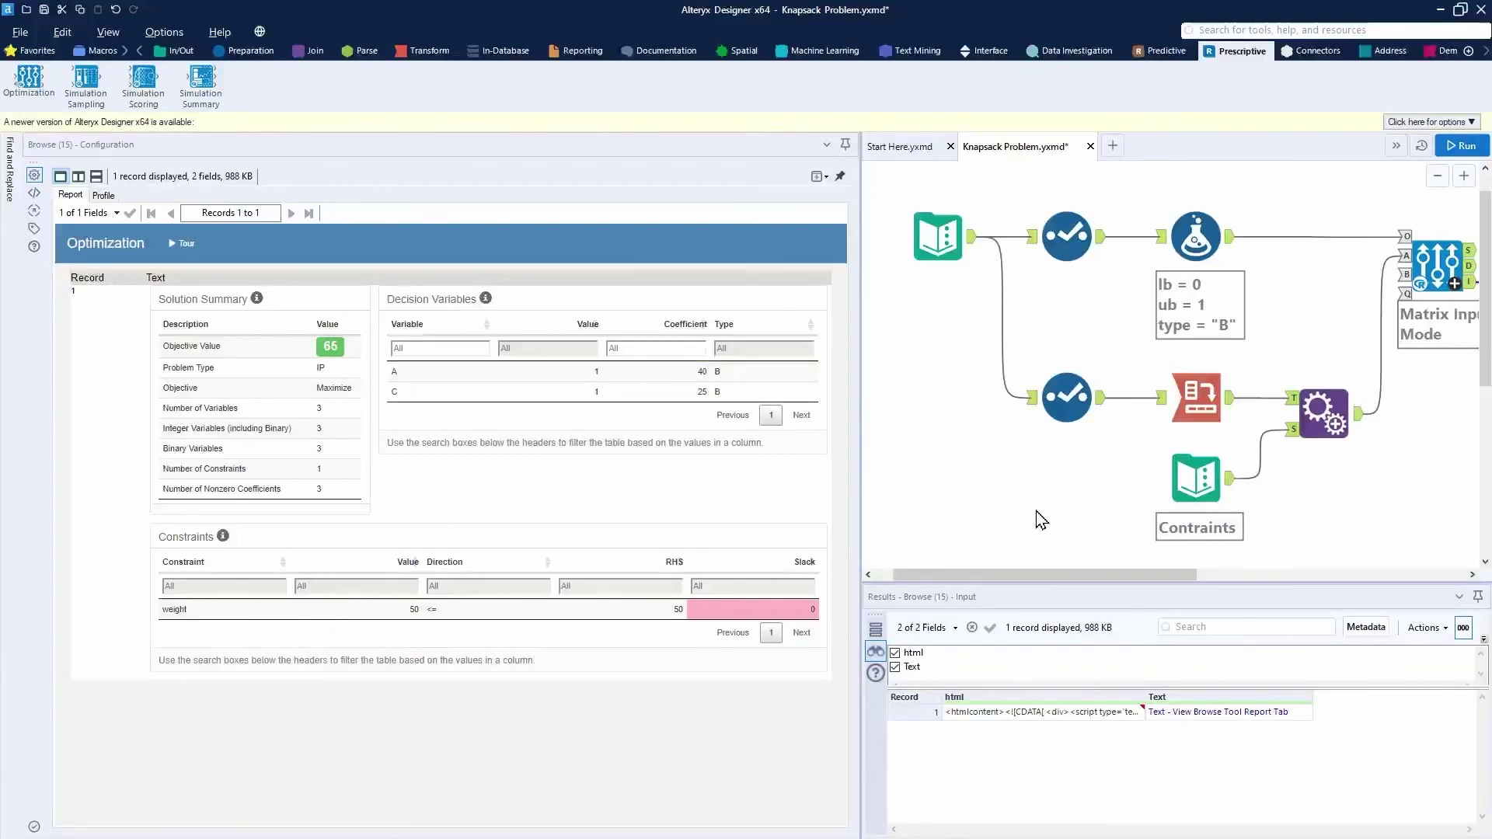
drag(1090, 577, 1278, 516)
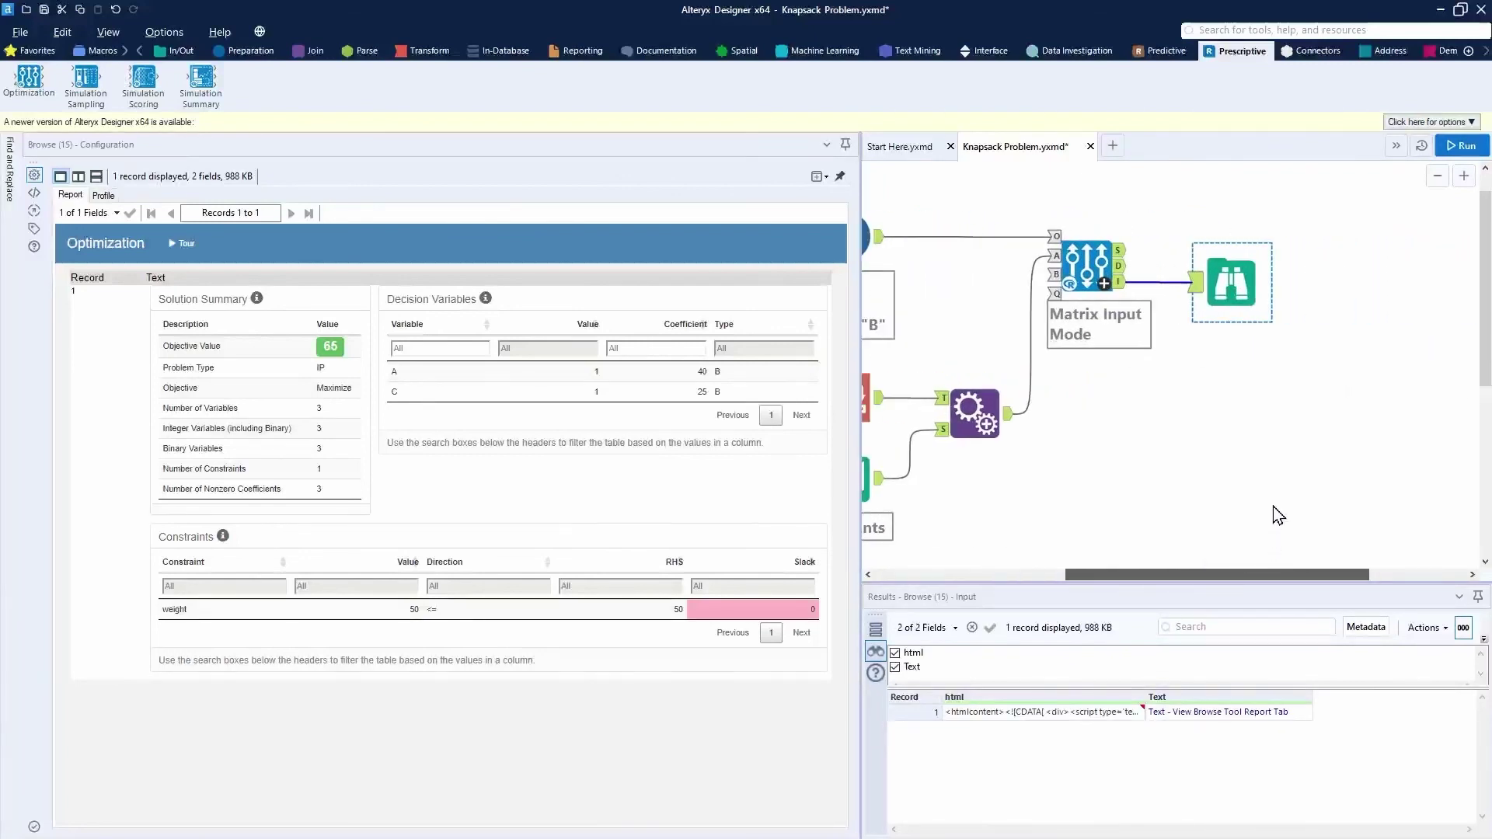
- Show the Optimization's D output, enlarge the results grid, and mark summary rows 1–9
click(1125, 281)
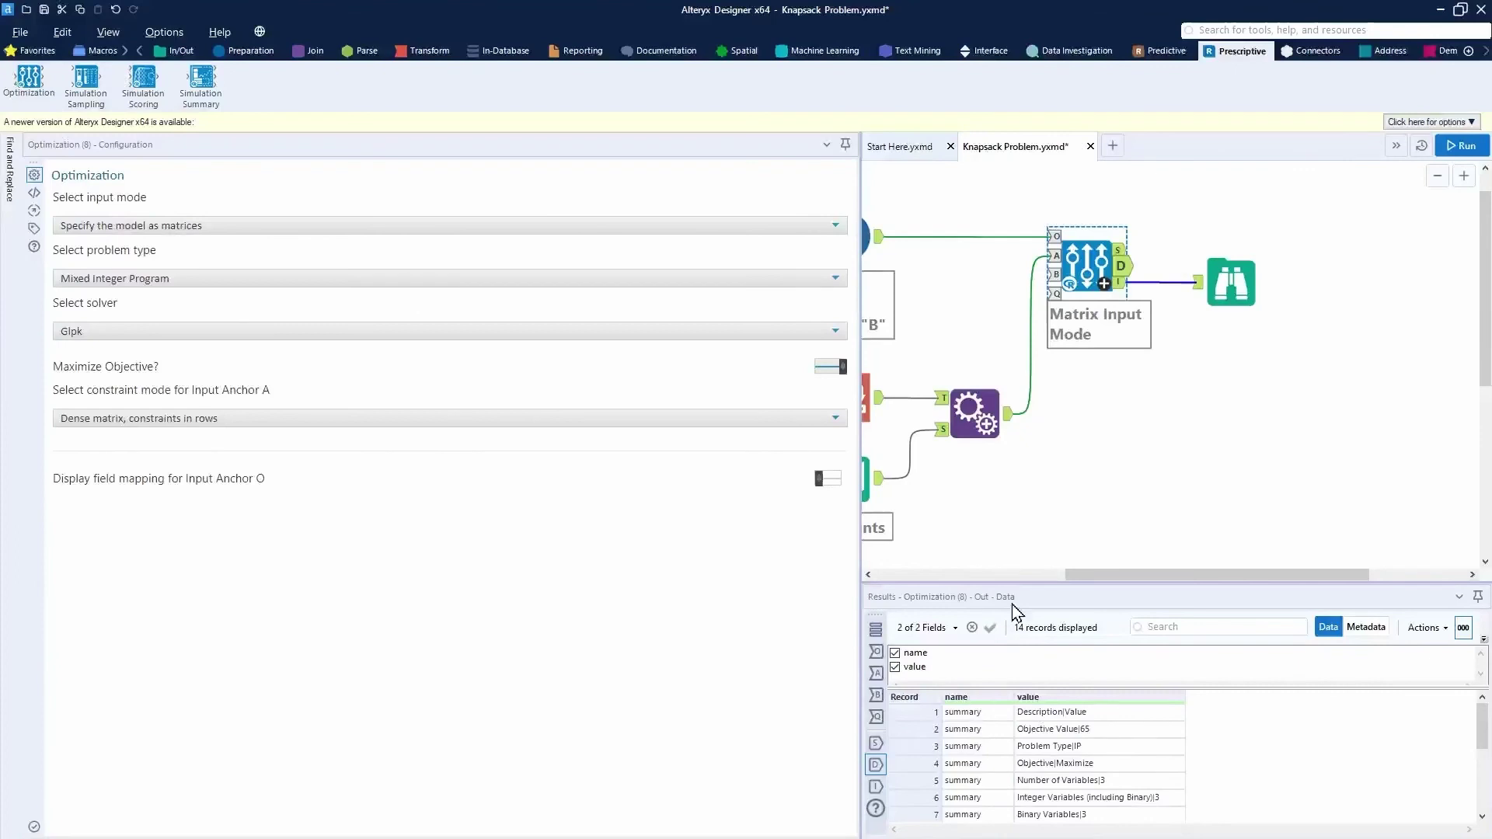
drag(1018, 584, 1025, 474)
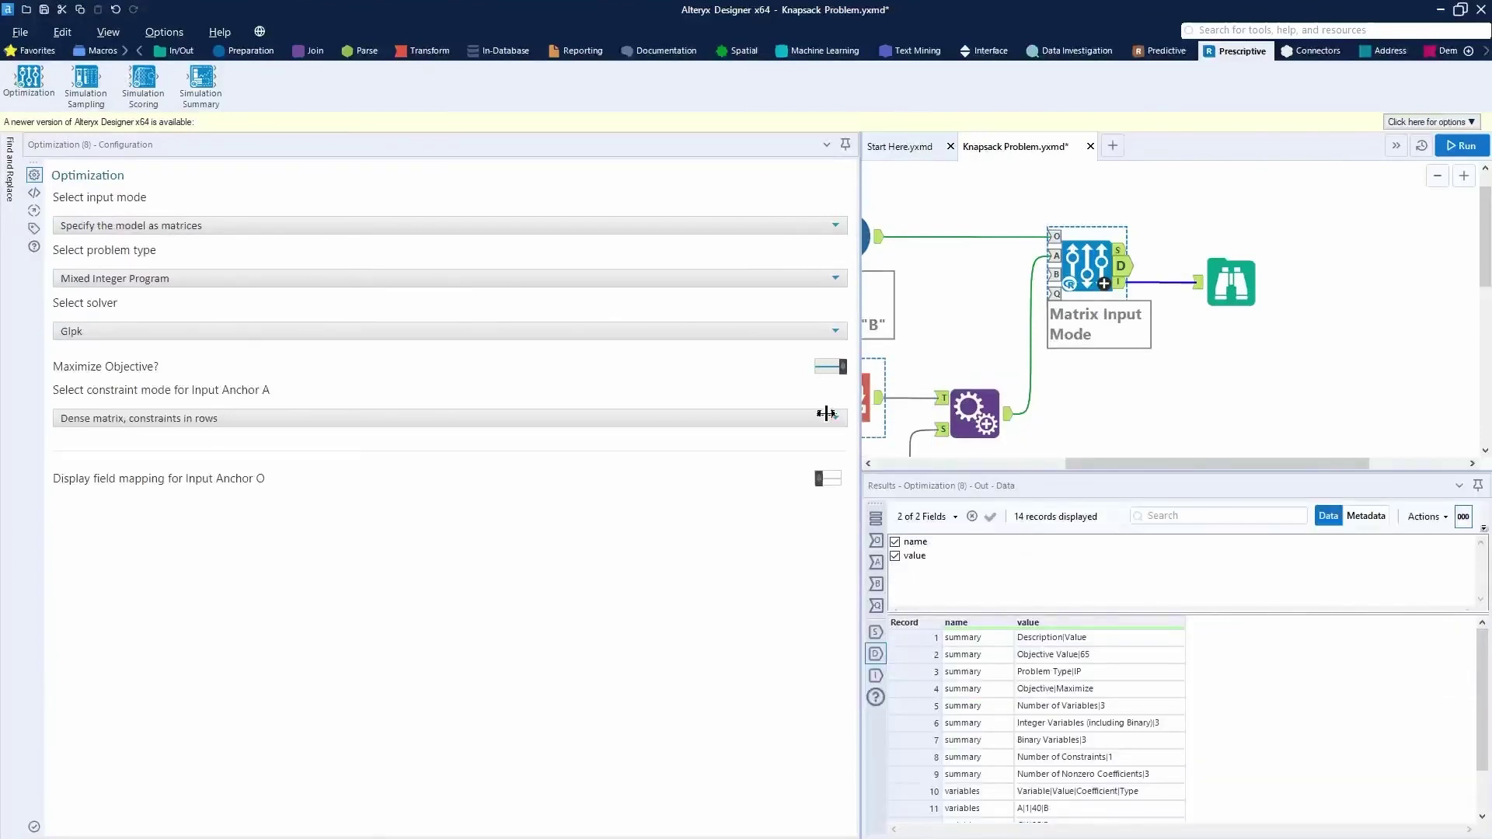
drag(825, 413, 564, 413)
drag(797, 639, 800, 777)
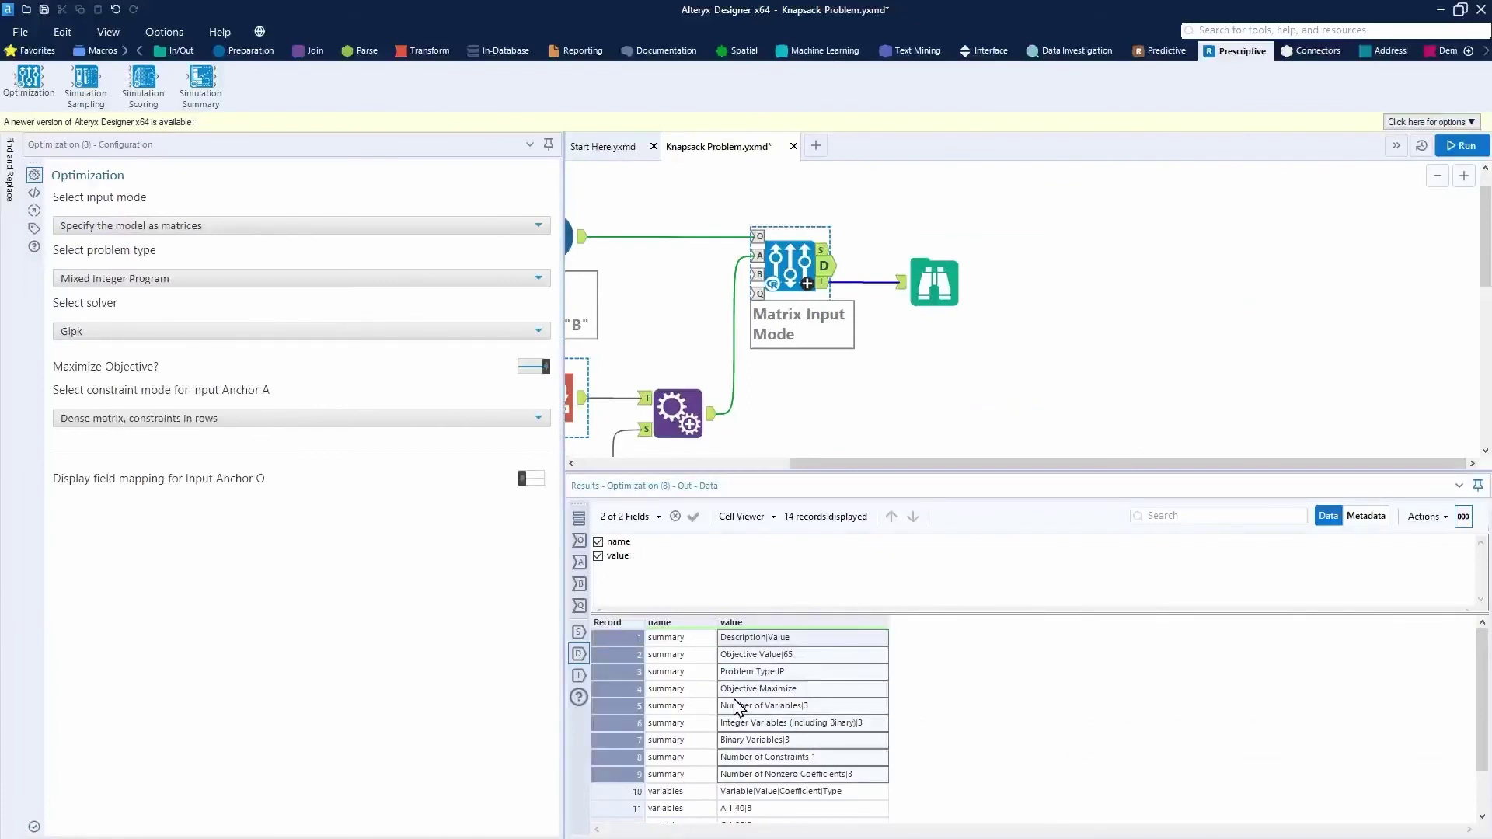
drag(800, 687, 853, 679)
scroll(868, 746, down, 1)
- Point out items A (coefficient 40) and C (25) and the weight constraint 50 <= 50
drag(676, 742, 683, 777)
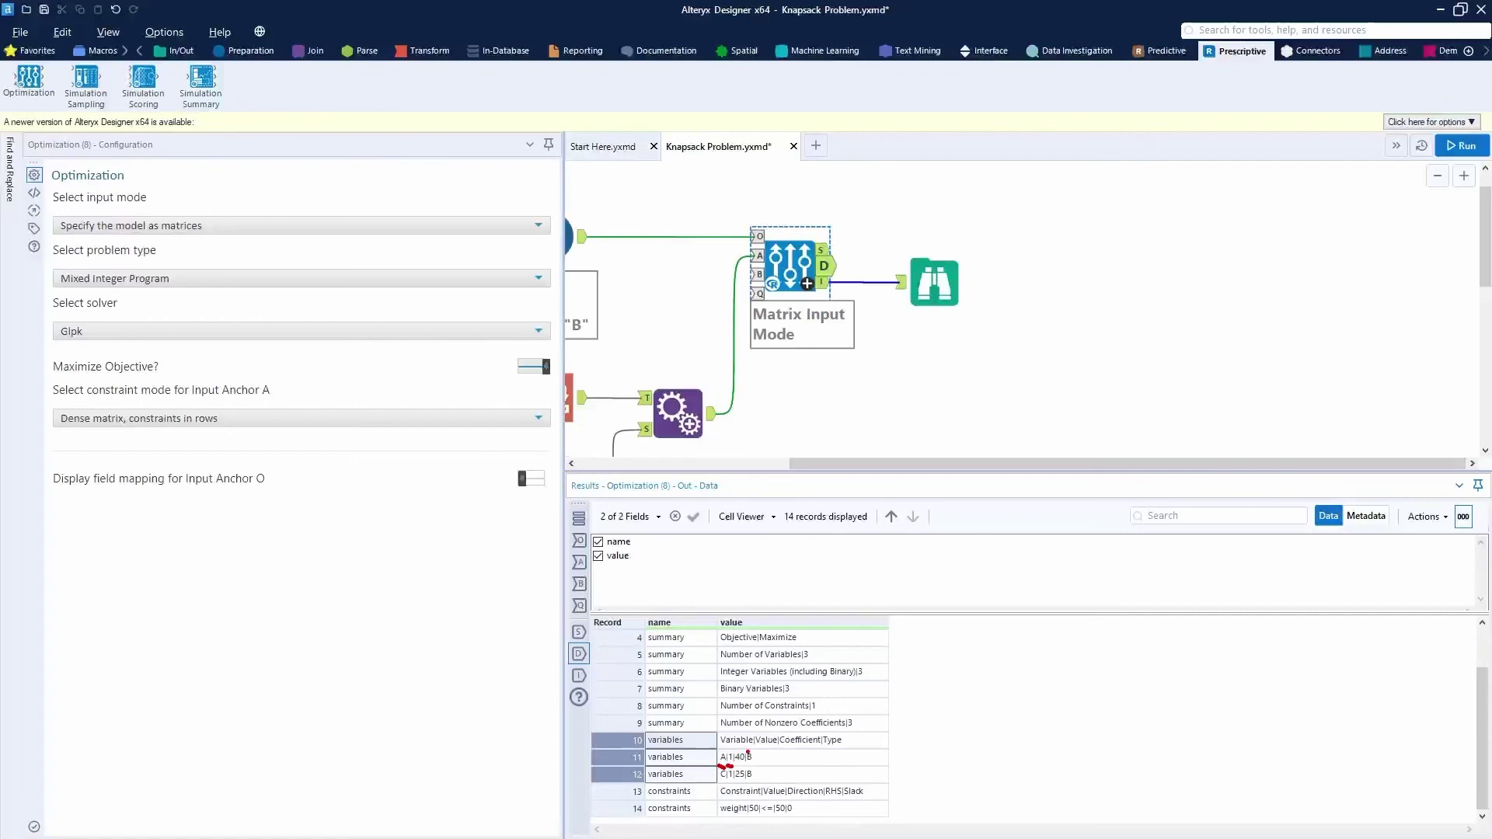
drag(744, 752, 779, 706)
drag(746, 770, 788, 740)
key(Escape)
click(769, 740)
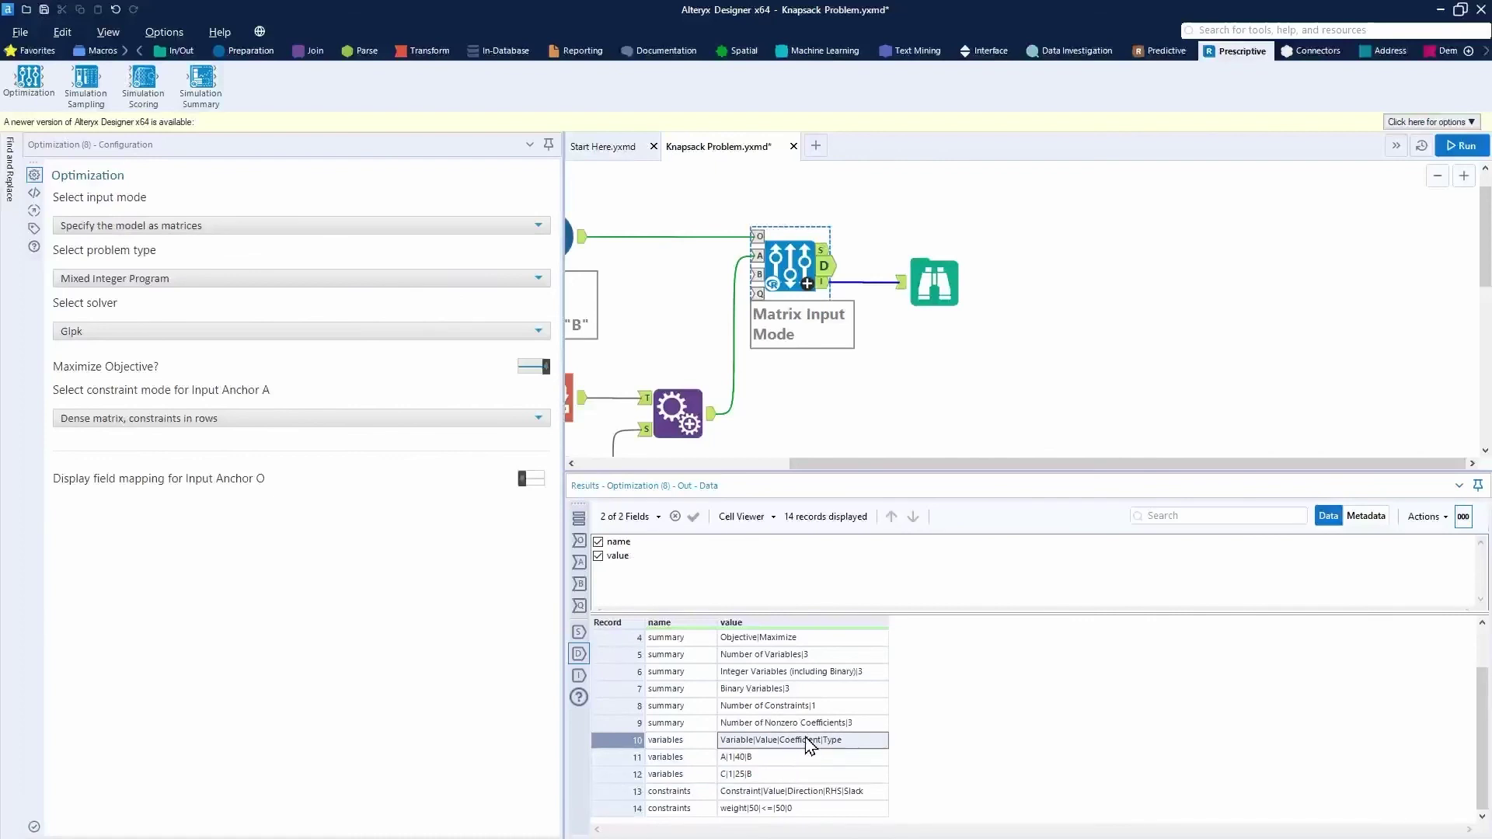
click(842, 793)
drag(745, 814, 771, 817)
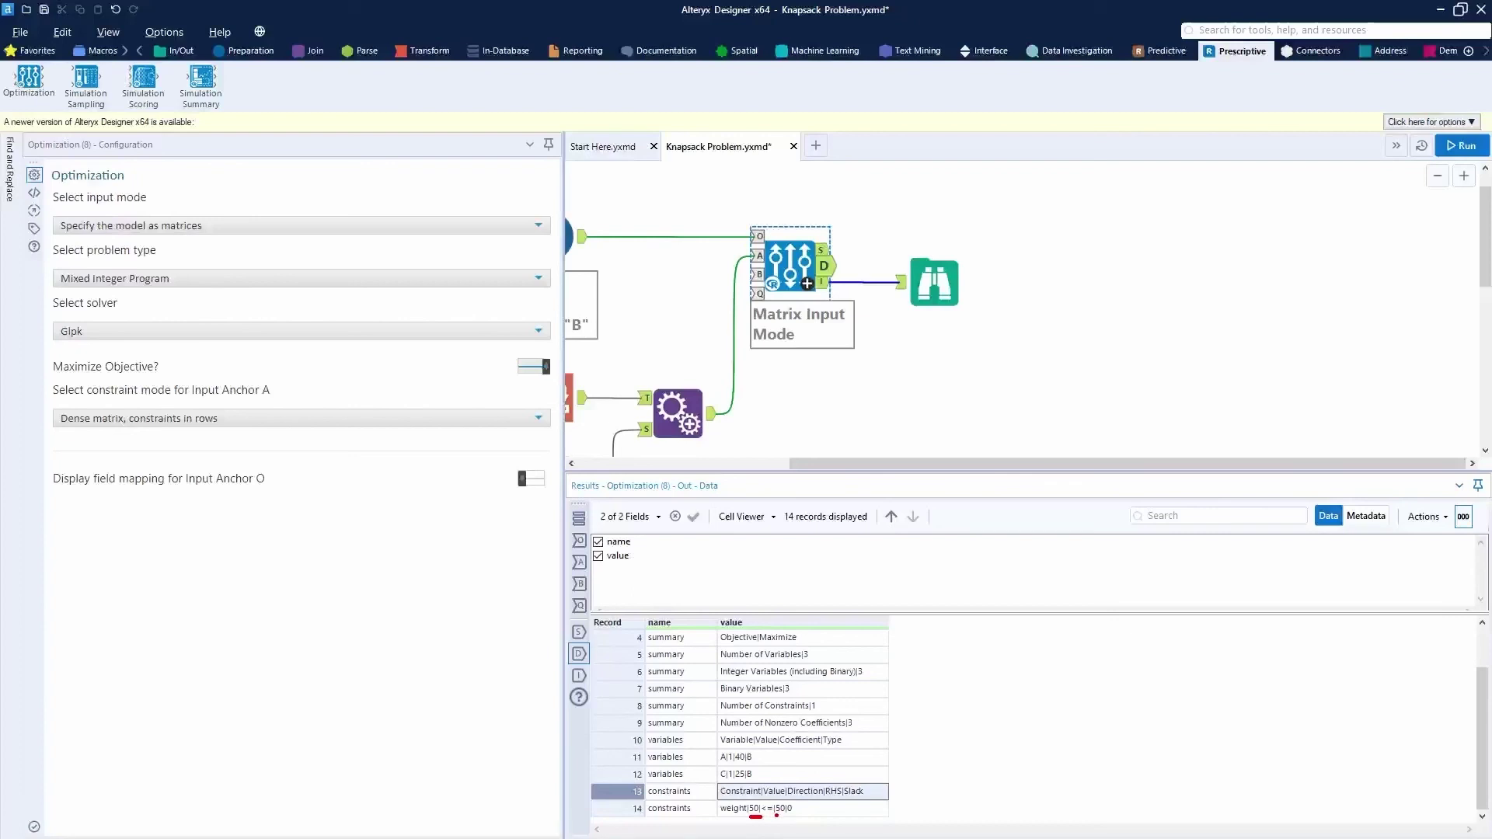
drag(776, 816, 824, 773)
- Add a Text To Columns tool from the Parse tools to the canvas
key(Escape)
click(346, 52)
mouse_move(143, 78)
mouse_down()
mouse_move(1103, 227)
mouse_move(960, 227)
mouse_move(1002, 260)
mouse_move(1037, 261)
mouse_move(403, 86)
mouse_move(260, 114)
mouse_move(144, 81)
mouse_up()
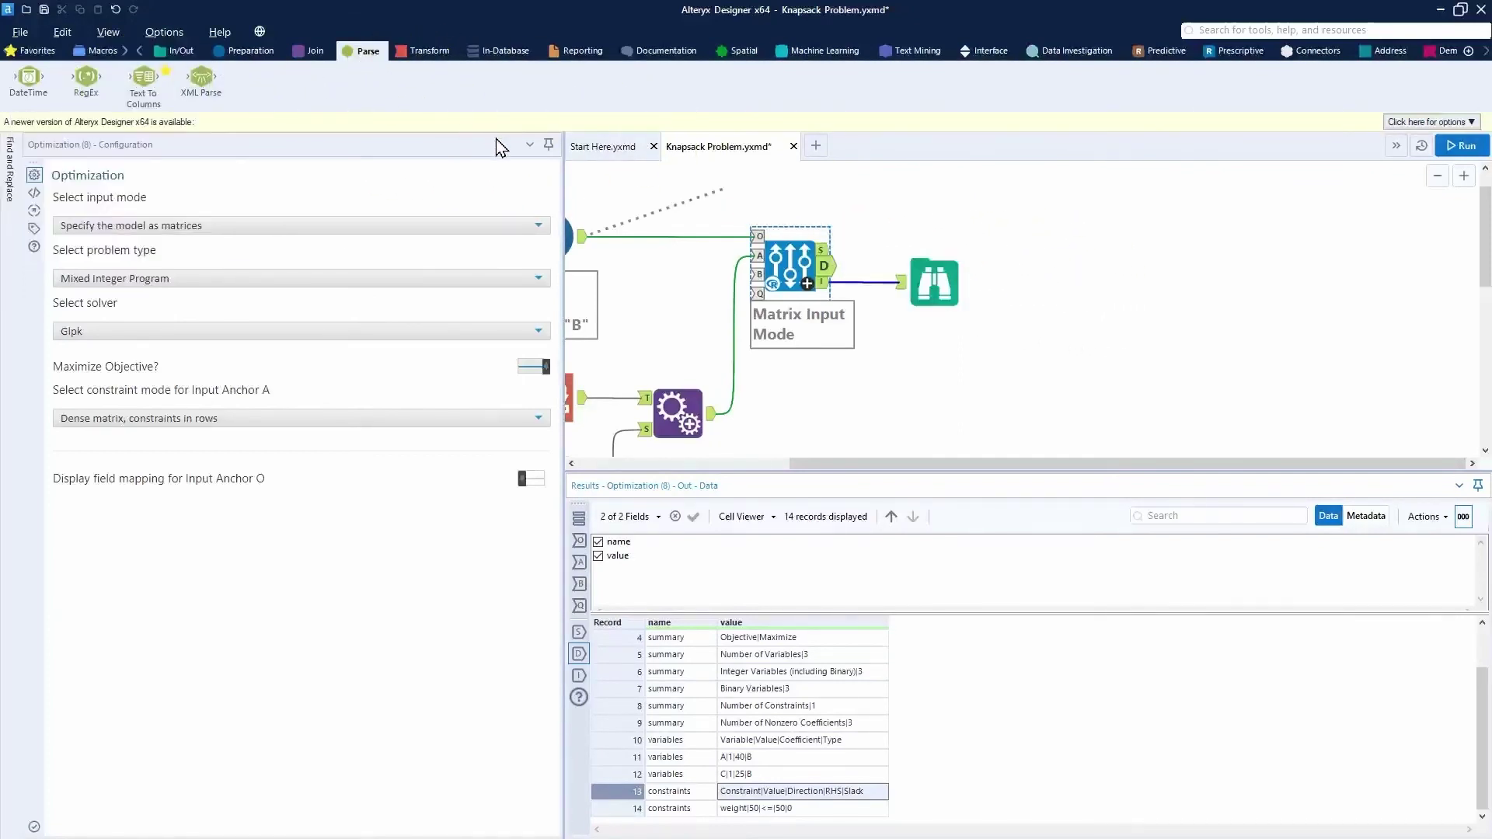